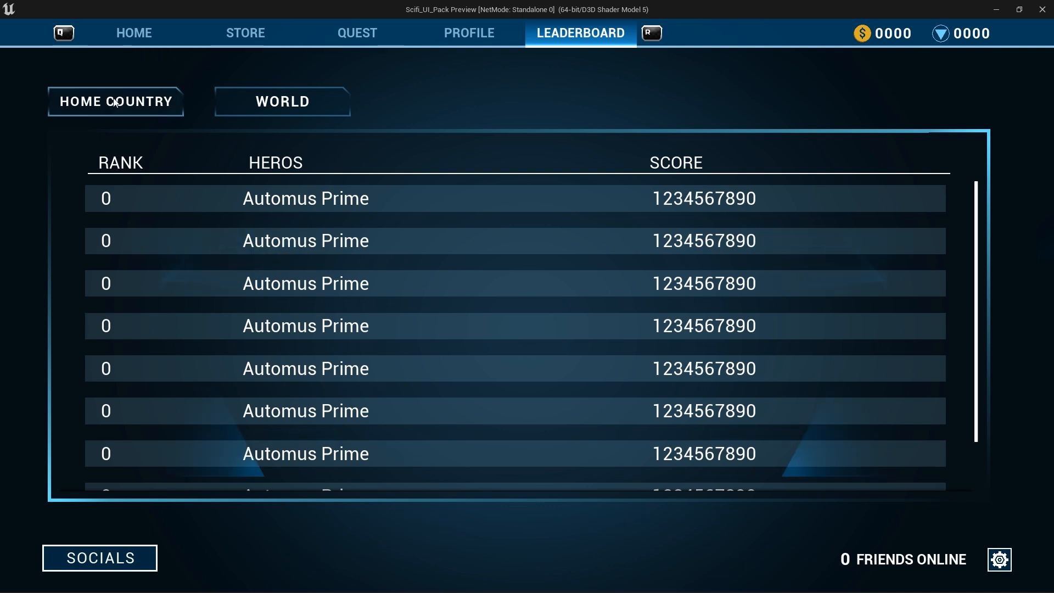
# Step: Compare the Home Country and World leaderboard pages in the running preview, and close the preview
pyautogui.click(266, 101)
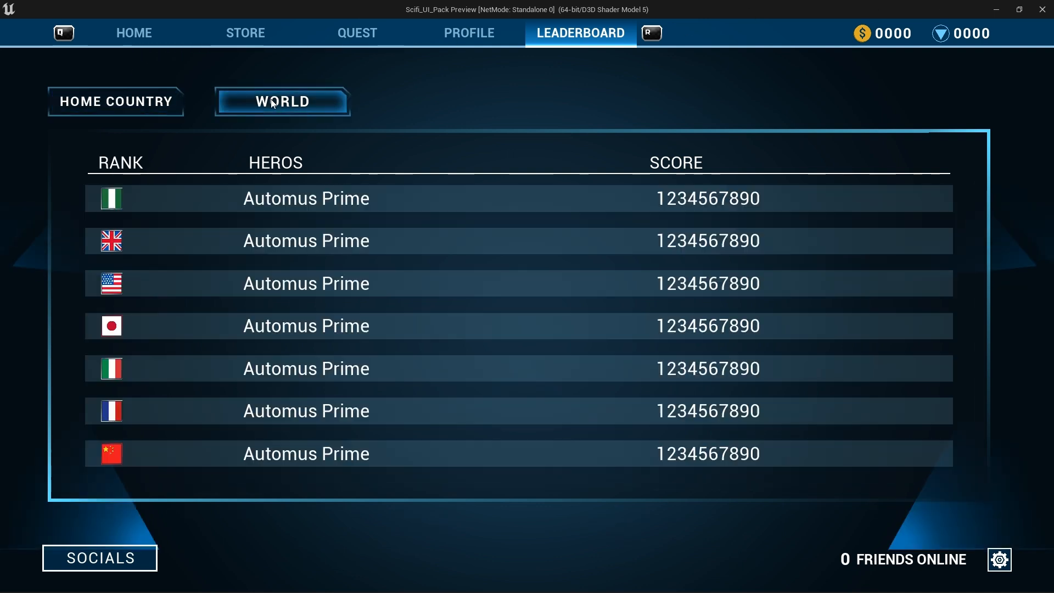
pyautogui.click(166, 104)
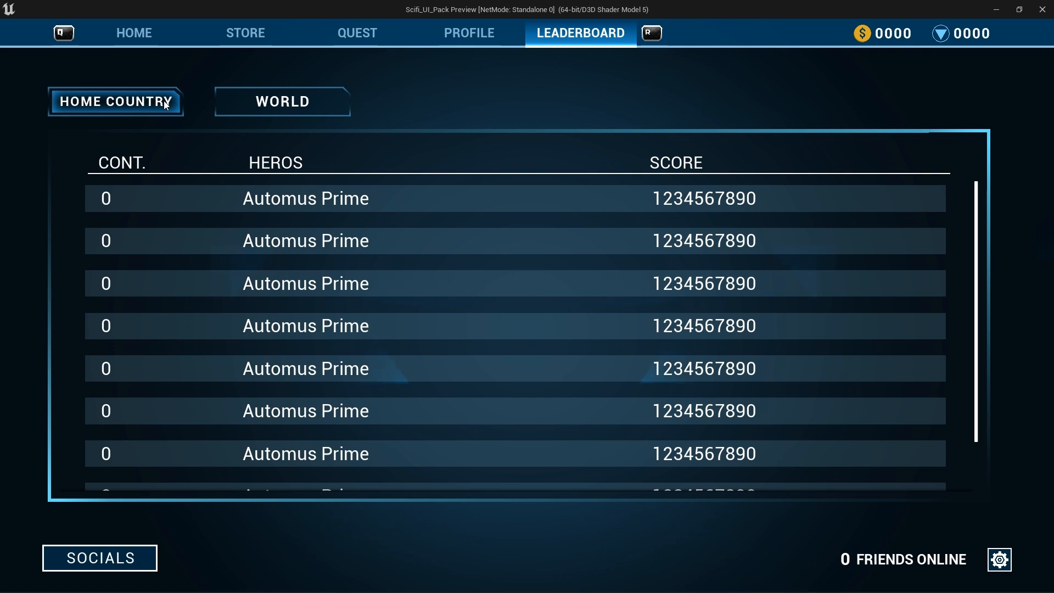
pyautogui.click(328, 101)
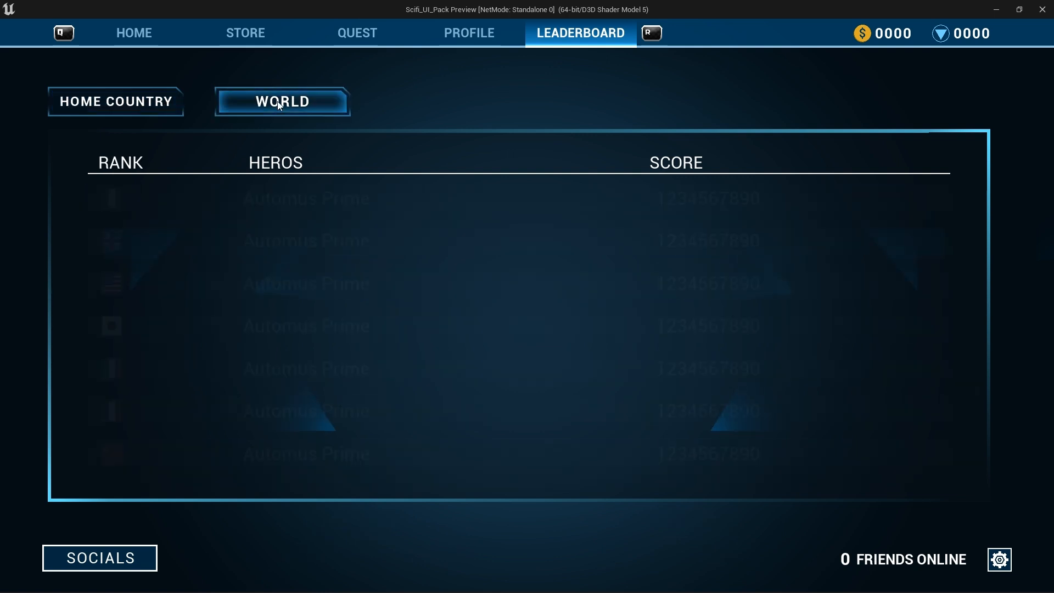
pyautogui.click(170, 109)
pyautogui.click(271, 102)
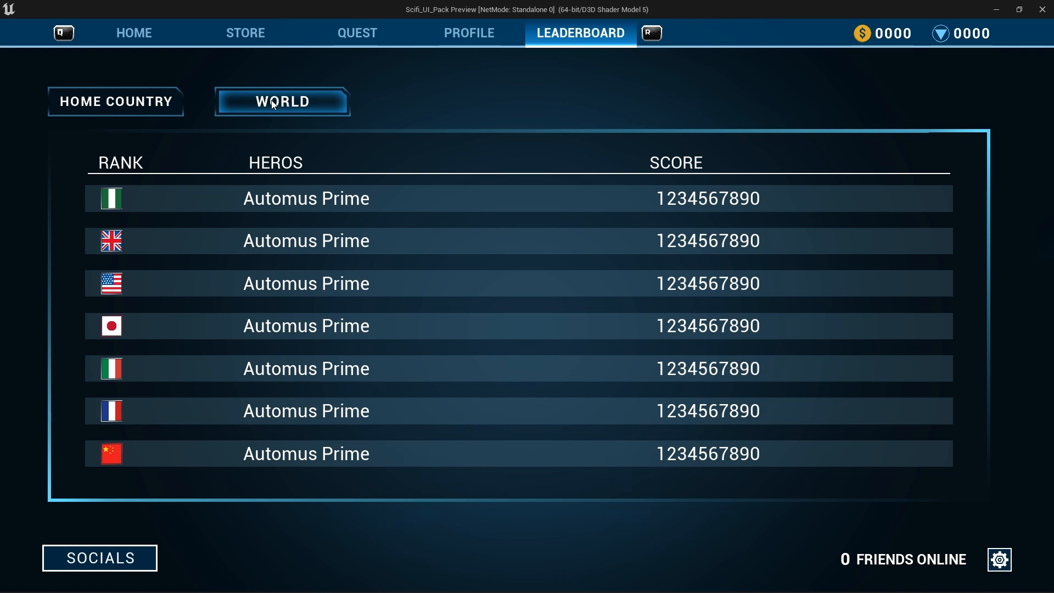
pyautogui.click(144, 107)
pyautogui.click(252, 104)
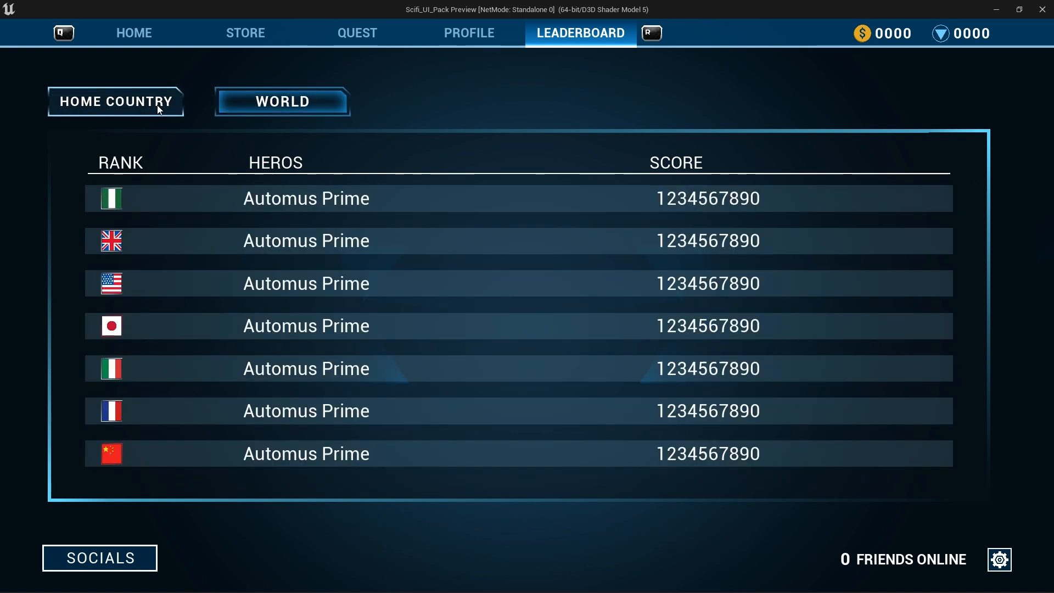
pyautogui.click(156, 104)
pyautogui.click(280, 101)
pyautogui.click(129, 107)
pyautogui.click(283, 101)
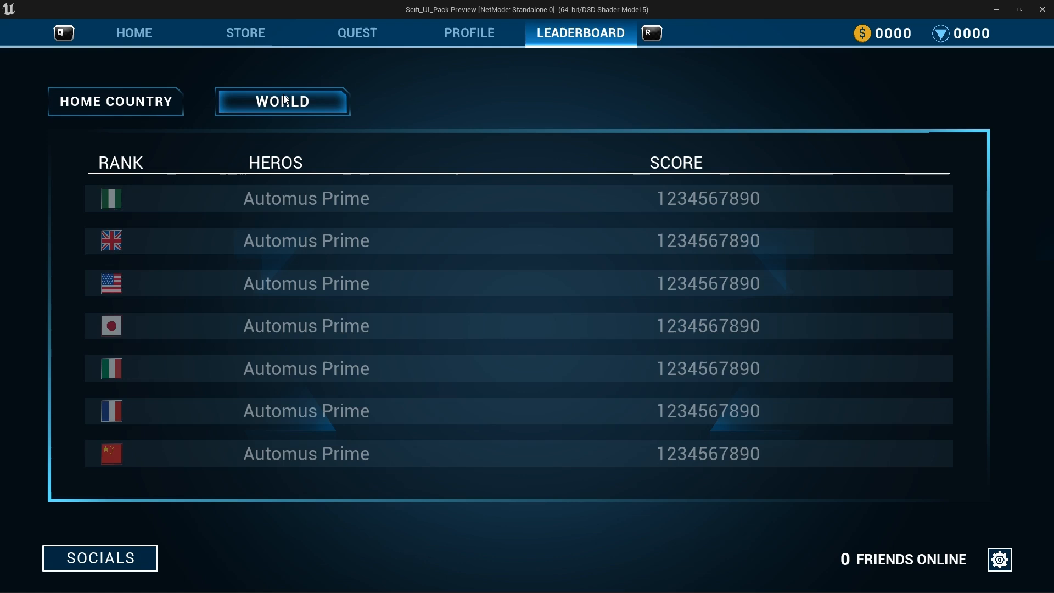
pyautogui.click(160, 102)
pyautogui.click(231, 100)
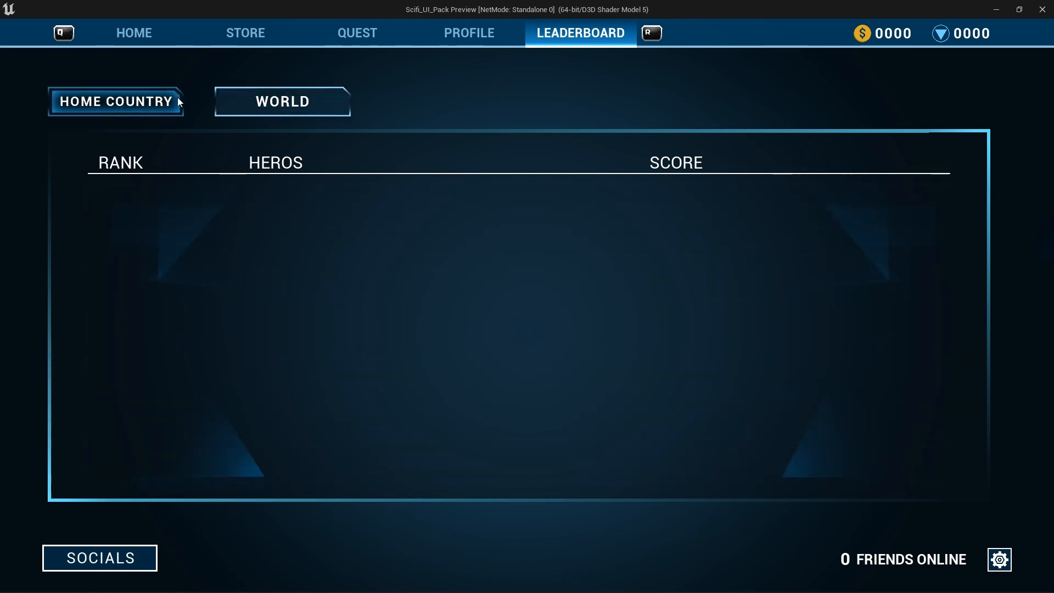
pyautogui.click(156, 103)
pyautogui.click(282, 101)
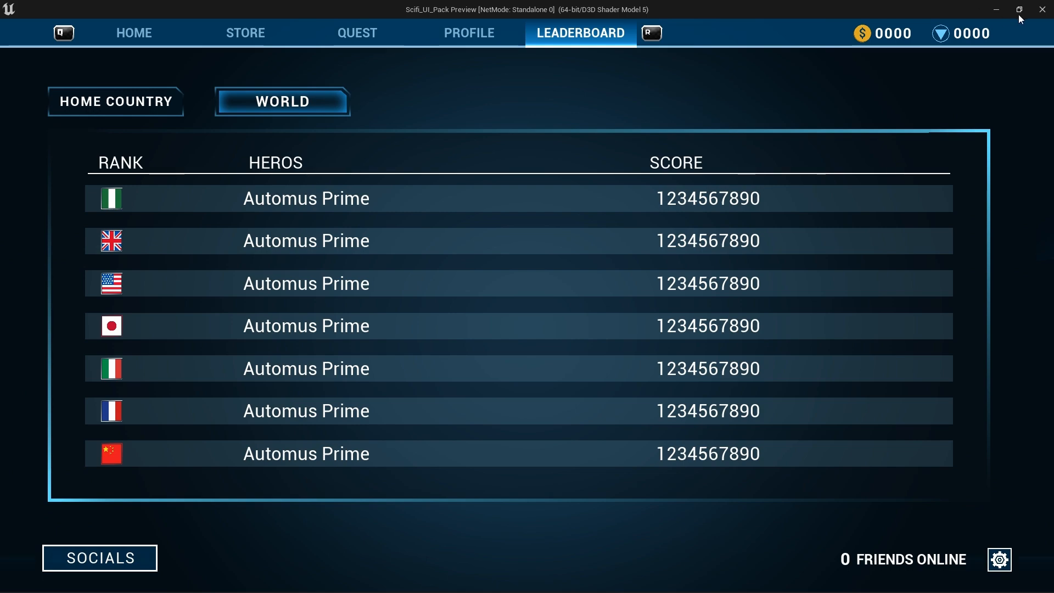
pyautogui.click(1040, 13)
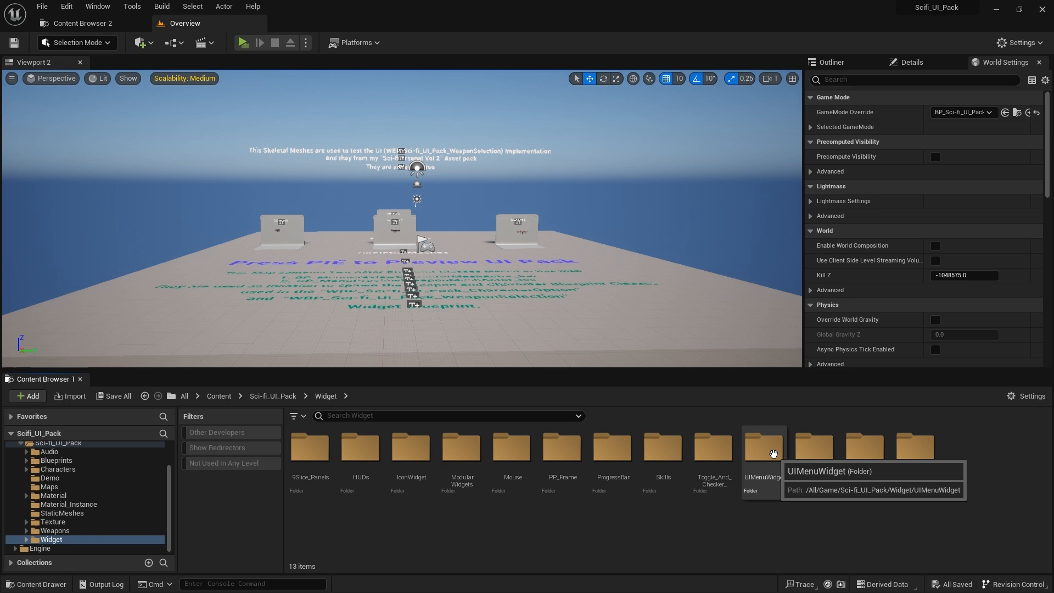
# Step: Open the WBP_Sci-fi_UI_Pack_ParentLeaderboard widget blueprint from the UIMenuWidget/MainMenu/Leaderboard folder
pyautogui.doubleClick(771, 453)
pyautogui.doubleClick(360, 453)
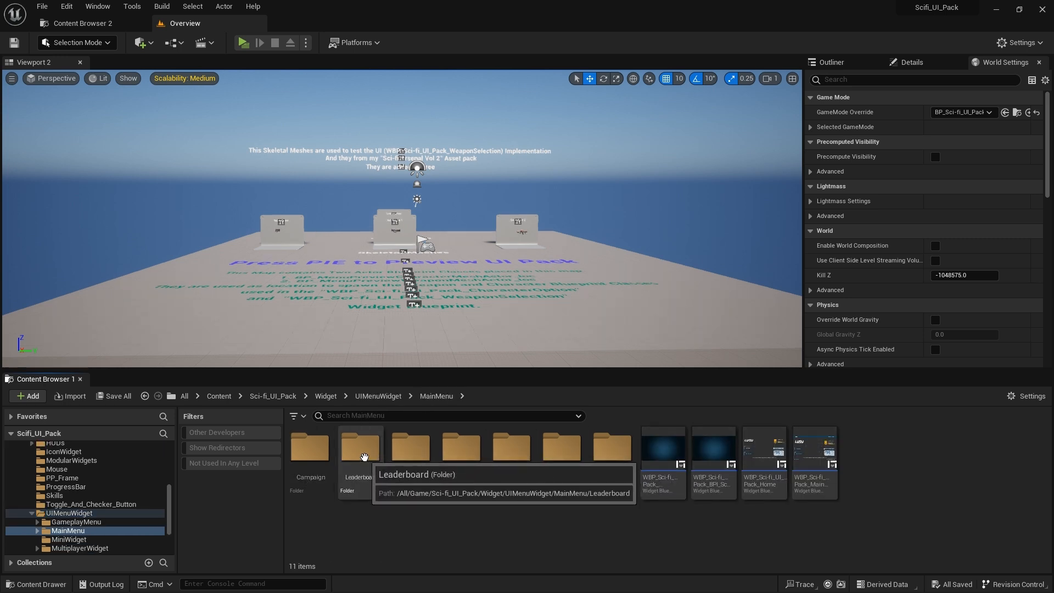
pyautogui.doubleClick(362, 453)
pyautogui.keyDown('ctrl'); pyautogui.scroll(1, 448, 462); pyautogui.keyUp('ctrl')
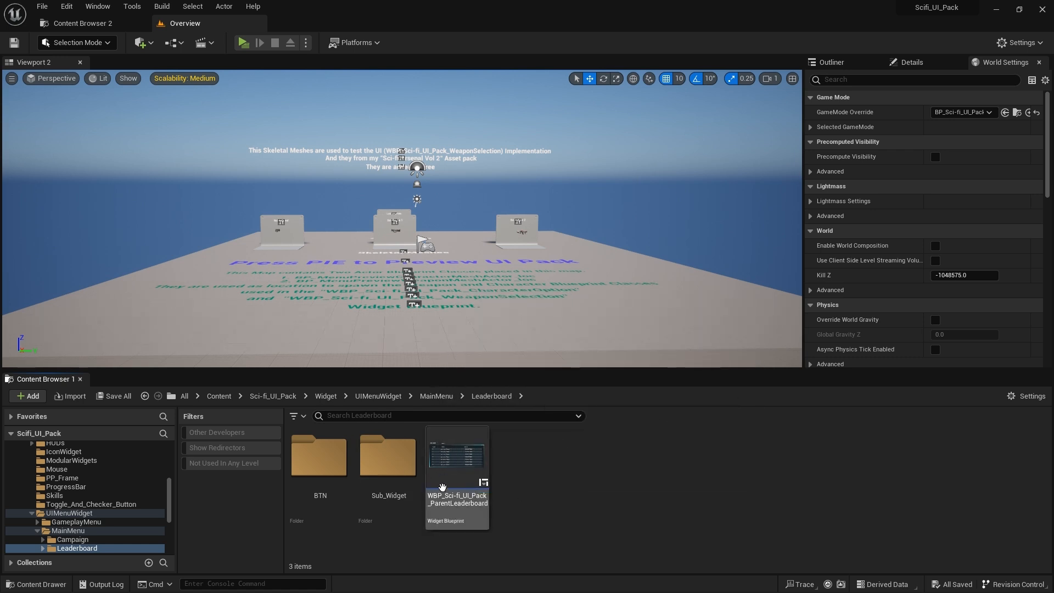
pyautogui.click(446, 471)
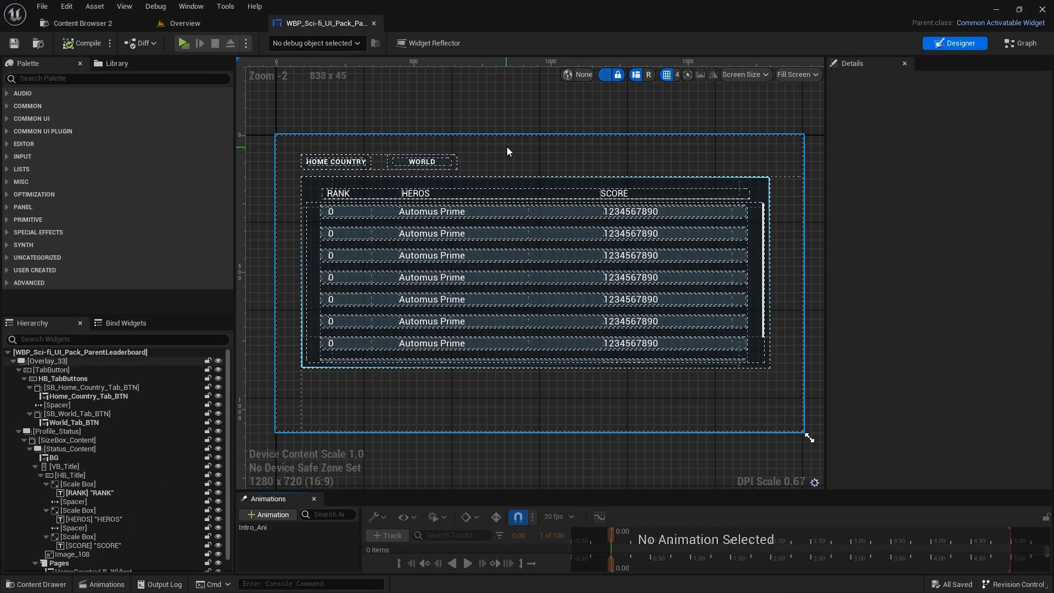
# Step: Examine the root overlay and the Home Country and World tab buttons on the leaderboard canvas
pyautogui.click(507, 152)
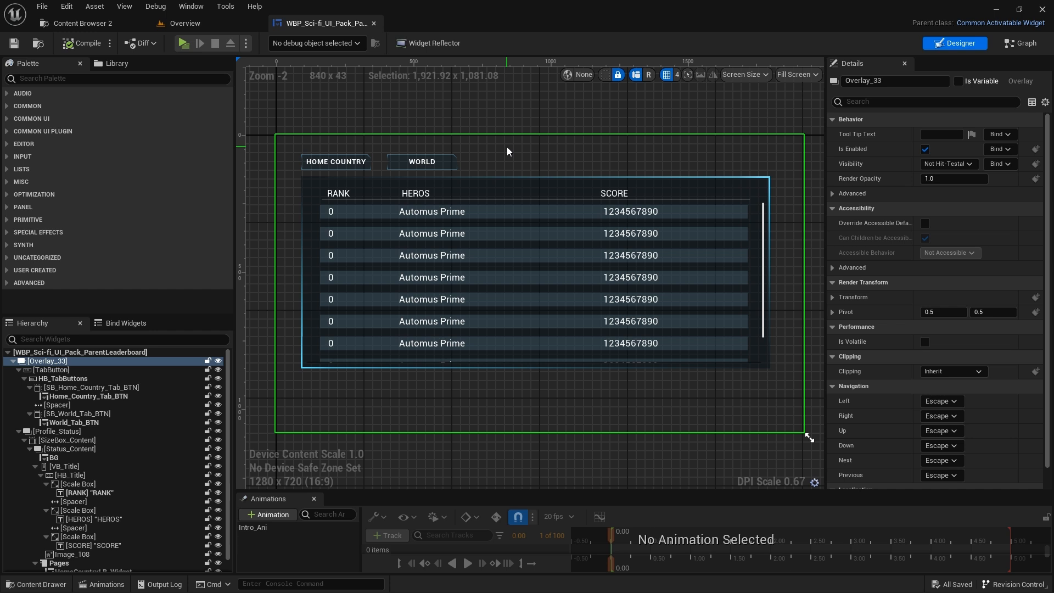
pyautogui.click(314, 163)
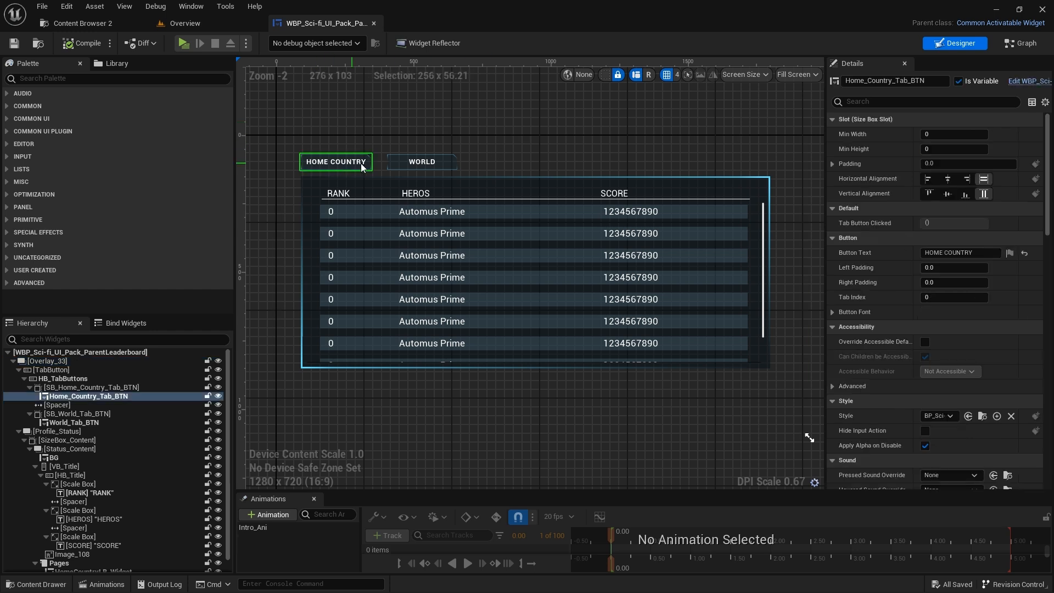
pyautogui.click(404, 162)
pyautogui.click(350, 165)
pyautogui.click(413, 164)
pyautogui.click(327, 163)
pyautogui.click(399, 160)
pyautogui.click(360, 162)
pyautogui.click(395, 166)
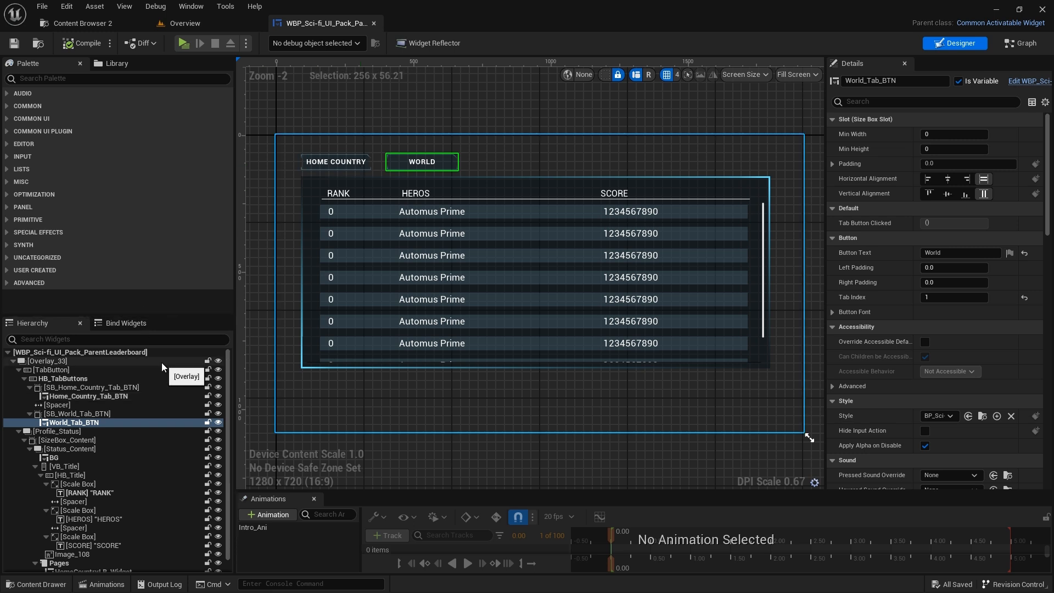
# Step: Collapse the tab button and title branches of the widget tree and inspect the Pages switcher with its HomeCountryLB_Widget and World_LB_Widget children
pyautogui.click(30, 386)
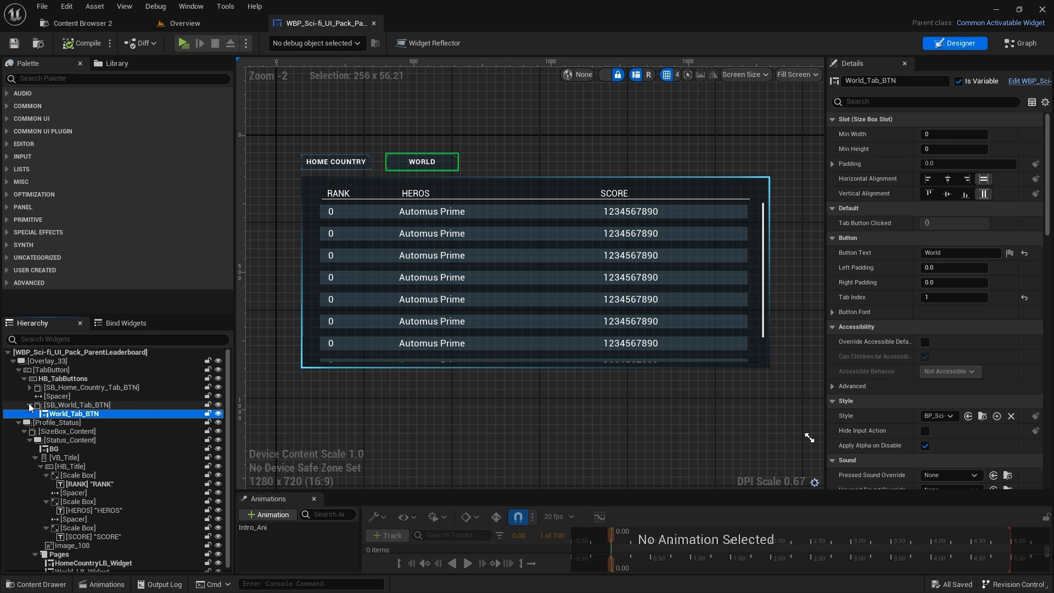
pyautogui.click(30, 404)
pyautogui.click(35, 449)
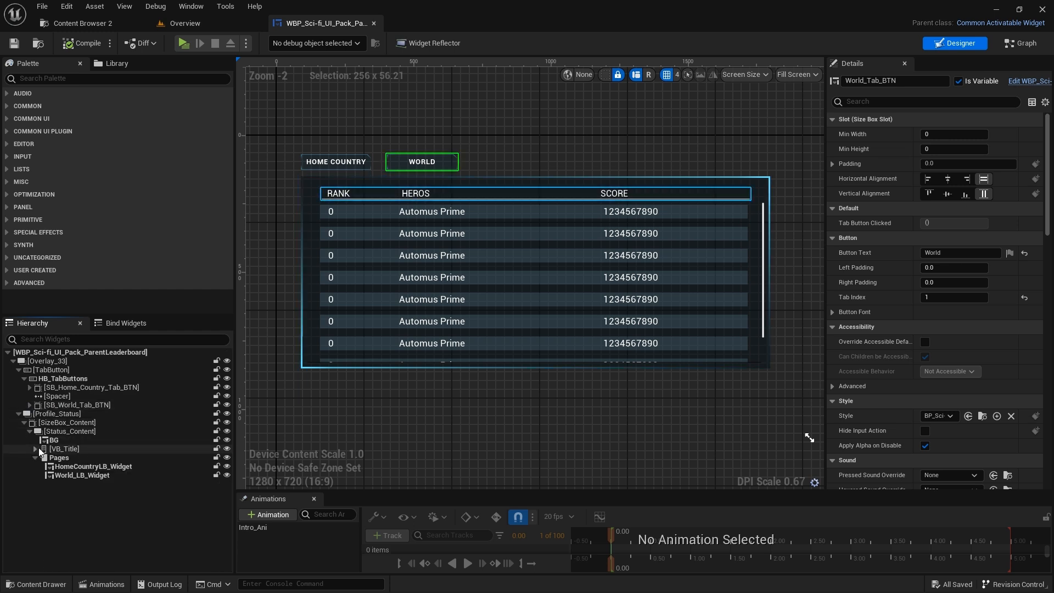
pyautogui.click(75, 461)
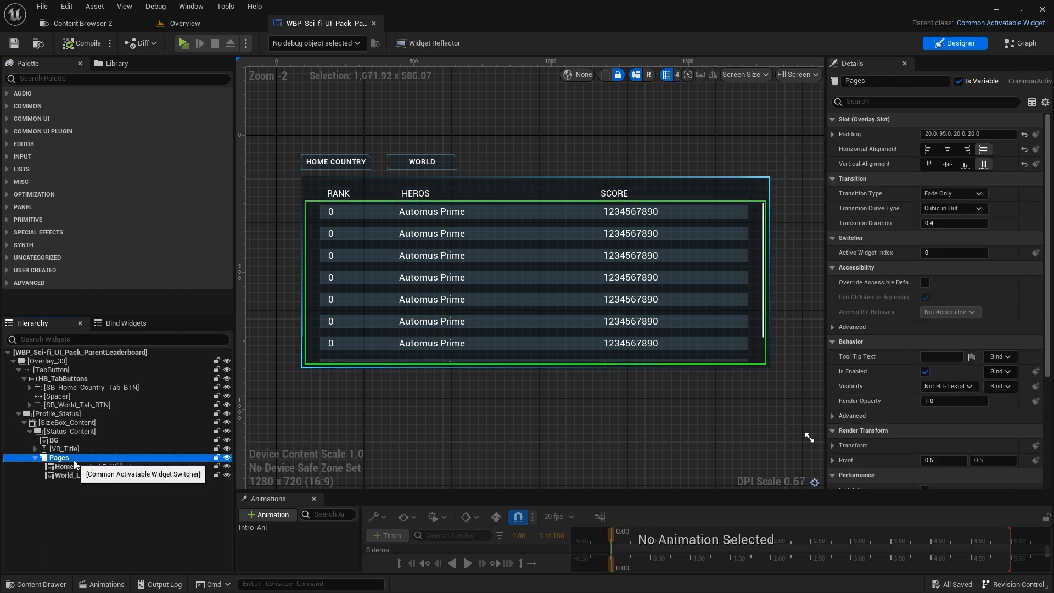
pyautogui.click(103, 468)
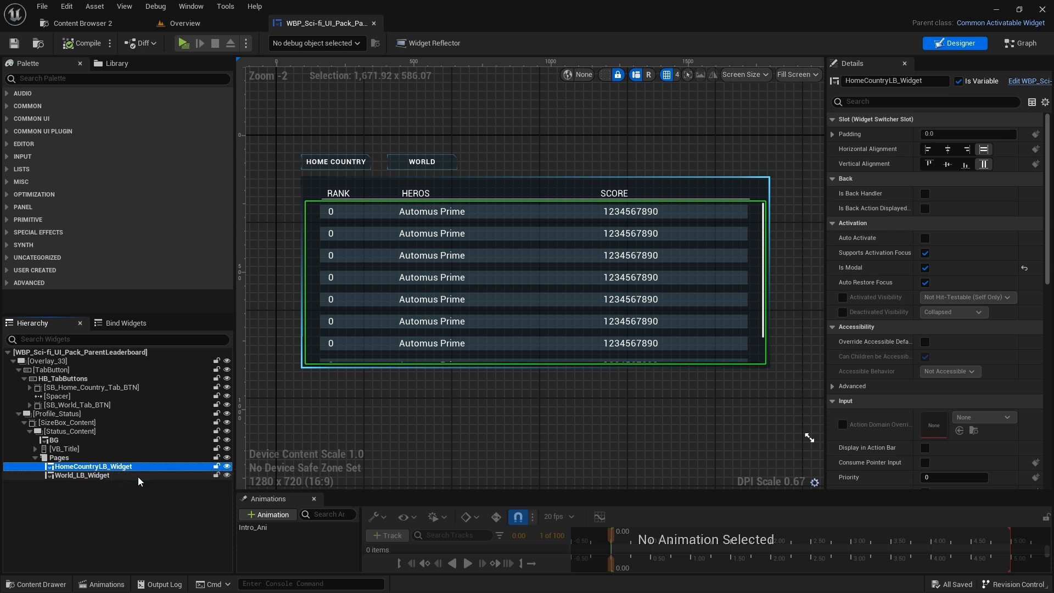
pyautogui.click(138, 477)
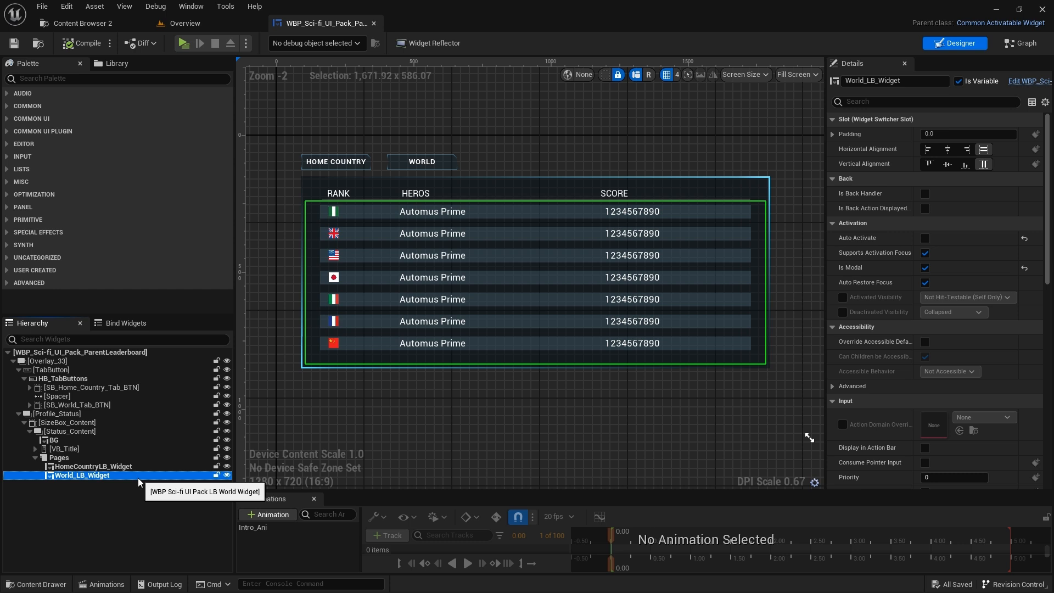
# Step: Review the transition settings of the Pages switcher, including the available transition types
pyautogui.click(63, 458)
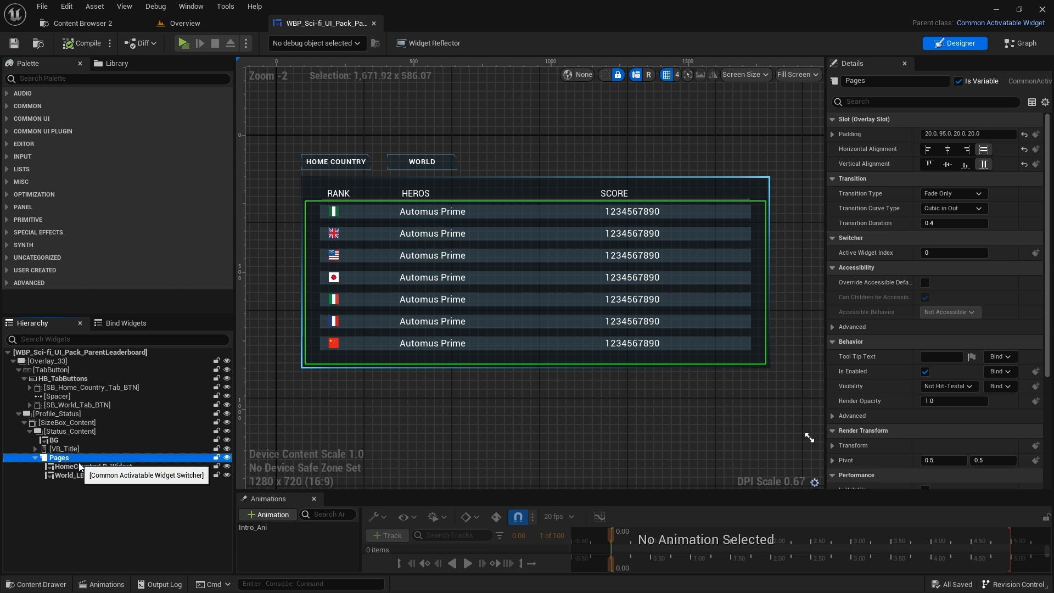
pyautogui.press('F2')
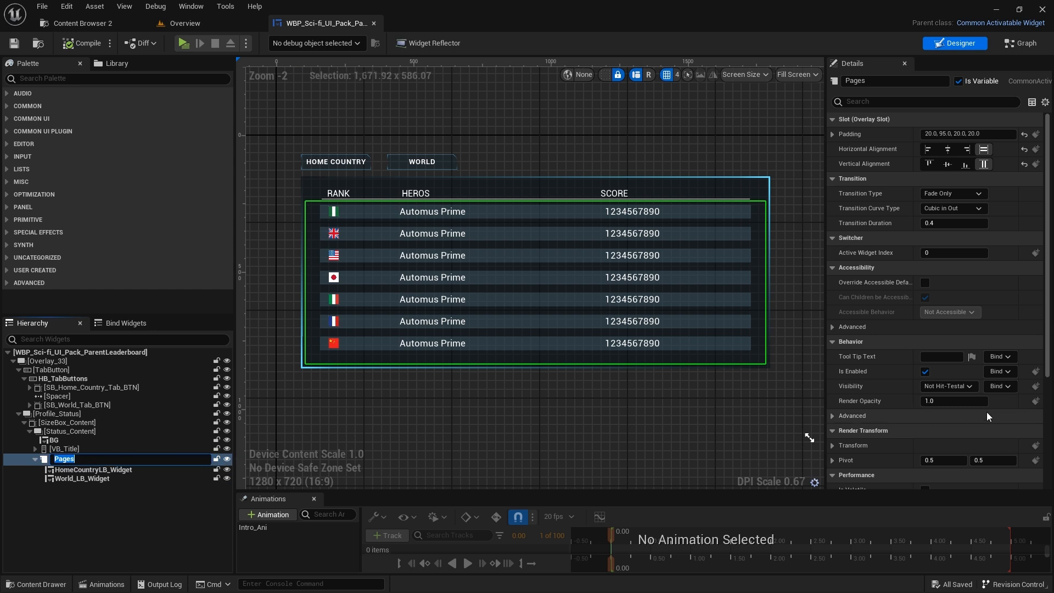
pyautogui.click(913, 183)
pyautogui.click(913, 183)
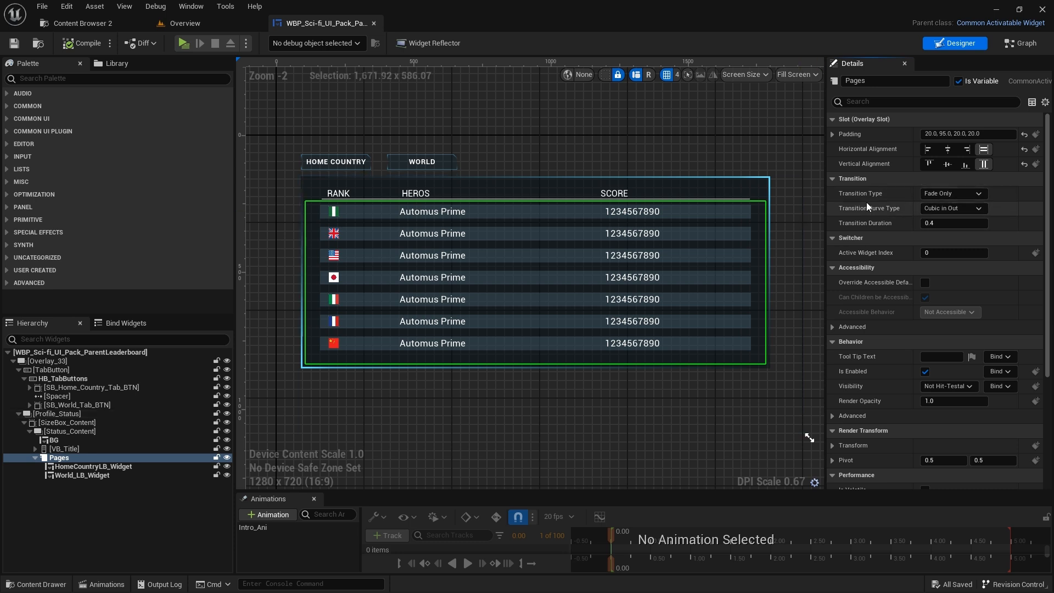
pyautogui.click(949, 193)
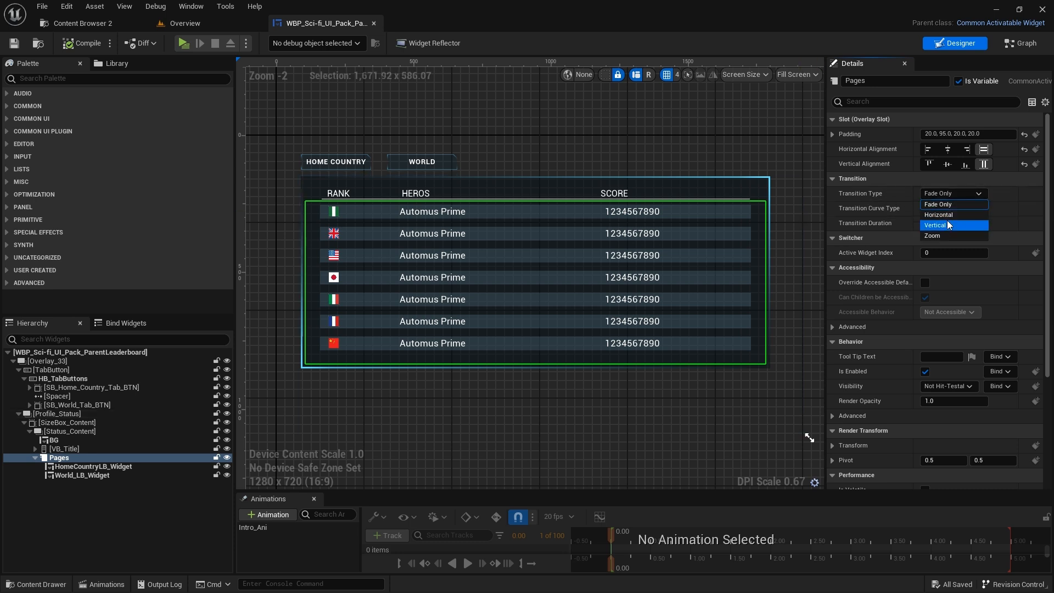
pyautogui.click(871, 196)
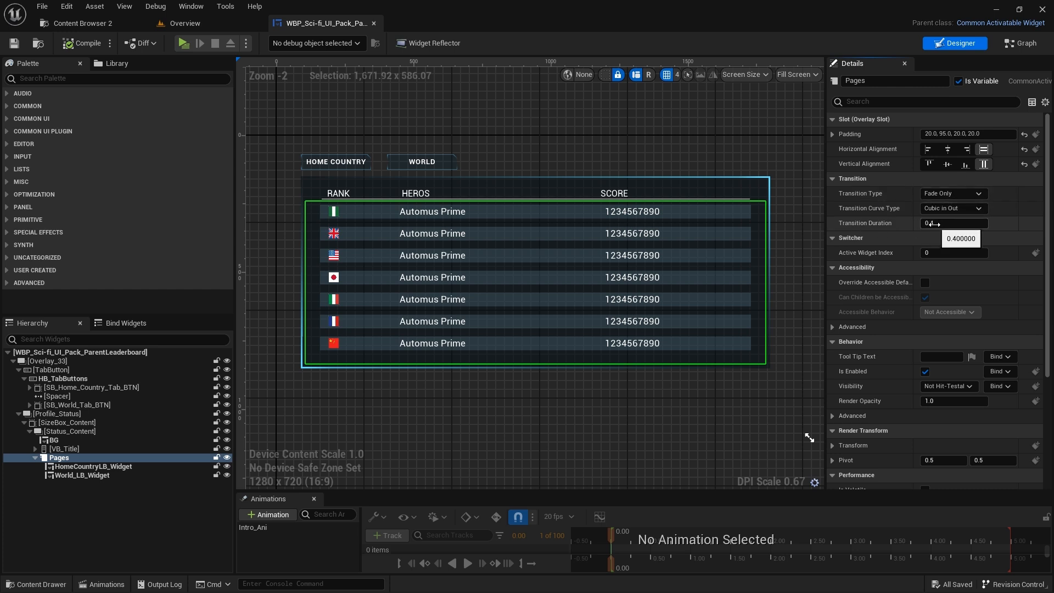
# Step: Compare the properties of the Home Country and World tab buttons up close, including their button text
pyautogui.click(406, 114)
pyautogui.moveTo(406, 114); pyautogui.dragTo(434, 145, button='right')
pyautogui.scroll(7, 347, 195)
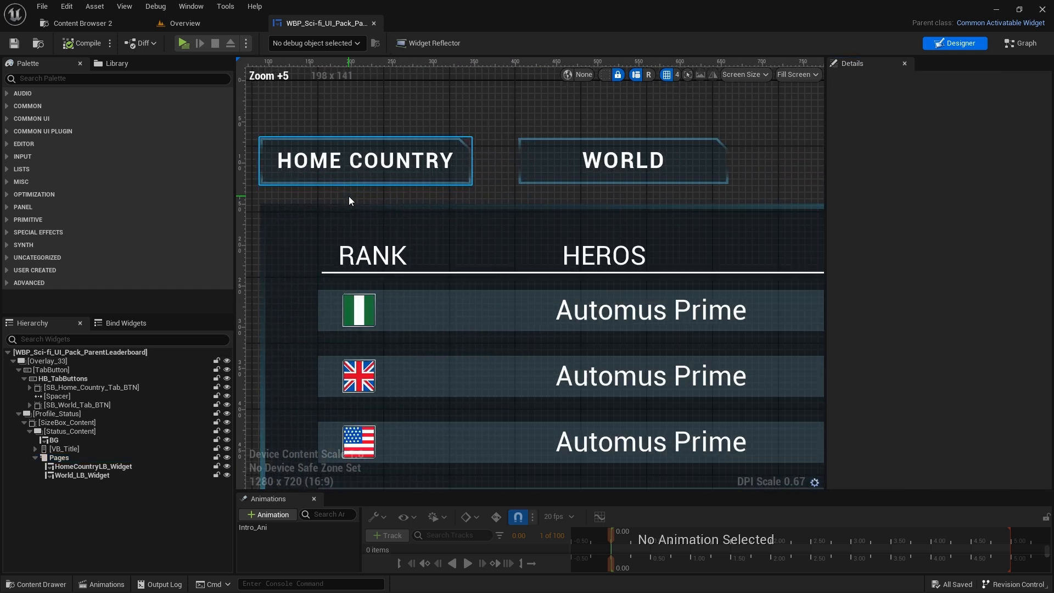
pyautogui.click(351, 171)
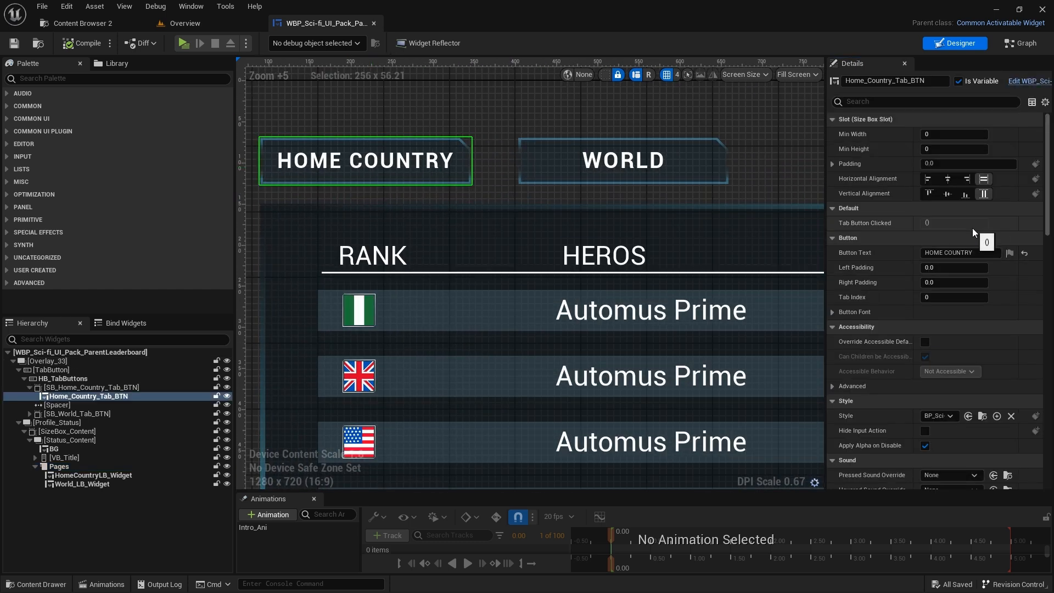
pyautogui.moveTo(455, 96); pyautogui.dragTo(483, 159, button='right')
pyautogui.click(651, 191)
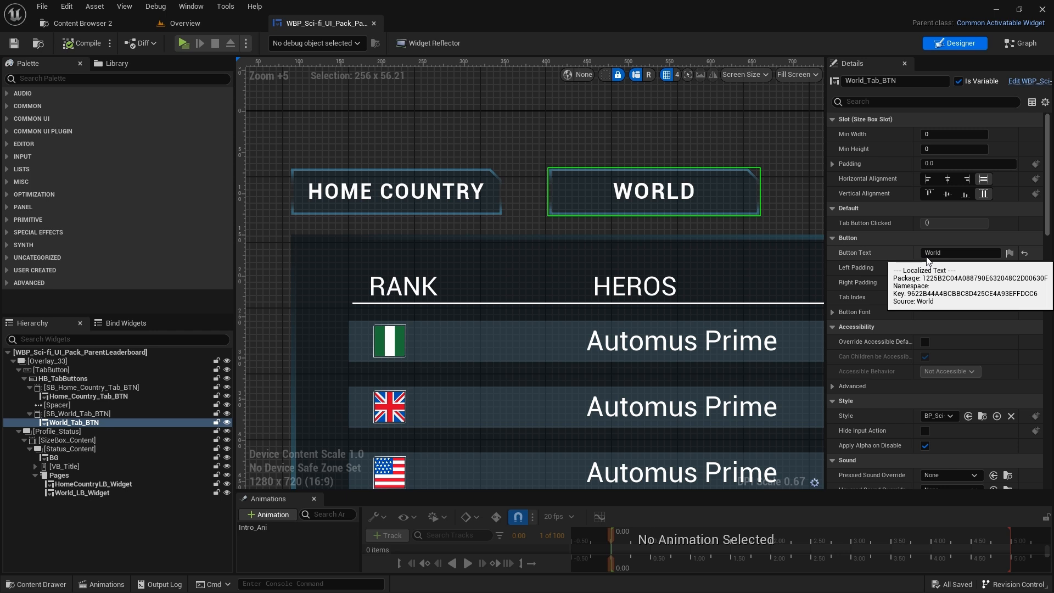
pyautogui.click(450, 203)
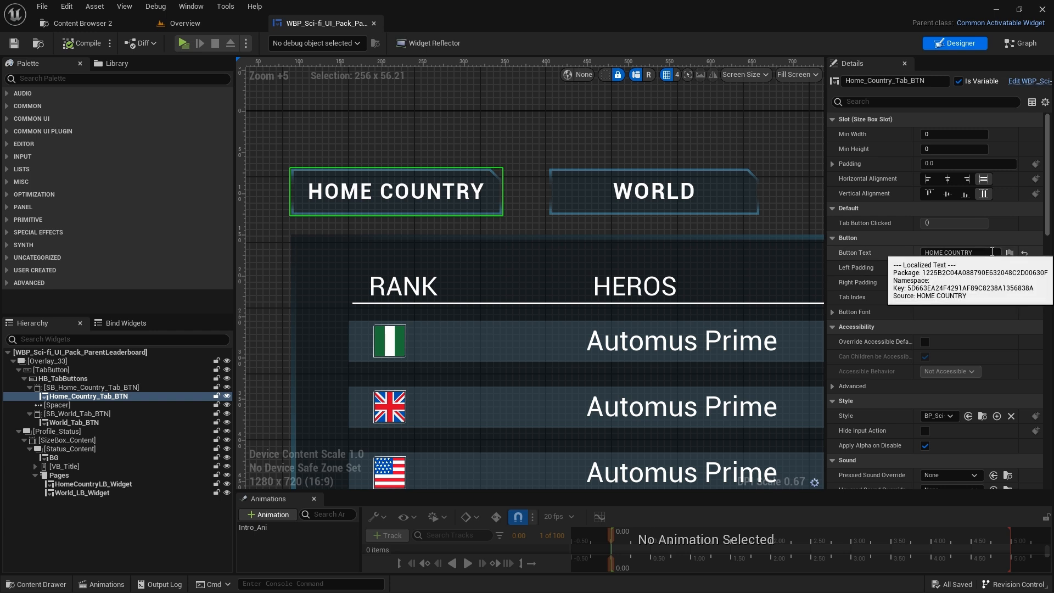
pyautogui.click(941, 252)
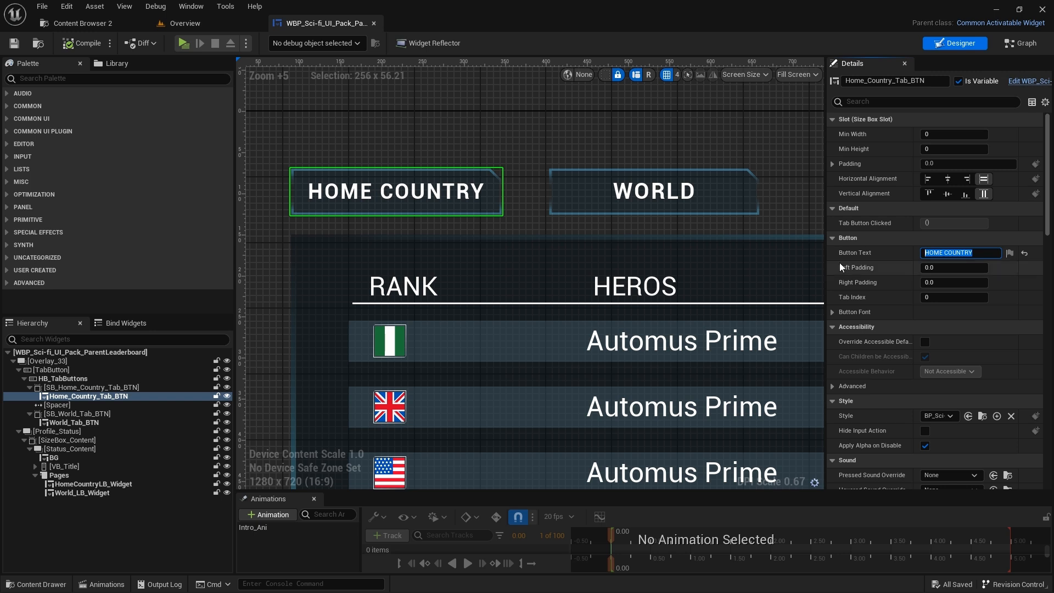
pyautogui.click(978, 252)
# Step: Try a left padding of about 13.5 on the Home Country tab button and reset it to 0
pyautogui.scroll(-1, 969, 233)
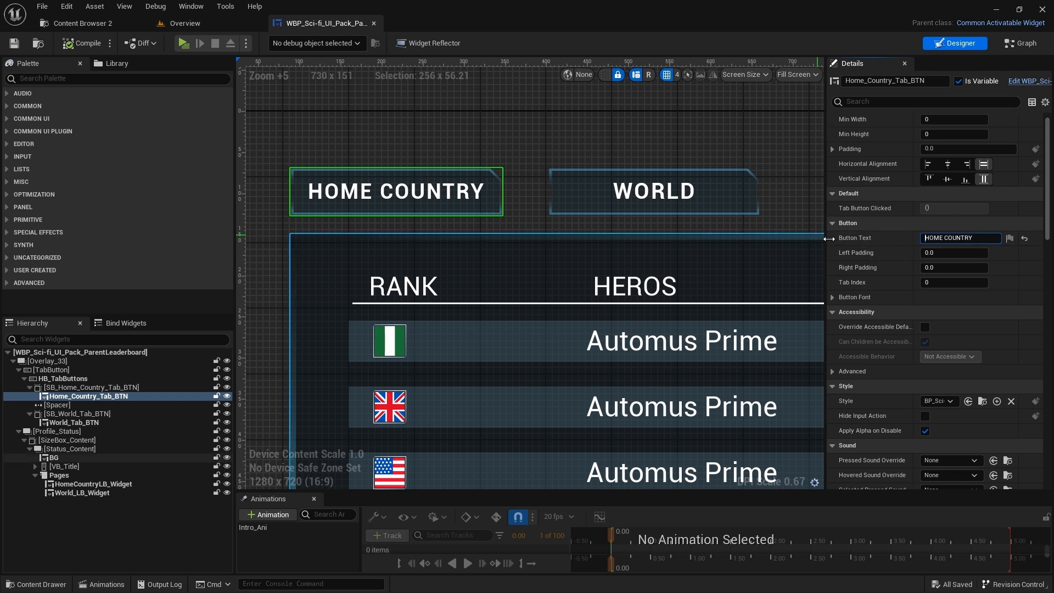
pyautogui.moveTo(926, 253); pyautogui.dragTo(942, 253)
pyautogui.click(958, 255)
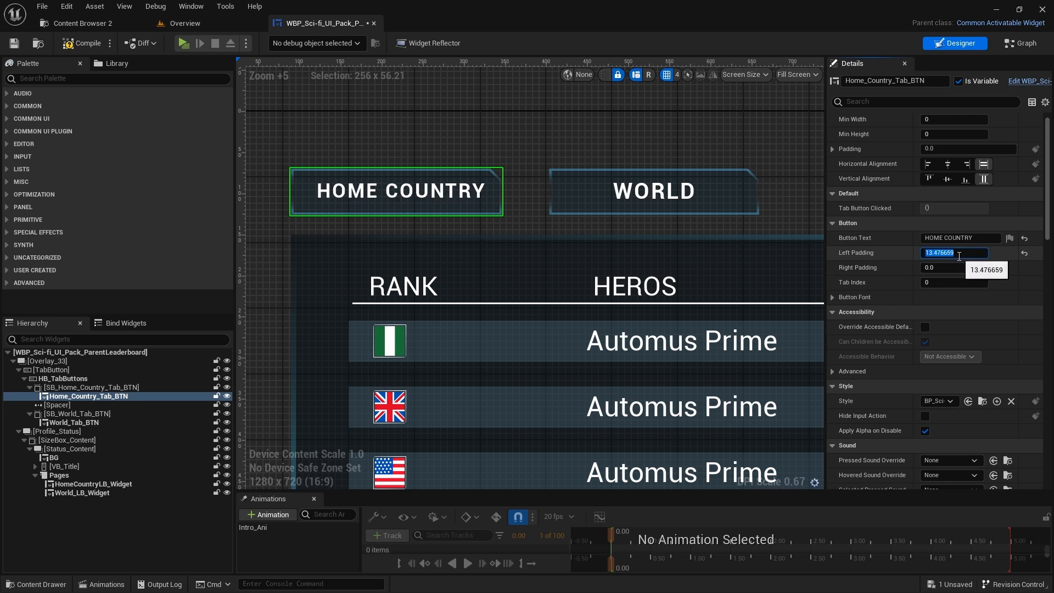
pyautogui.write('0')
pyautogui.press('Return')
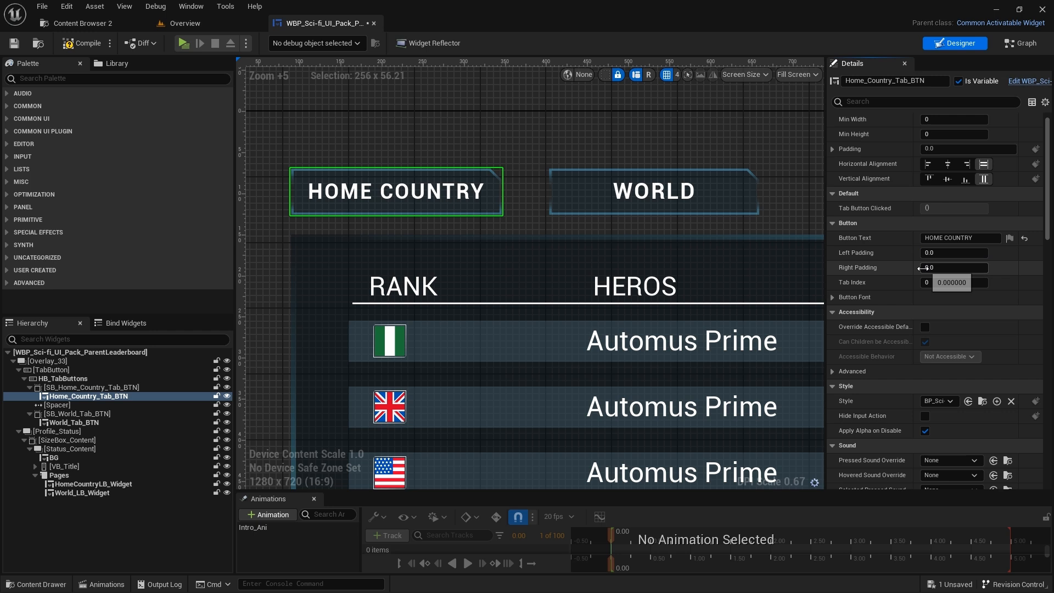
# Step: Try a small right padding on the Home Country tab button and reset it to 0
pyautogui.moveTo(925, 268); pyautogui.dragTo(934, 268)
pyautogui.click(935, 268)
pyautogui.write('0')
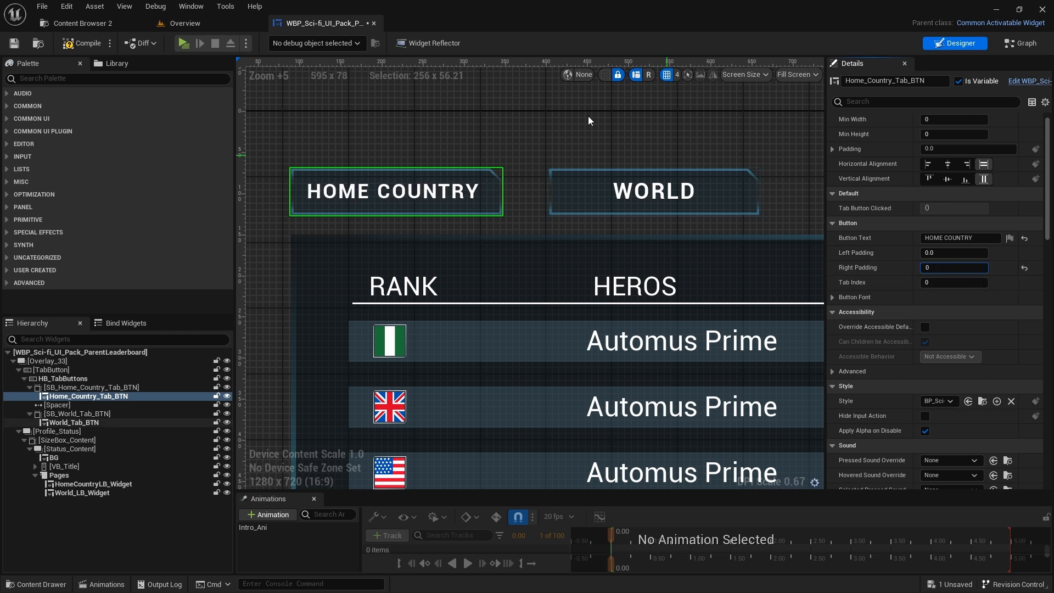
pyautogui.click(653, 192)
pyautogui.click(395, 192)
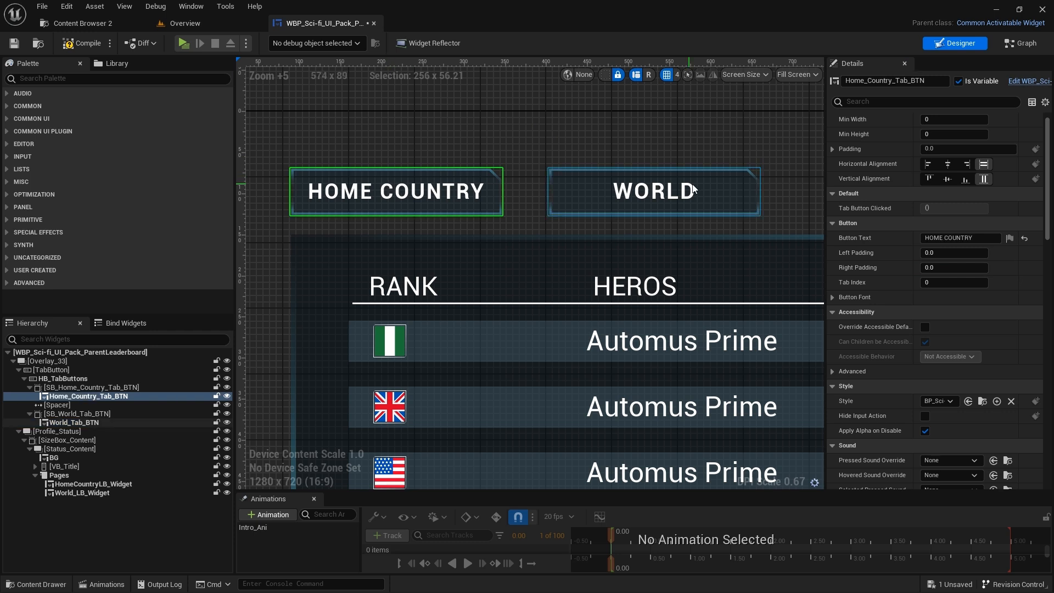
# Step: Compare the Tab Index settings of the Home Country and World tab buttons
pyautogui.click(693, 188)
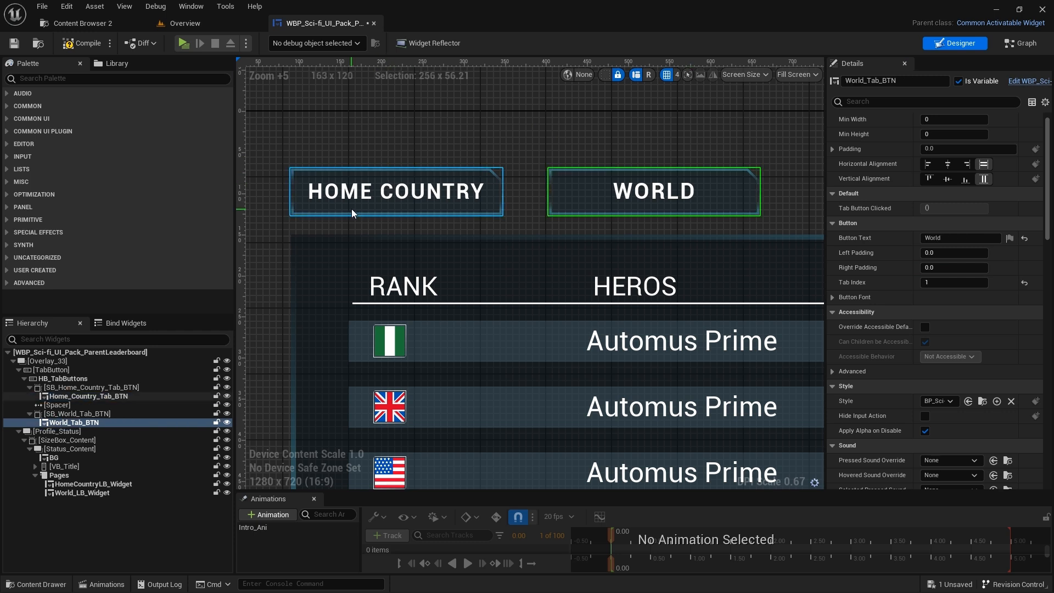
pyautogui.click(366, 201)
pyautogui.click(633, 211)
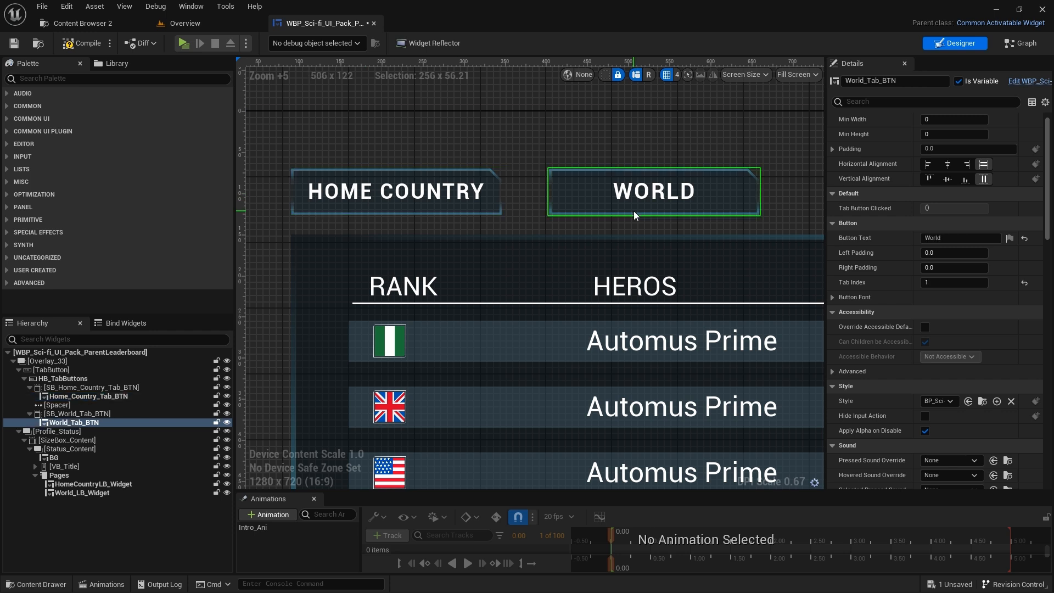
pyautogui.click(416, 199)
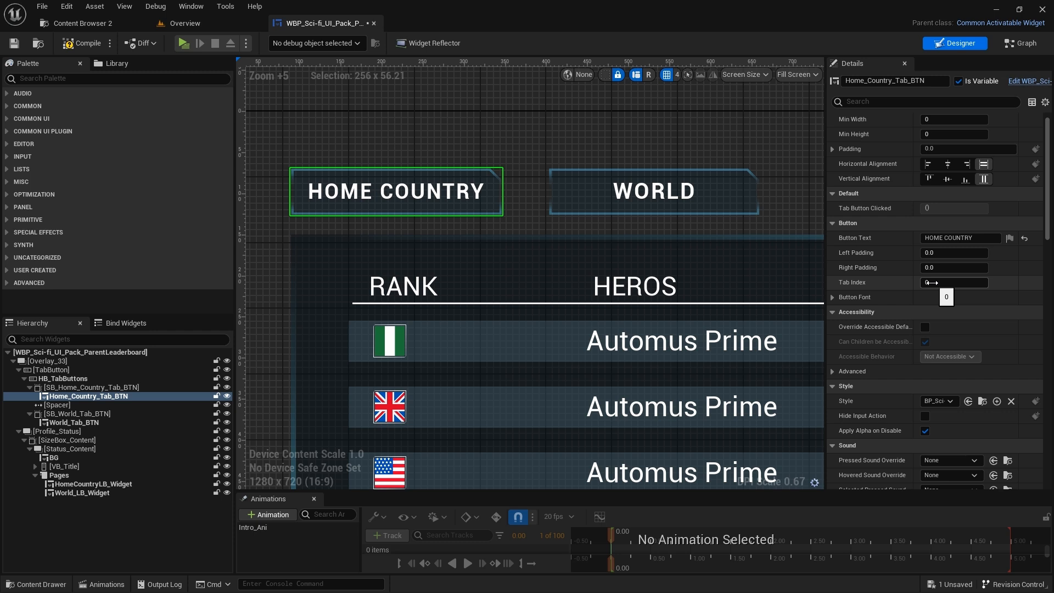
pyautogui.click(715, 206)
pyautogui.click(471, 195)
pyautogui.click(709, 189)
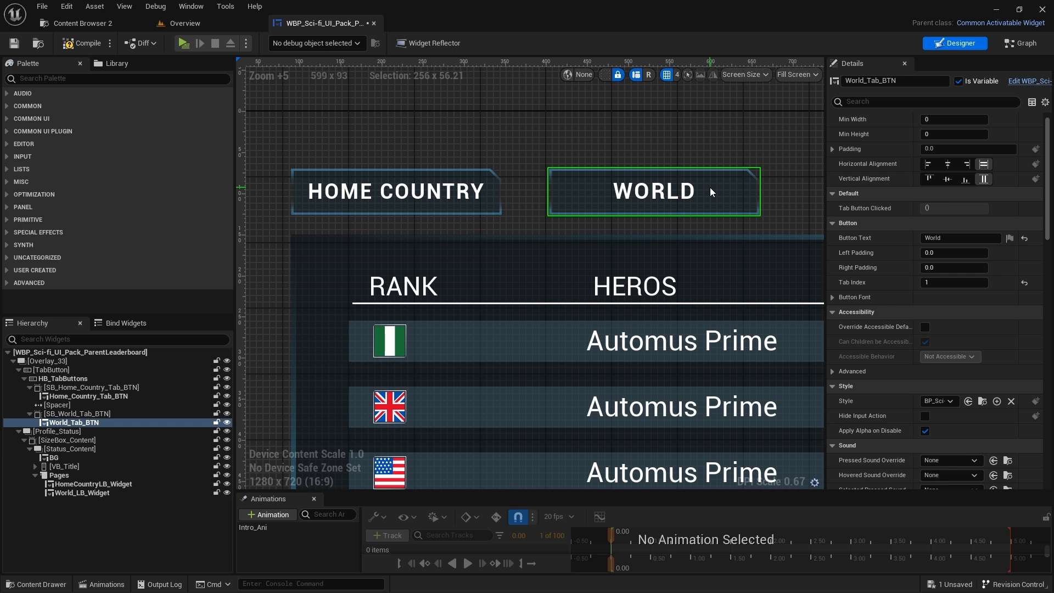
# Step: Review the World tab button's Button Font settings, then reselect the Home Country tab button
pyautogui.click(831, 296)
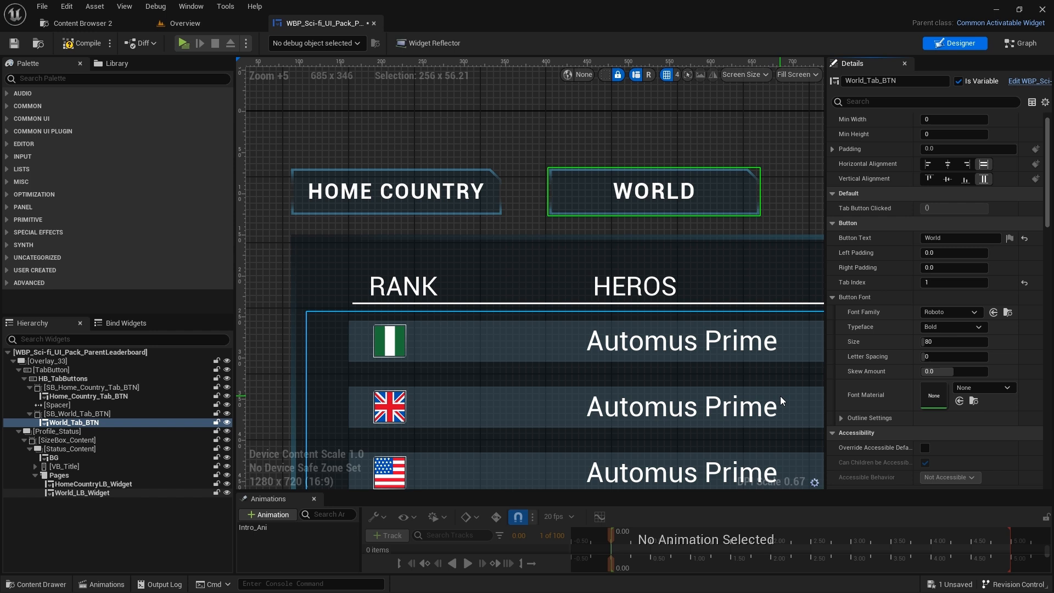
pyautogui.click(831, 301)
pyautogui.scroll(-4, 666, 133)
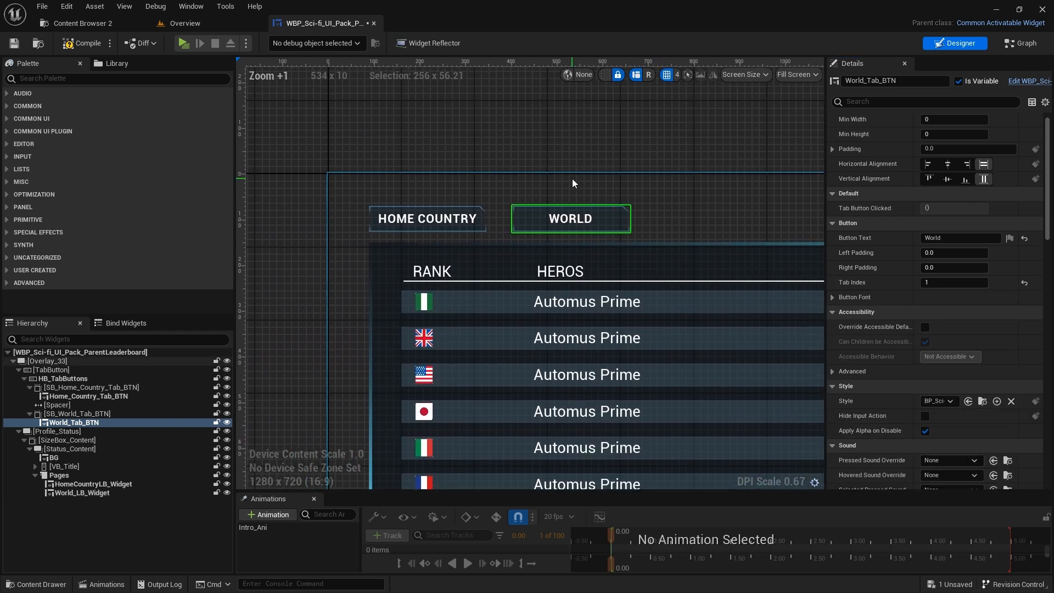
pyautogui.moveTo(637, 150); pyautogui.dragTo(560, 166, button='right')
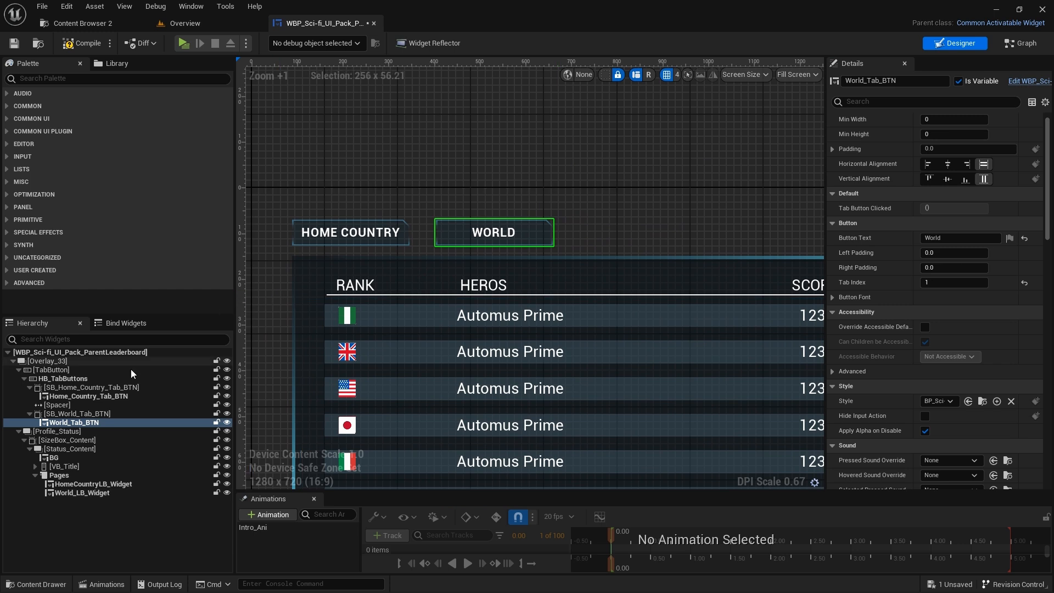
pyautogui.scroll(-1, 430, 296)
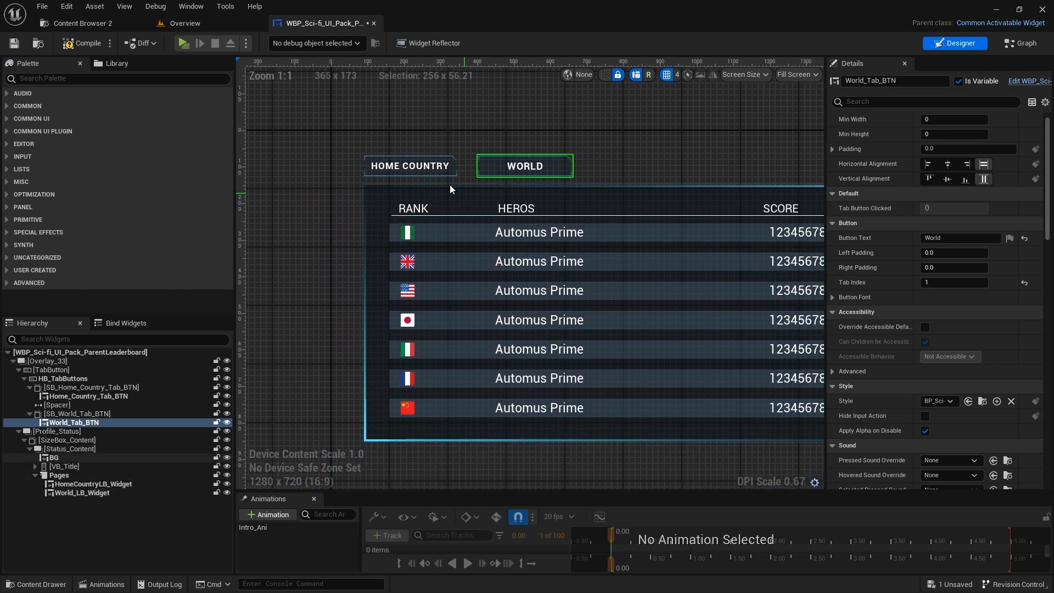
pyautogui.click(433, 168)
pyautogui.click(513, 166)
pyautogui.click(417, 167)
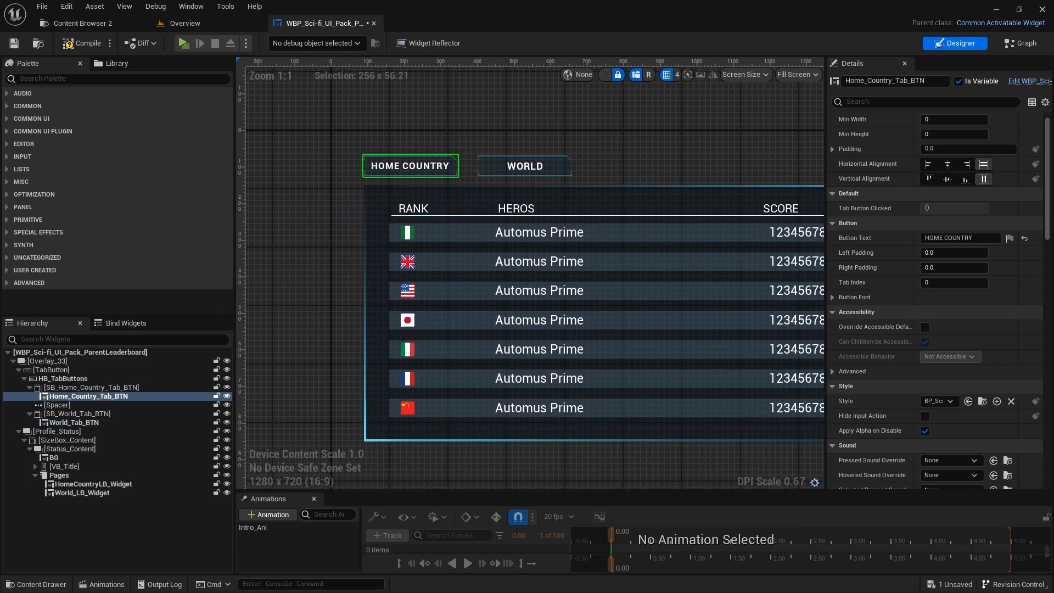
# Step: Examine the leaderboard widget's event graph, focusing on the nodes that change the Rank text when a tab button is clicked
pyautogui.click(1007, 46)
pyautogui.scroll(-5, 575, 248)
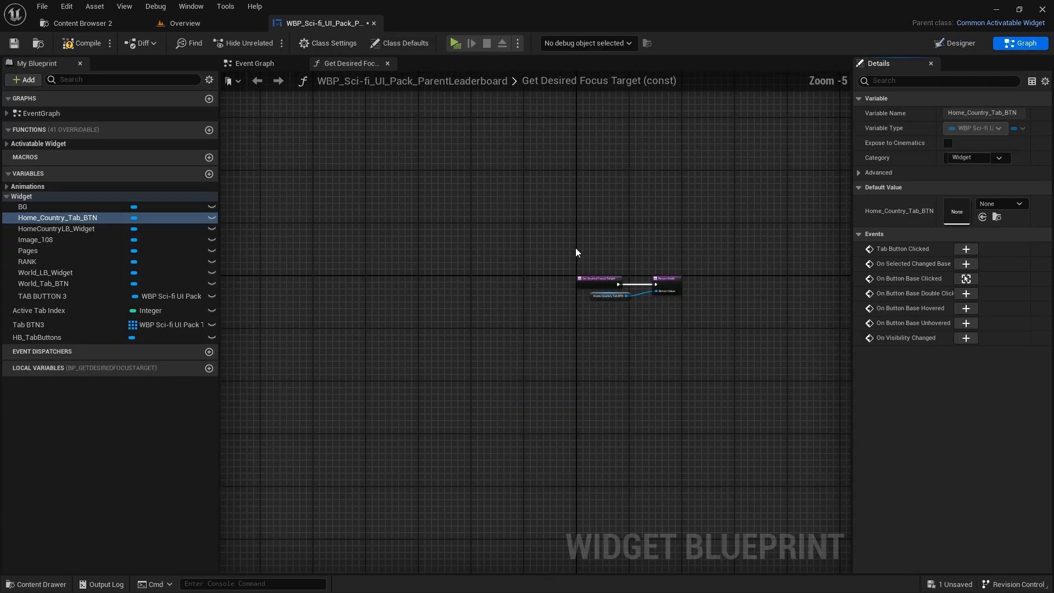
pyautogui.doubleClick(38, 113)
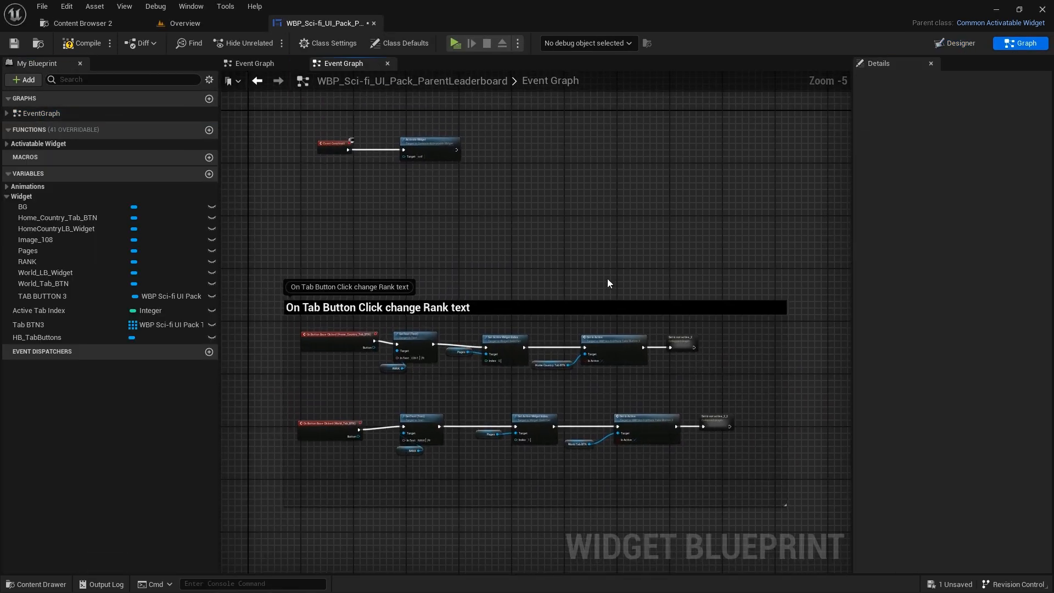
pyautogui.scroll(-8, 630, 258)
pyautogui.scroll(10, 630, 257)
pyautogui.scroll(-4, 607, 223)
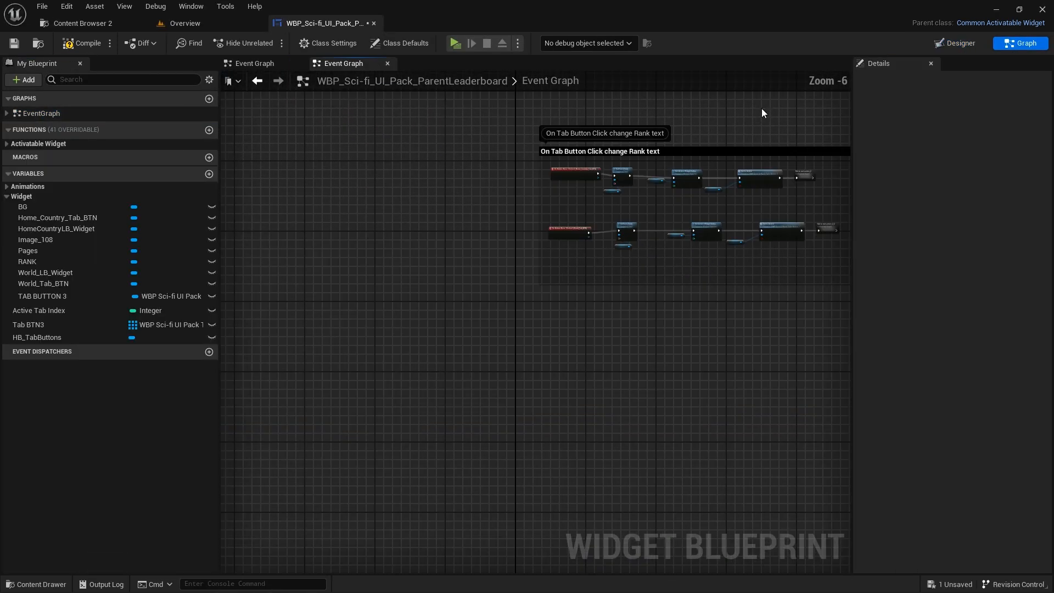
pyautogui.moveTo(759, 111); pyautogui.dragTo(605, 210, button='right')
pyautogui.scroll(6, 428, 285)
pyautogui.moveTo(525, 245); pyautogui.dragTo(313, 252, button='right')
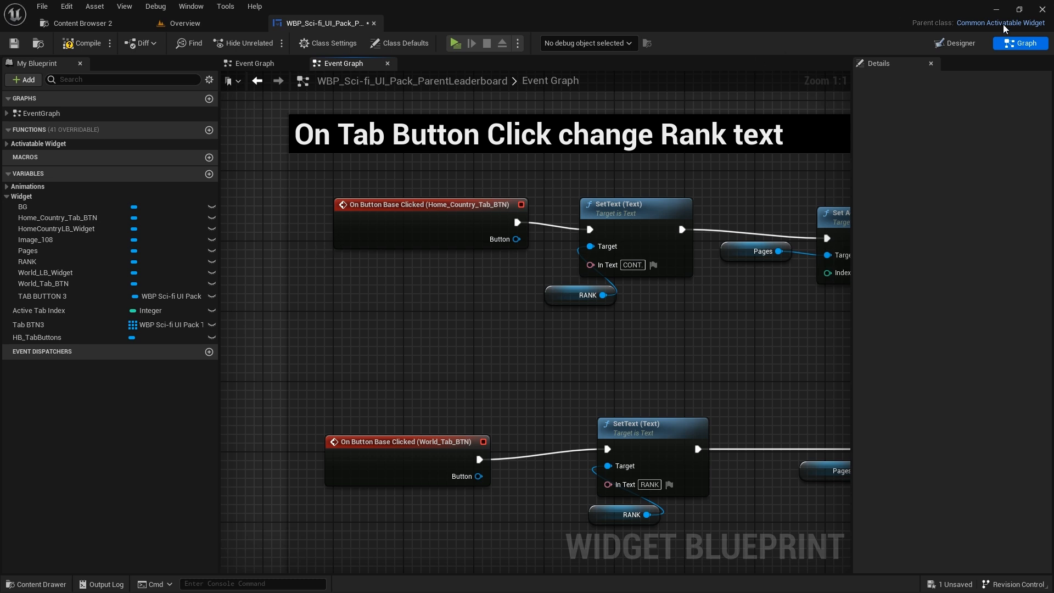
# Step: Compare the HomeCountryLB_Widget and World_LB_Widget pages in the designer with the tab buttons that show them
pyautogui.click(955, 43)
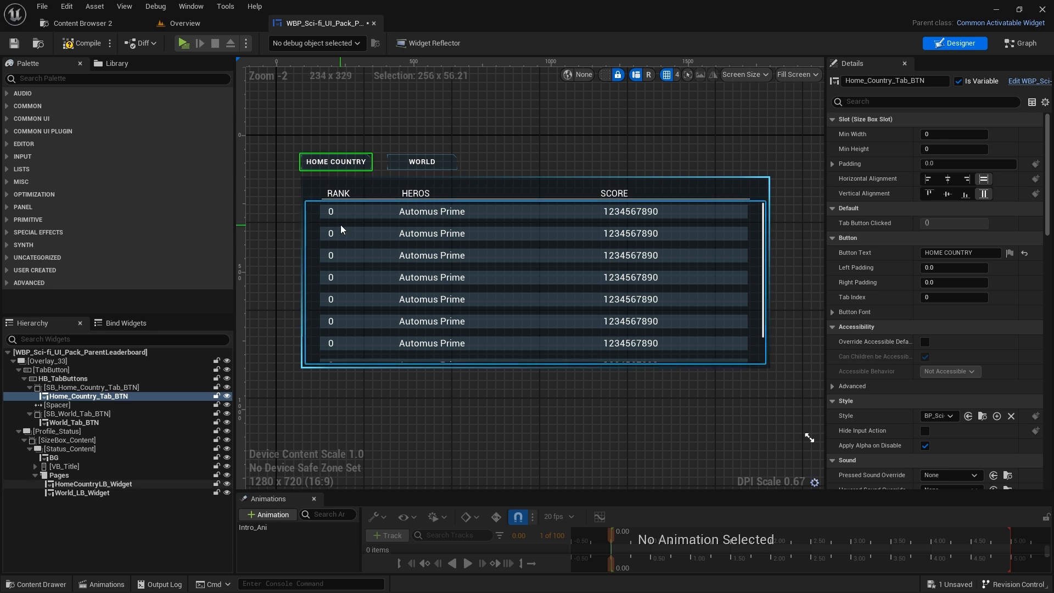
pyautogui.scroll(3, 338, 222)
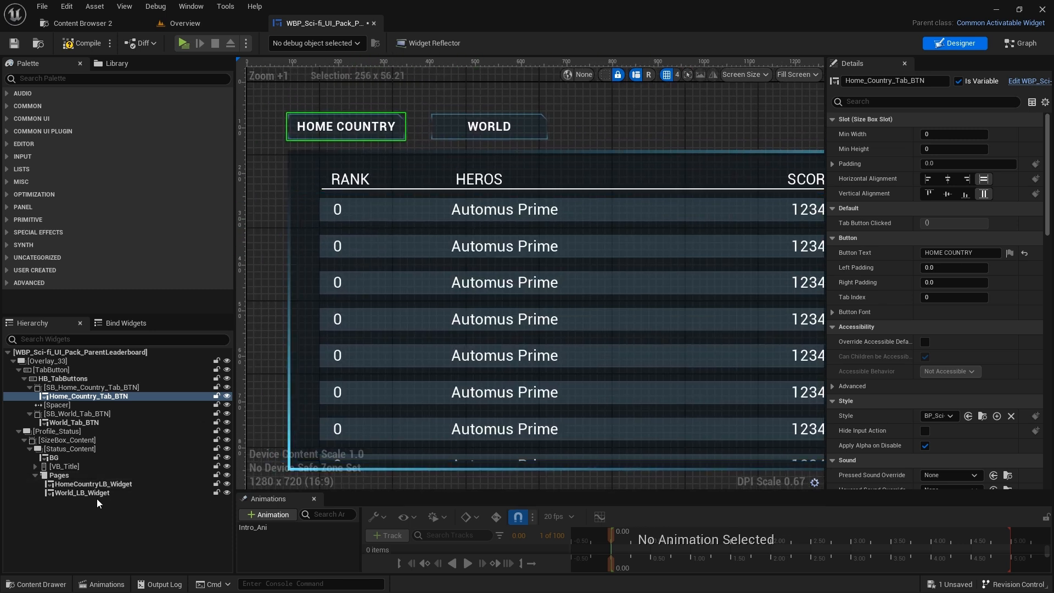
pyautogui.click(88, 475)
pyautogui.click(92, 485)
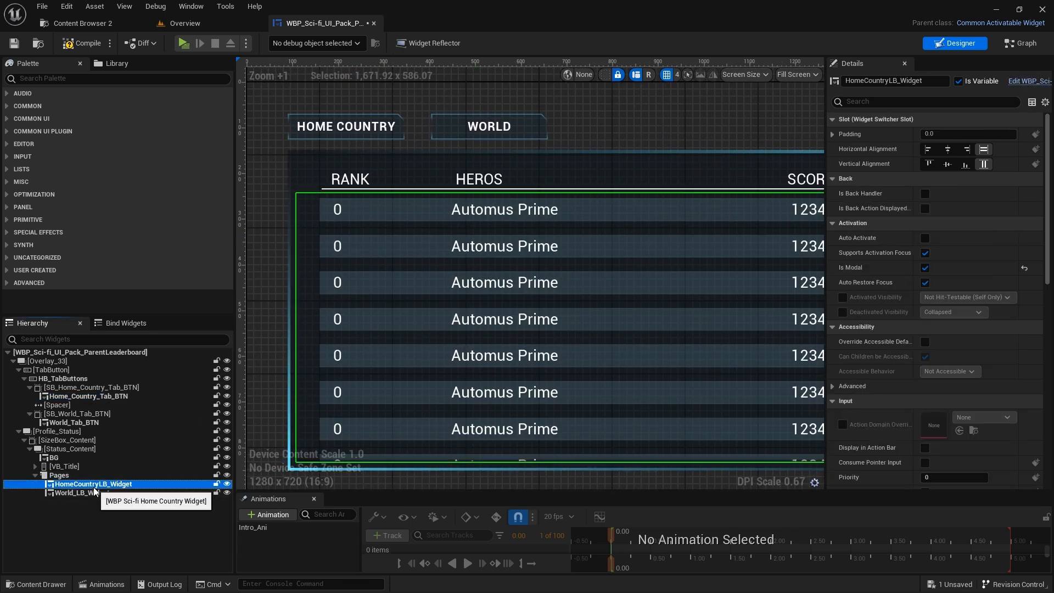
pyautogui.click(96, 496)
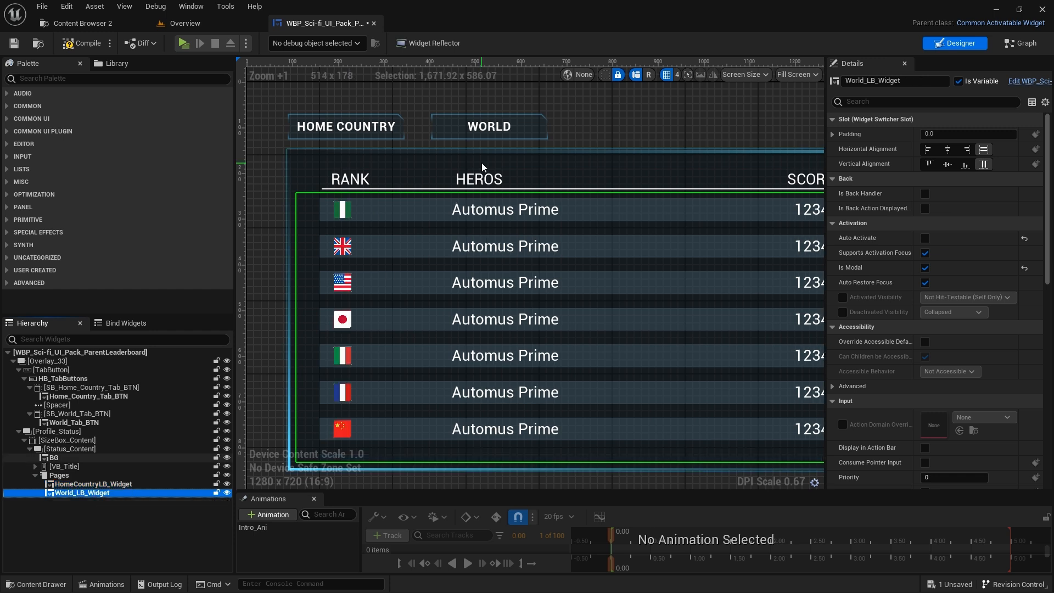
pyautogui.click(490, 129)
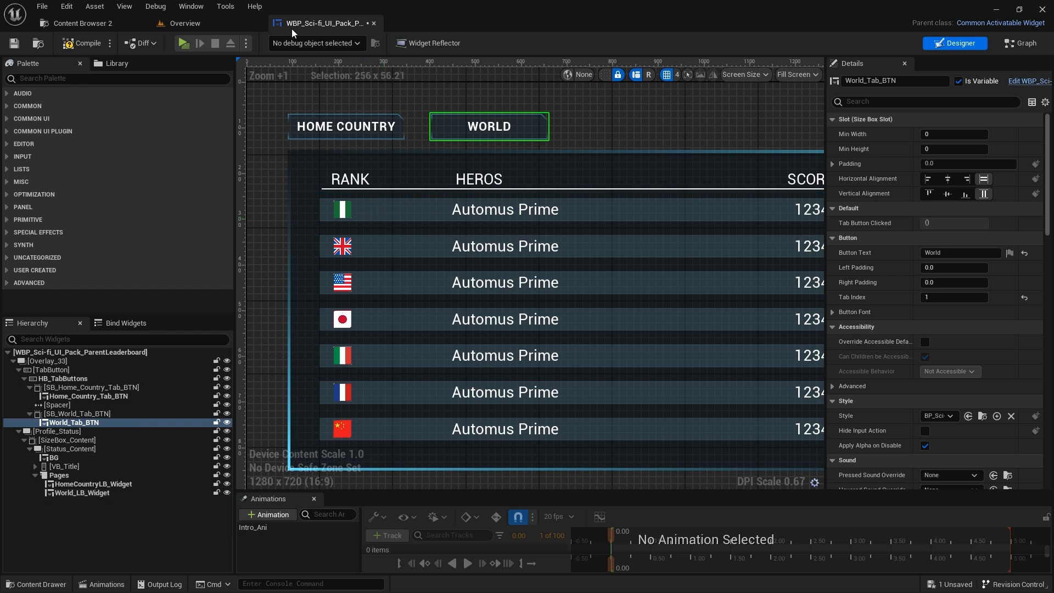
pyautogui.click(347, 128)
pyautogui.click(524, 128)
pyautogui.click(466, 144)
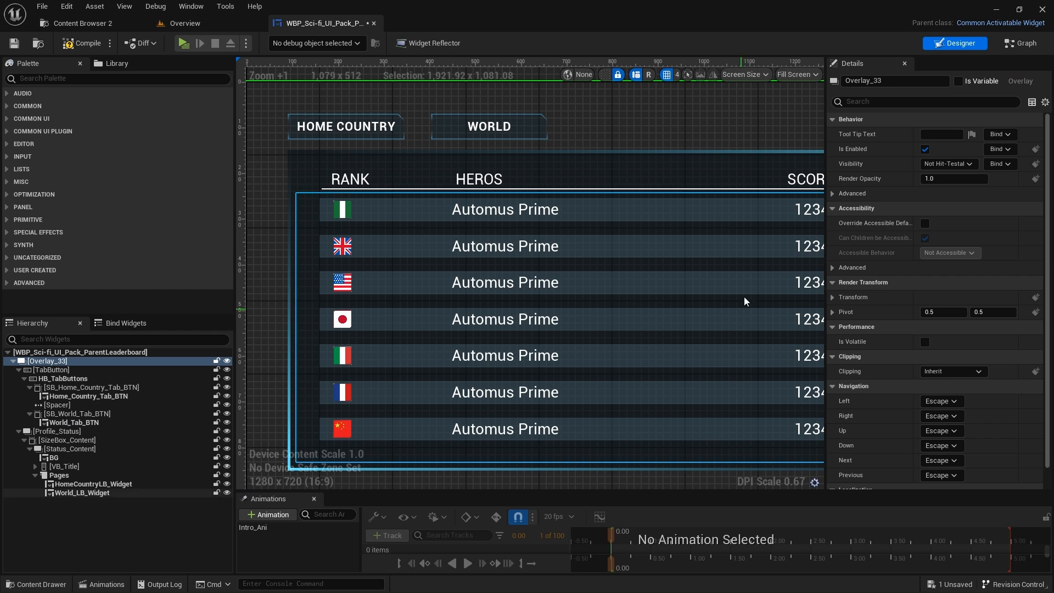
# Step: Locate the Home Country tab button's On Button Base Clicked event and examine its SetText node in the event graph
pyautogui.click(346, 126)
pyautogui.scroll(-15, 888, 259)
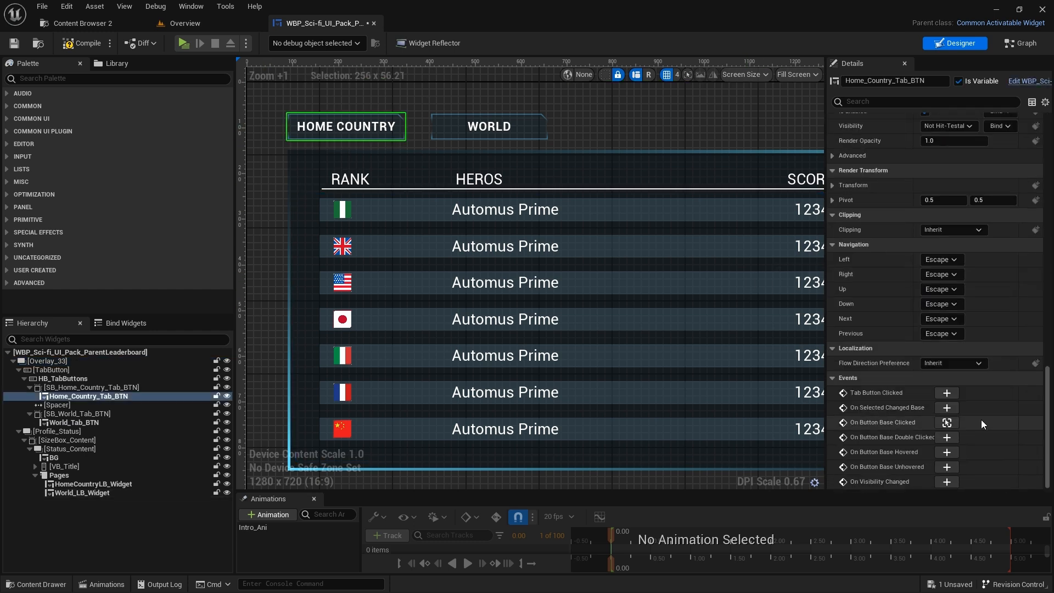
pyautogui.click(942, 422)
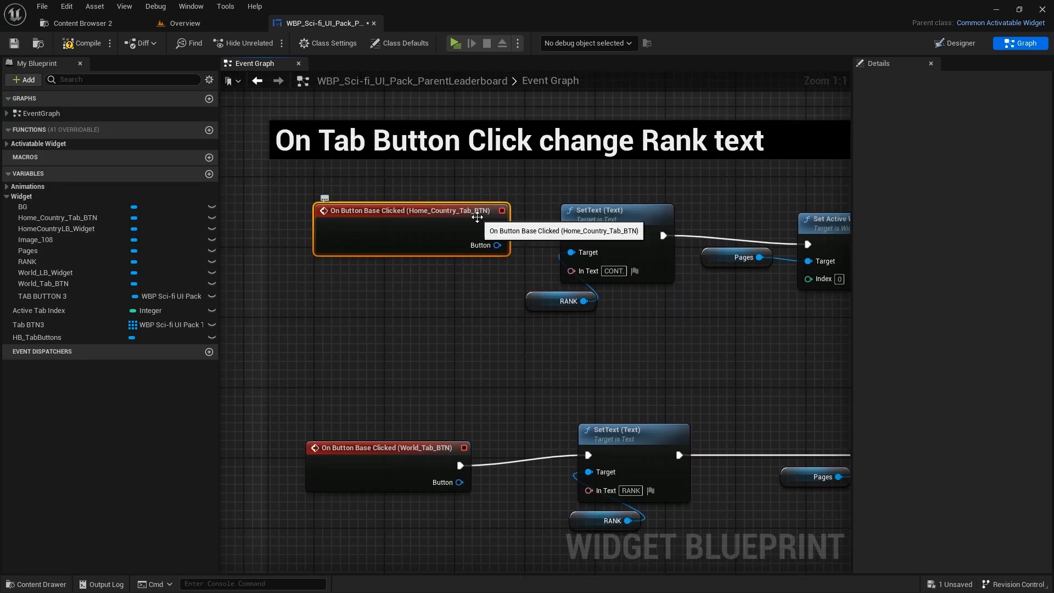
pyautogui.click(956, 44)
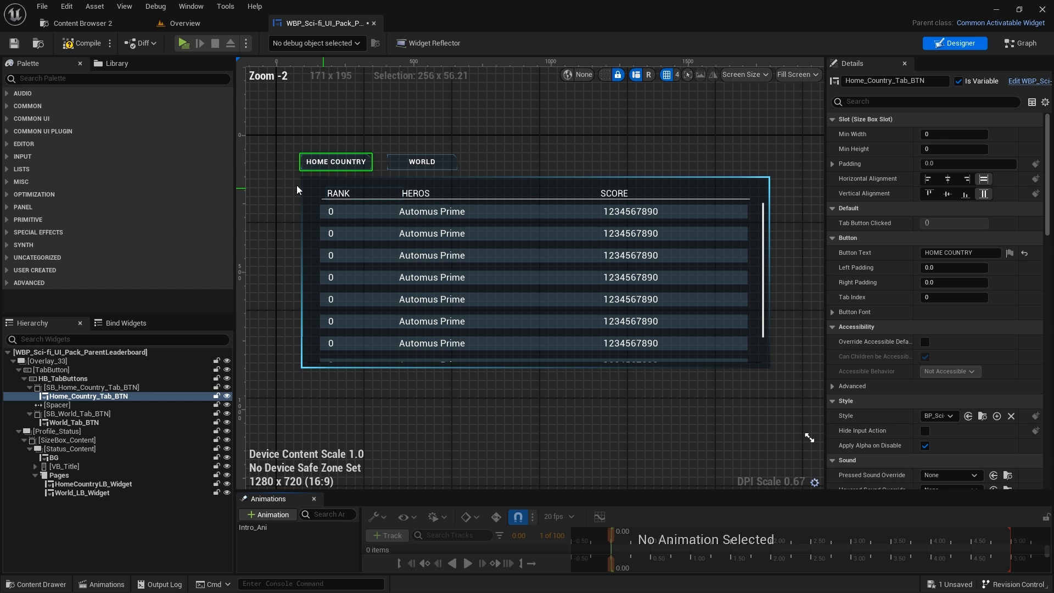
pyautogui.click(1020, 43)
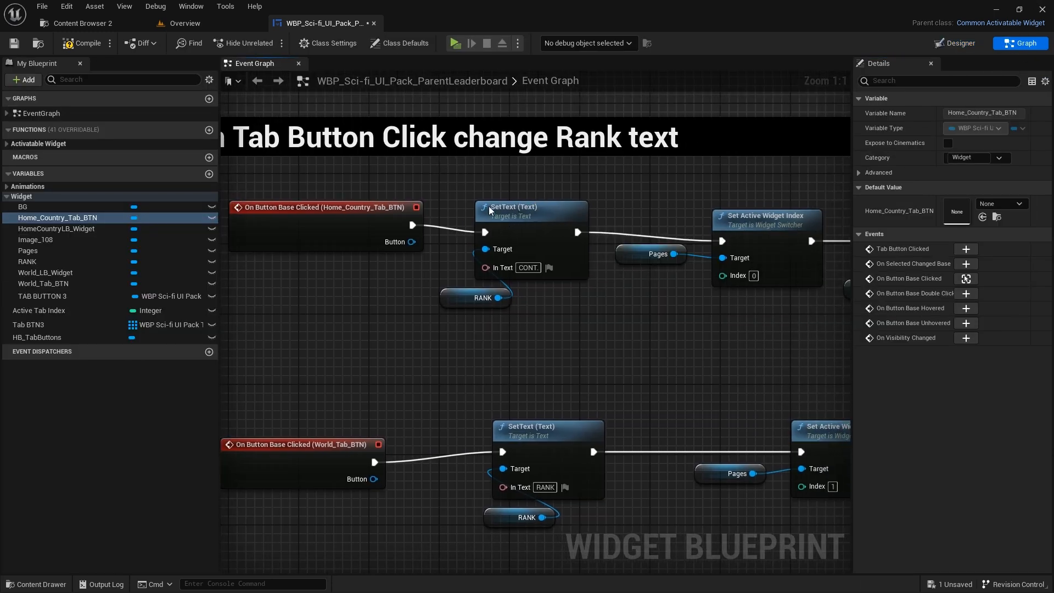
# Step: Inspect the RANK header text and the HomeCountryLB_Widget page in the designer
pyautogui.click(972, 42)
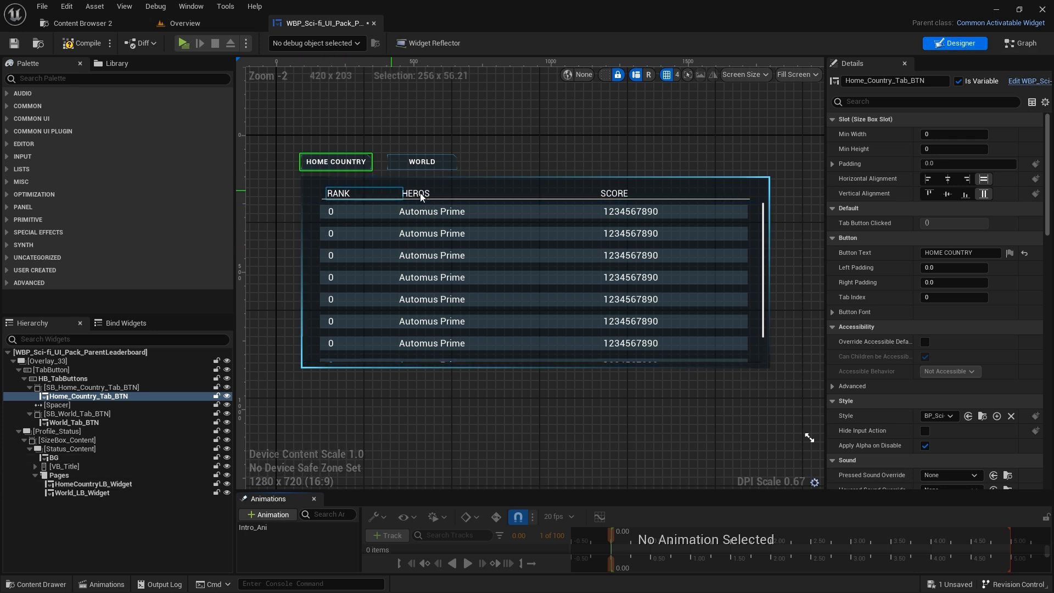
pyautogui.click(342, 198)
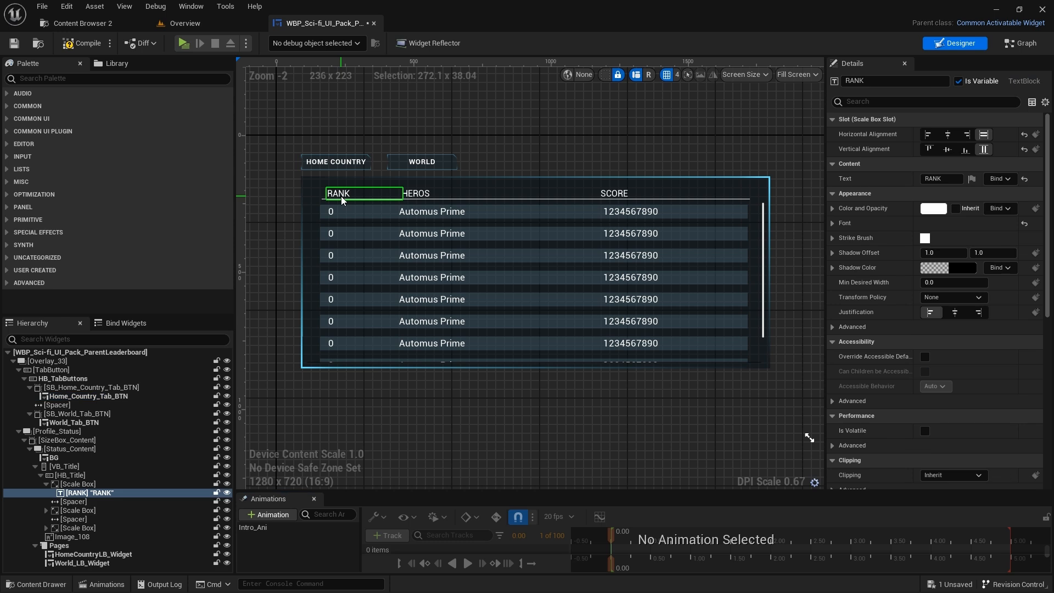
pyautogui.click(94, 555)
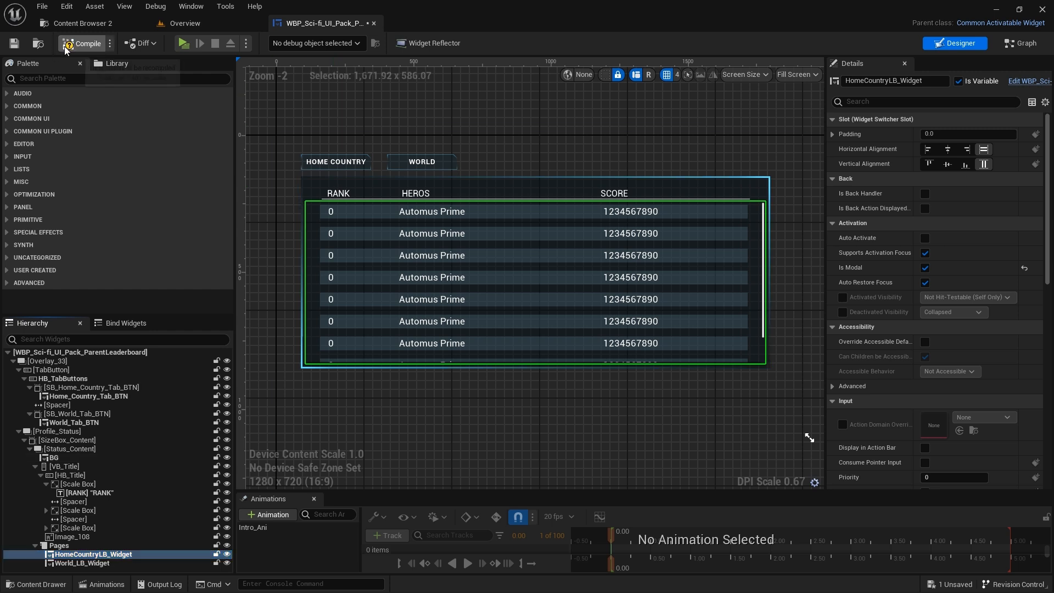
# Step: Launch the standalone preview of the UI pack and close it at the loading screen
pyautogui.click(184, 43)
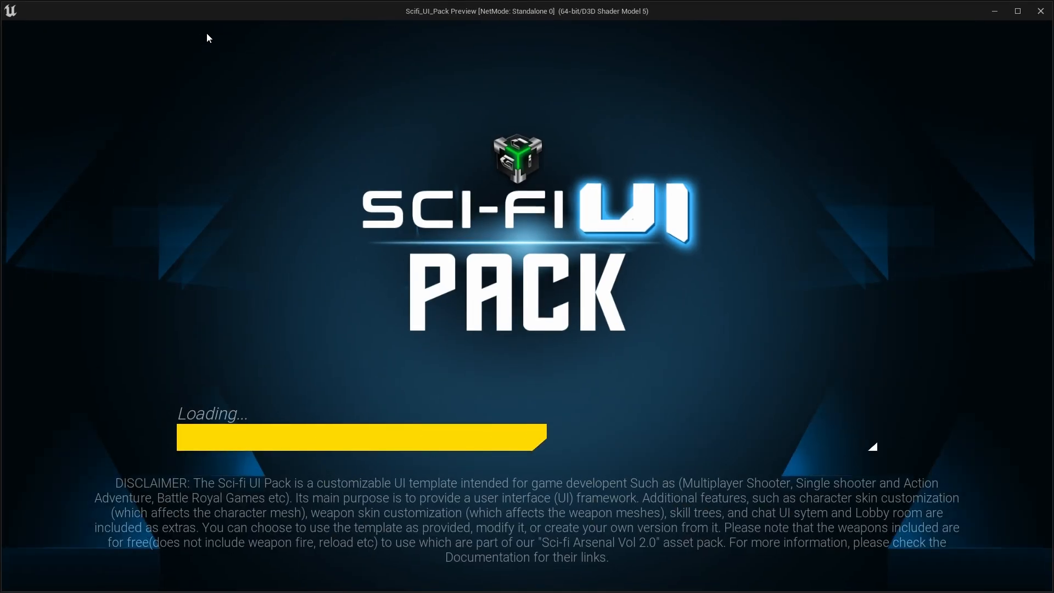
pyautogui.click(1040, 11)
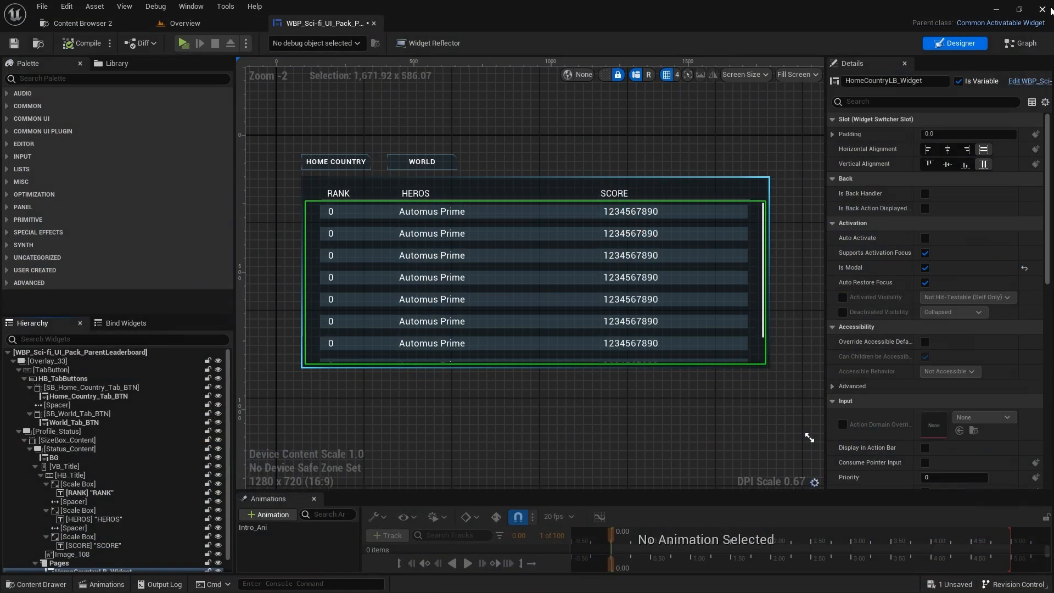
# Step: Open the BP_Sci-fi_UI_Pack_Player_Controller blueprint from the Blueprints folder of Sci-fi_UI_Pack
pyautogui.click(87, 28)
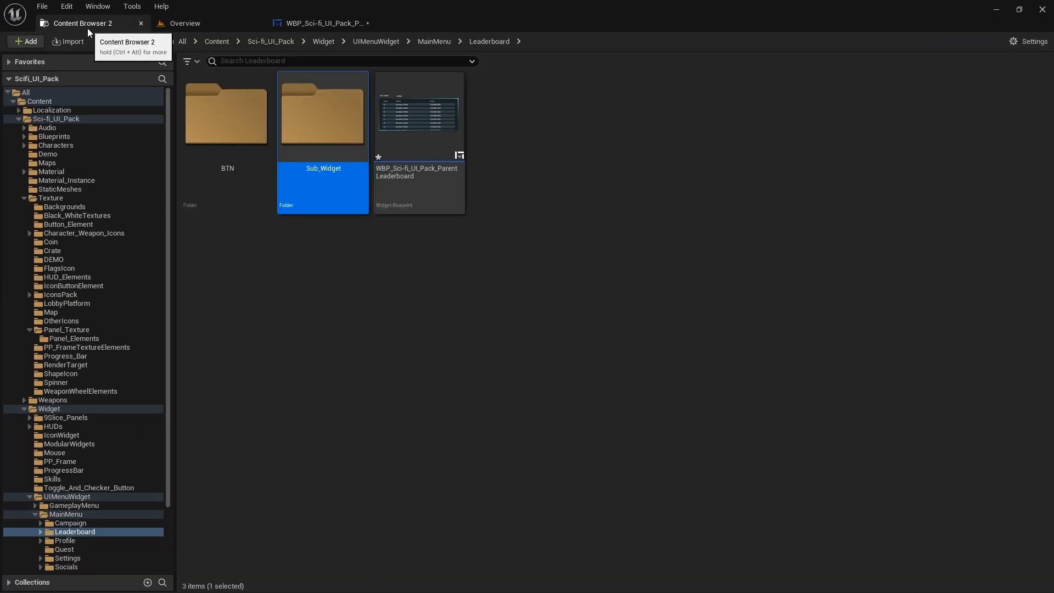
pyautogui.click(506, 275)
pyautogui.click(217, 29)
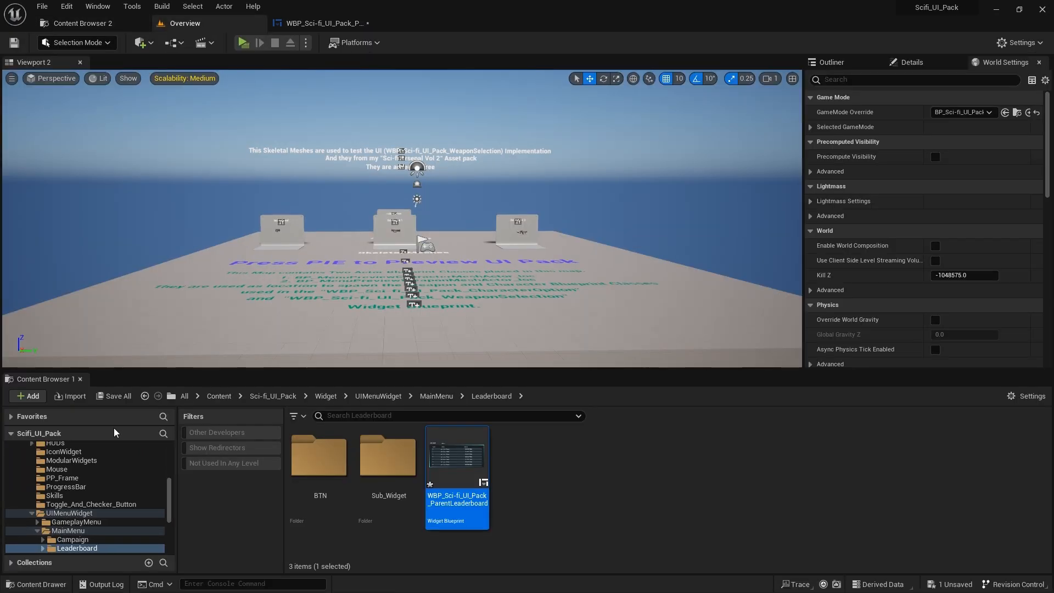
pyautogui.click(269, 396)
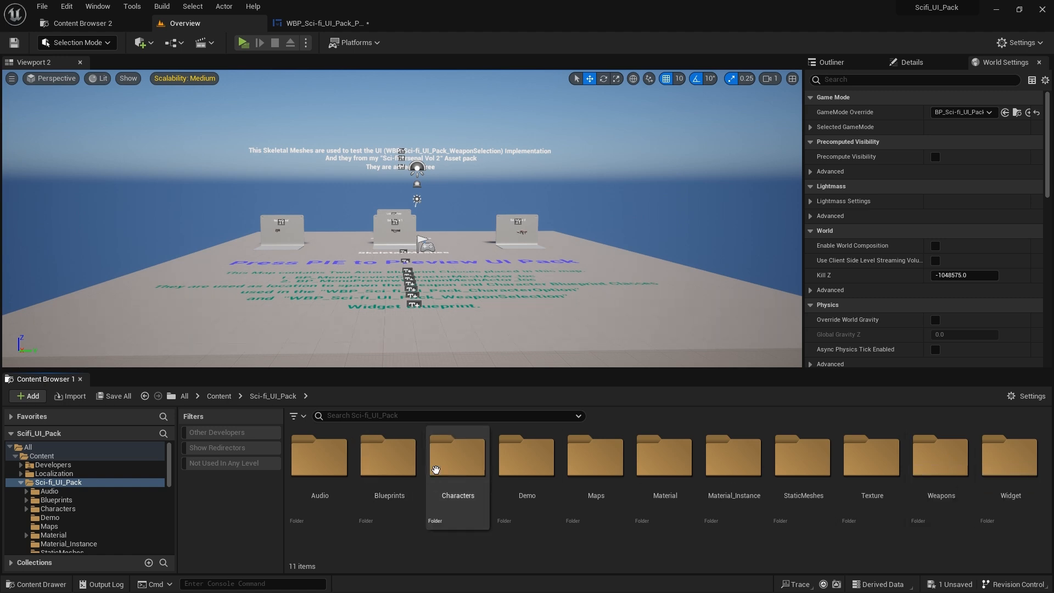
pyautogui.doubleClick(395, 475)
pyautogui.scroll(-2, 394, 474)
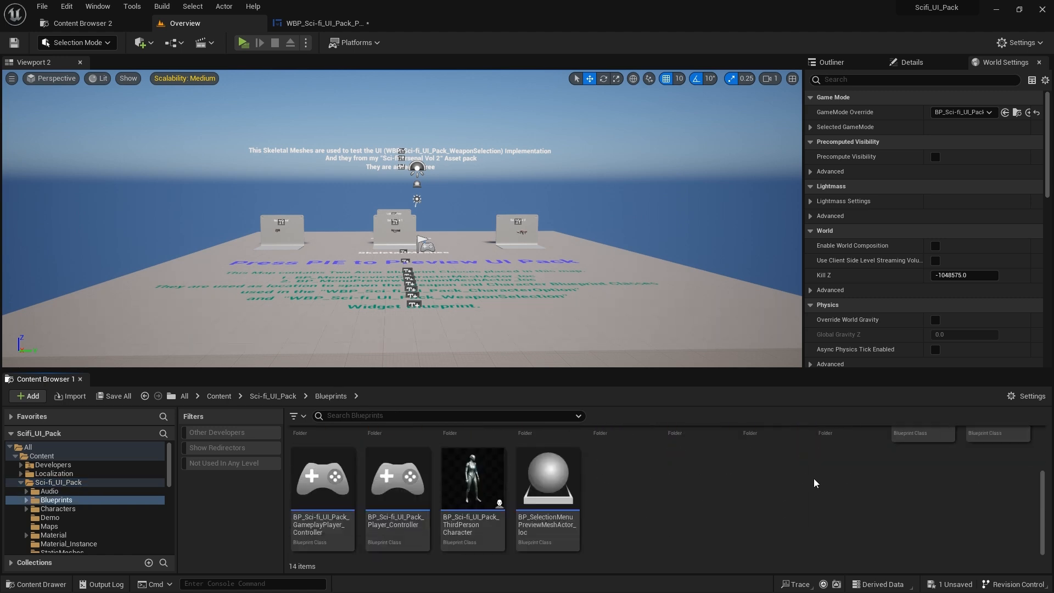
pyautogui.click(390, 472)
pyautogui.doubleClick(391, 472)
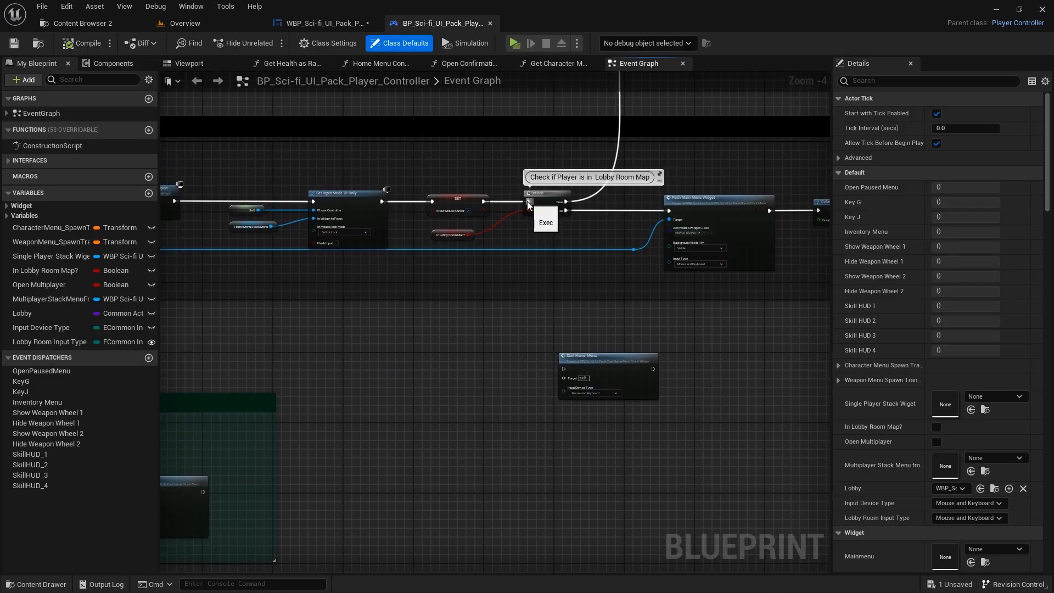
# Step: Rewire the execution output of the SET Show Mouse Cursor node from the lobby Branch to the Start Home Menu node and compile the blueprint
pyautogui.keyDown('ctrl'); pyautogui.moveTo(527, 202); pyautogui.dragTo(564, 369); pyautogui.keyUp('ctrl')
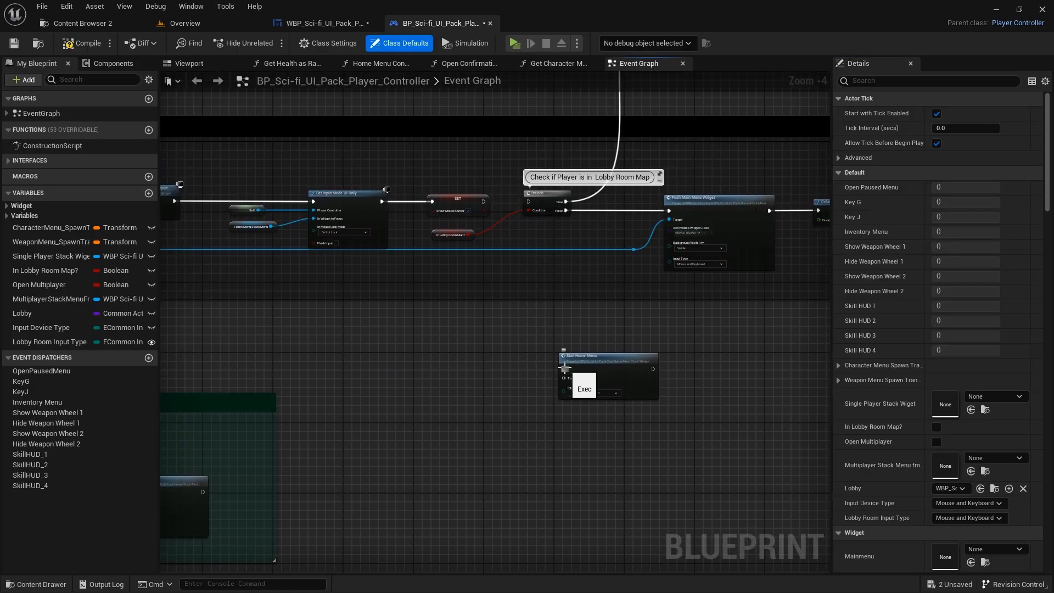
pyautogui.click(564, 362)
pyautogui.moveTo(484, 202); pyautogui.dragTo(564, 370)
pyautogui.scroll(3, 505, 220)
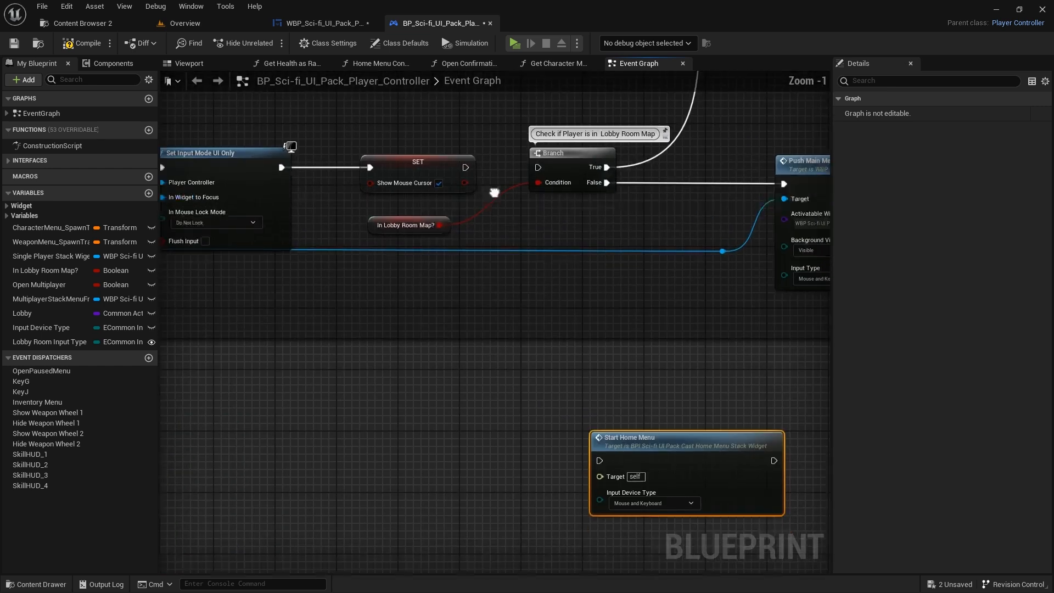
pyautogui.moveTo(440, 147); pyautogui.dragTo(575, 439)
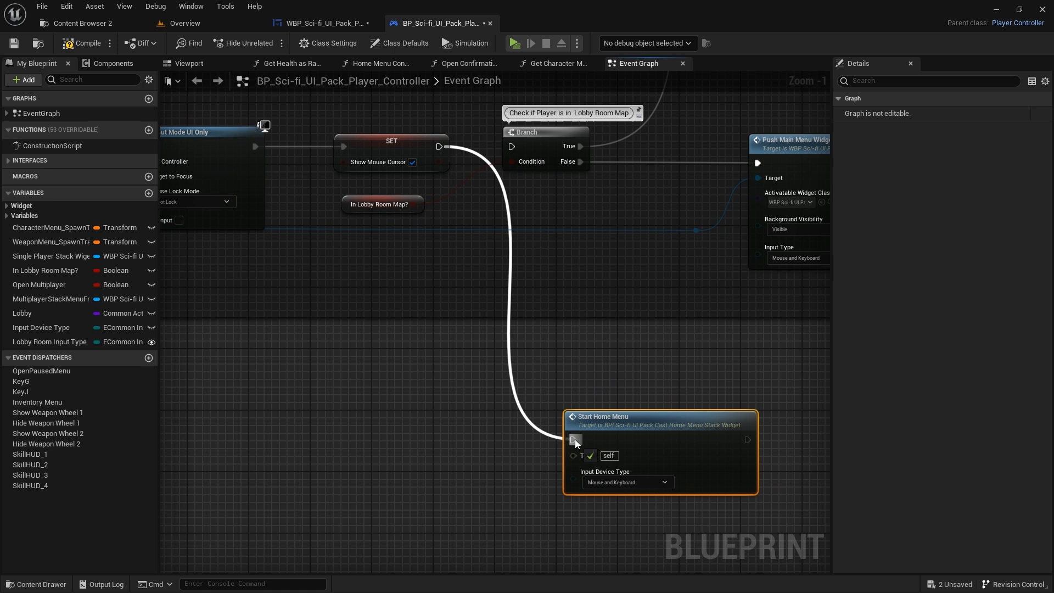
pyautogui.click(573, 352)
pyautogui.click(87, 46)
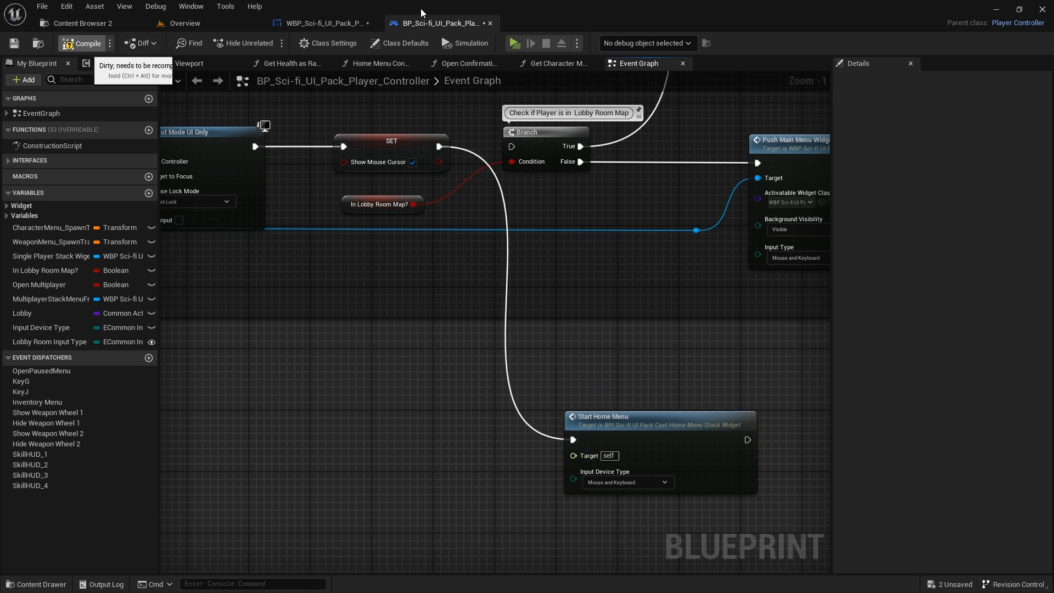
# Step: Preview the game, open the Leaderboard page, switch between Home Country and World to check the first column header, and close the preview
pyautogui.click(514, 43)
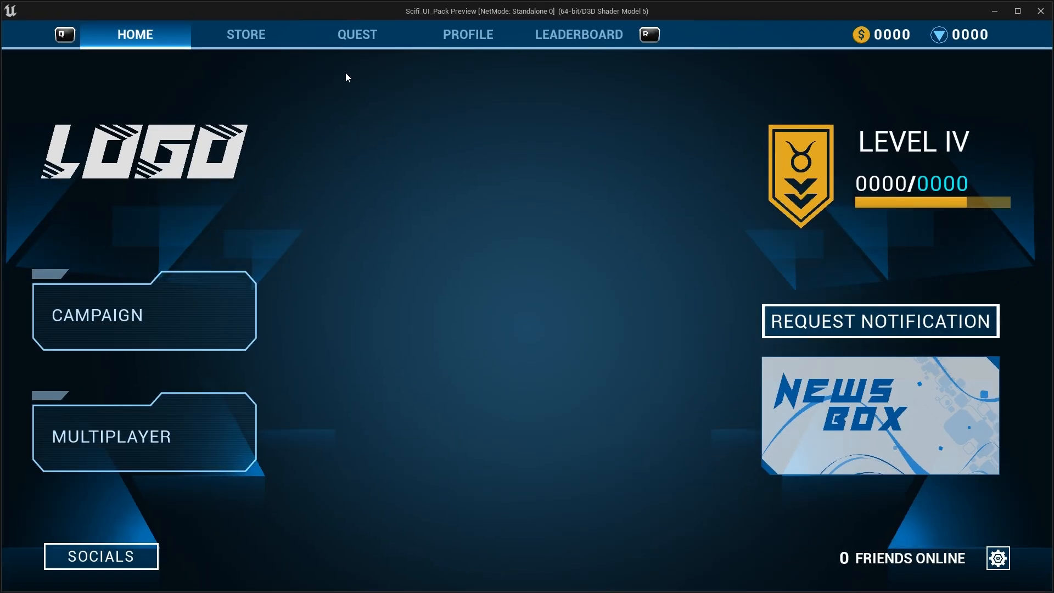
pyautogui.click(540, 34)
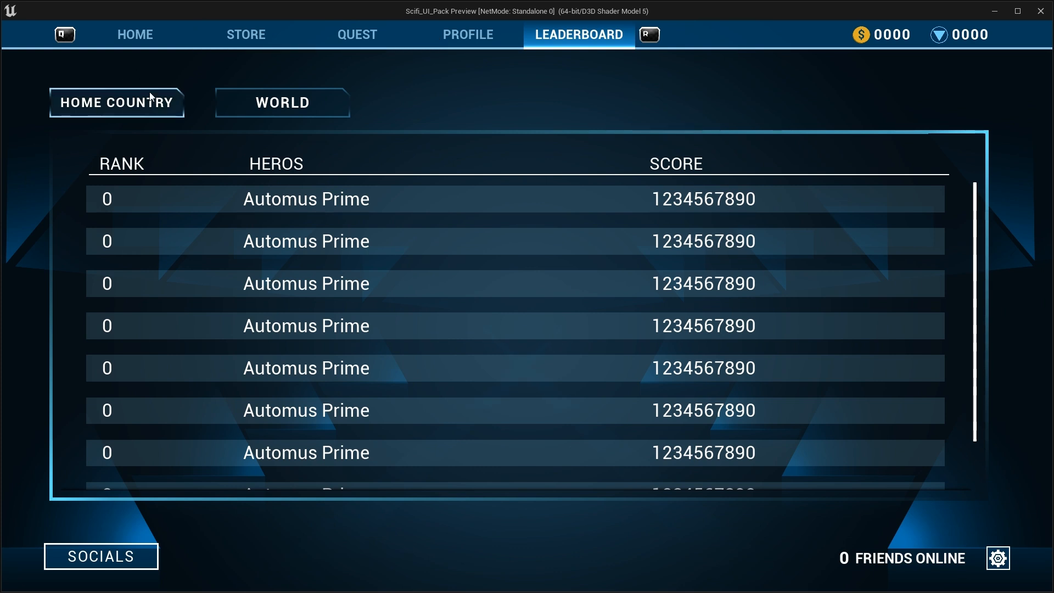
pyautogui.click(137, 103)
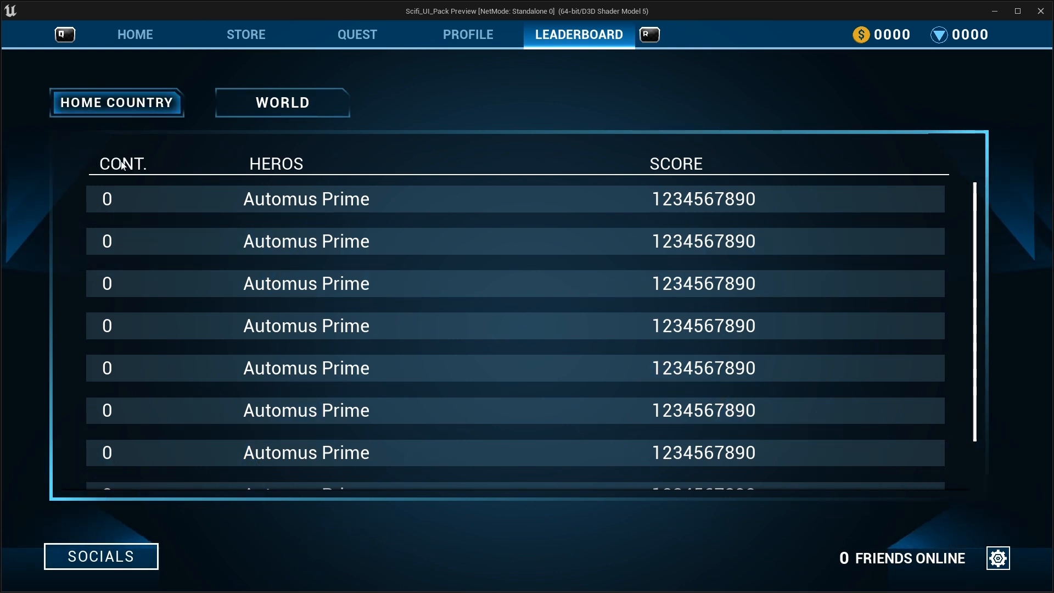
pyautogui.click(287, 104)
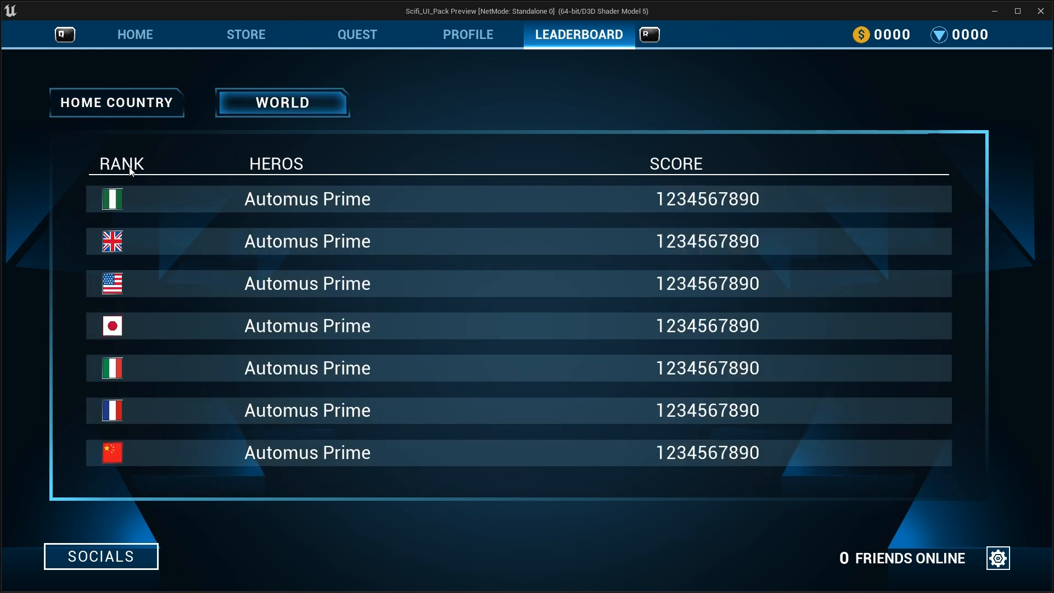
pyautogui.click(104, 103)
pyautogui.click(282, 91)
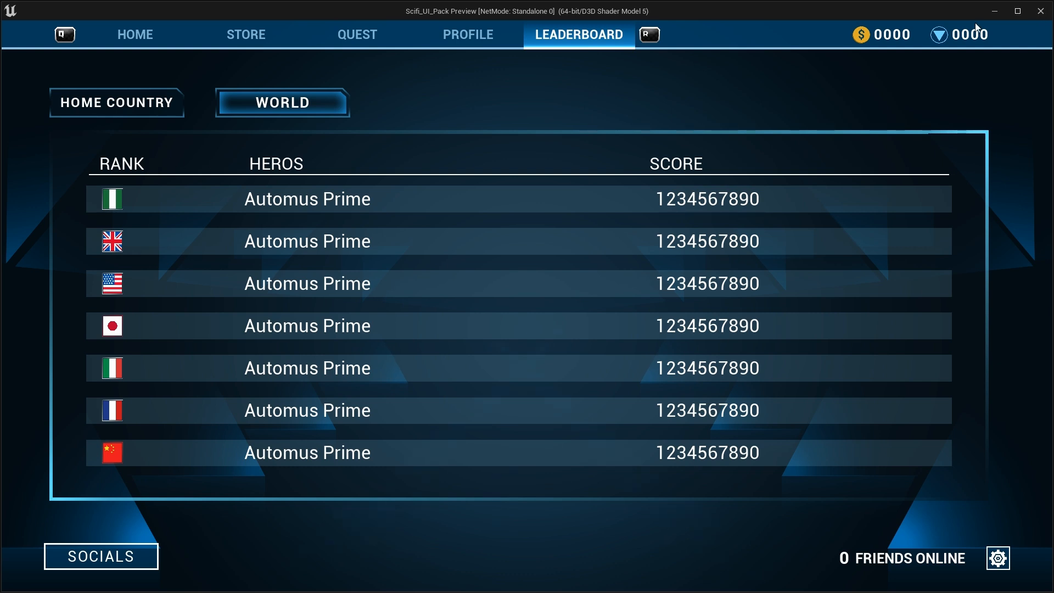
pyautogui.click(98, 92)
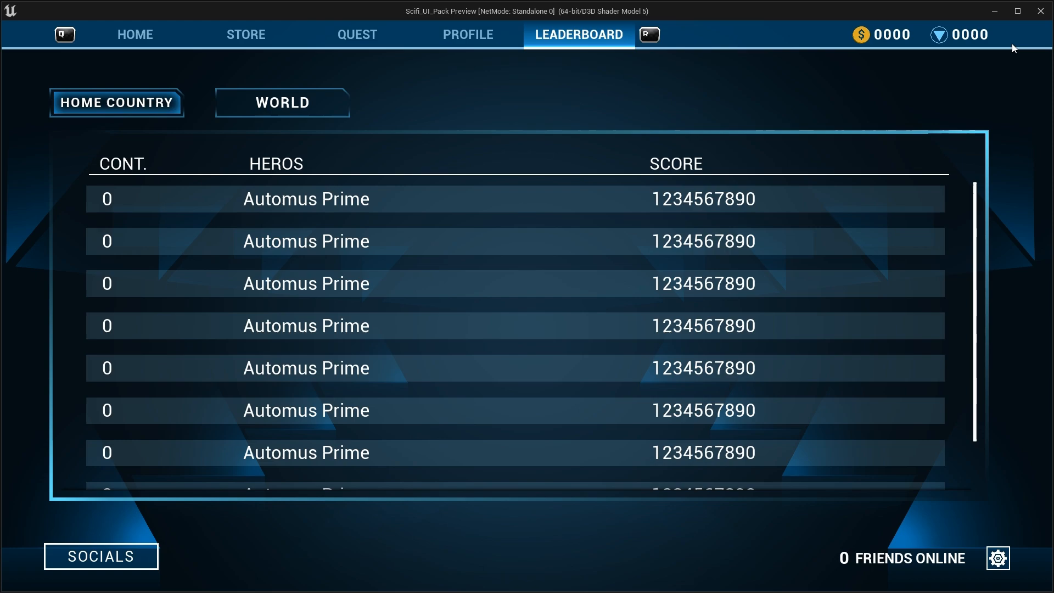
pyautogui.click(1040, 11)
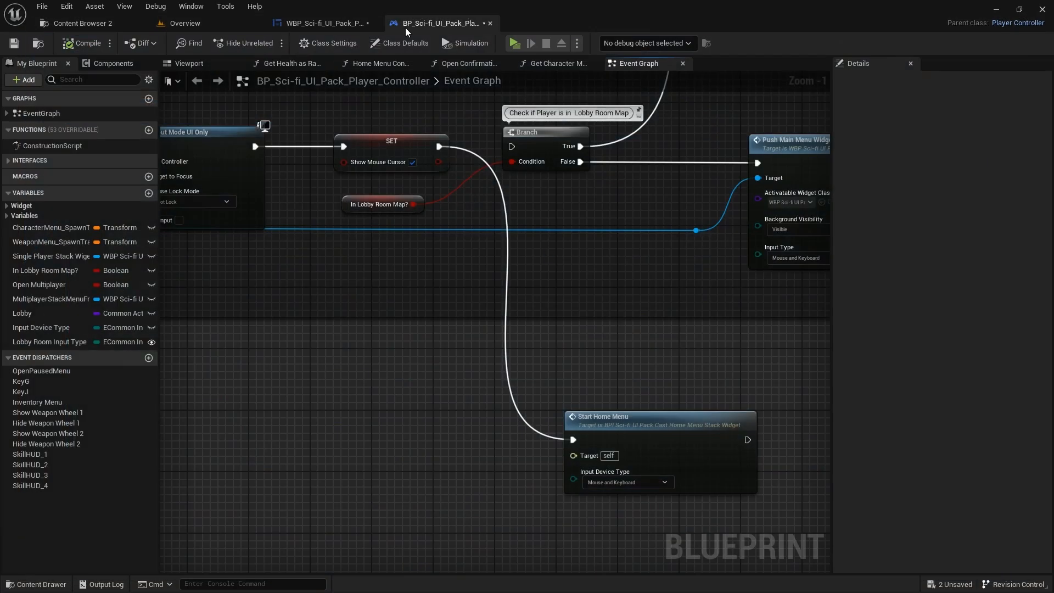
# Step: Compare the SetText nodes of both tab click events in the WBP_Sci-fi_UI_Pack_ParentLeaderboard event graph and save the widget
pyautogui.click(322, 23)
pyautogui.click(1020, 43)
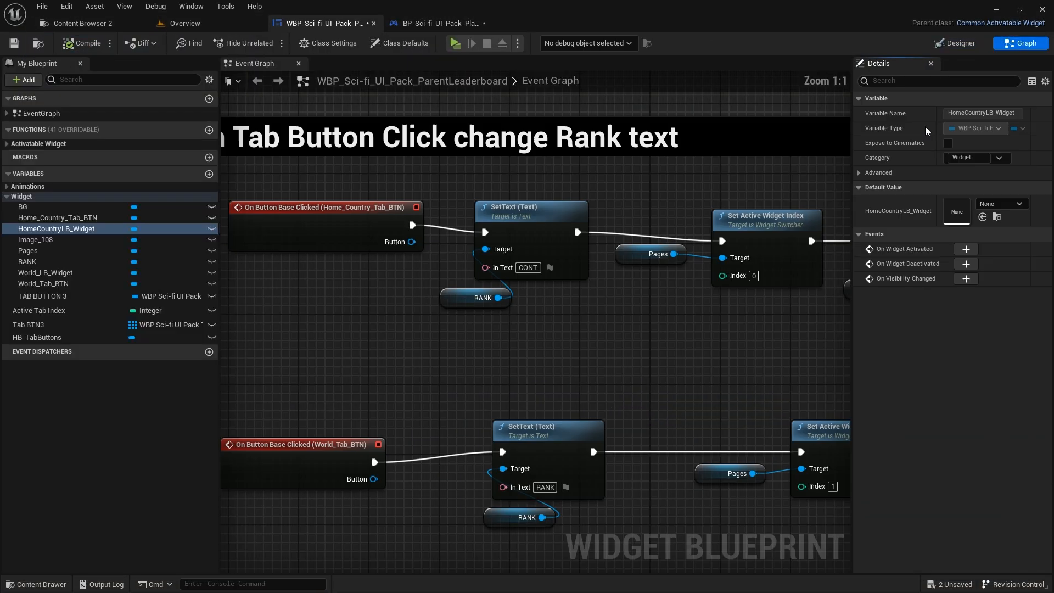
pyautogui.moveTo(426, 240); pyautogui.dragTo(478, 235, button='right')
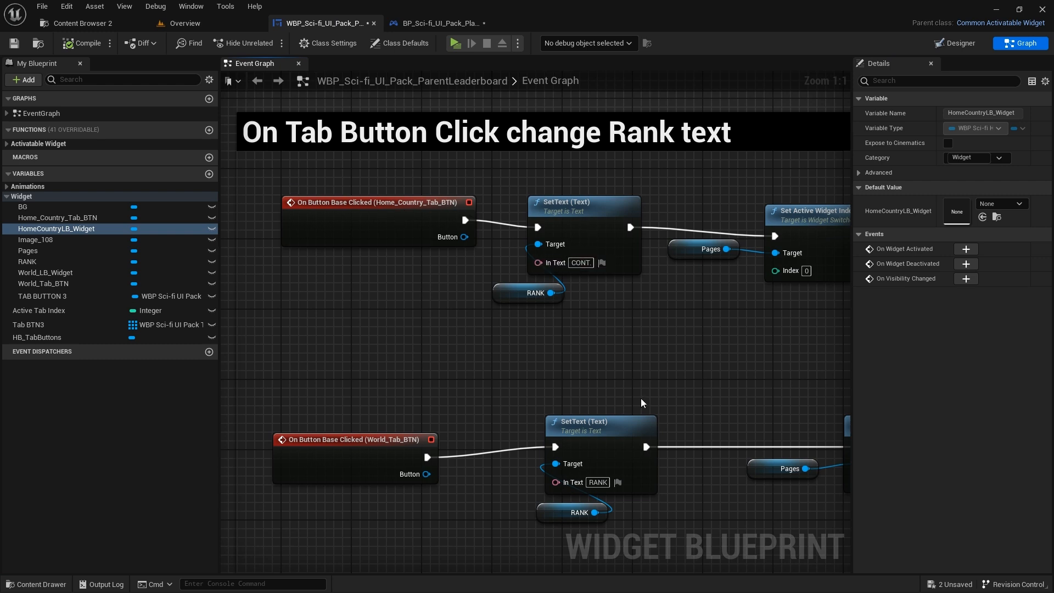
pyautogui.moveTo(629, 381); pyautogui.dragTo(592, 384, button='right')
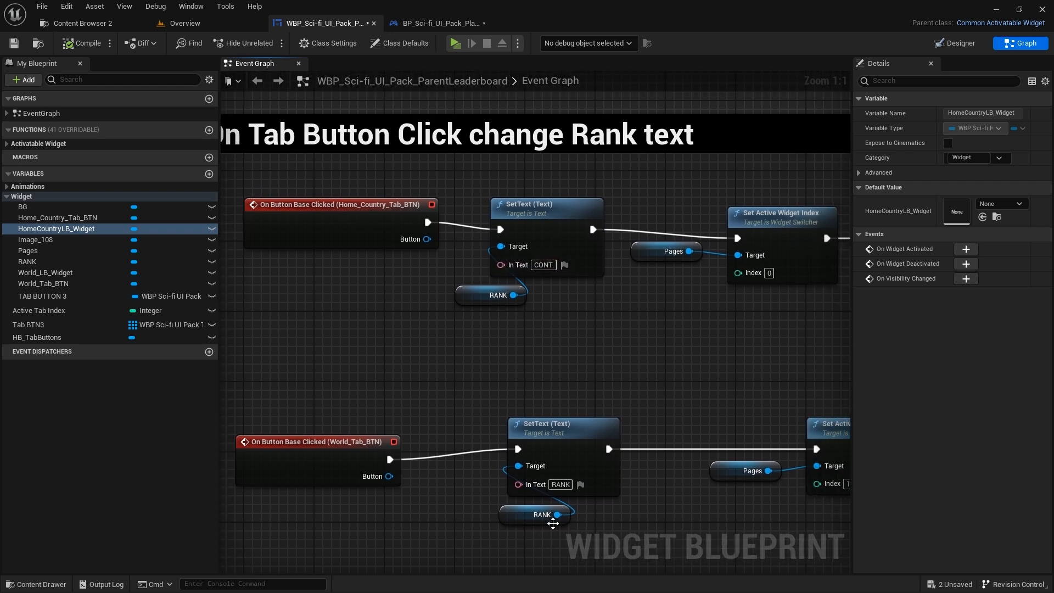
pyautogui.moveTo(617, 529); pyautogui.dragTo(594, 483, button='right')
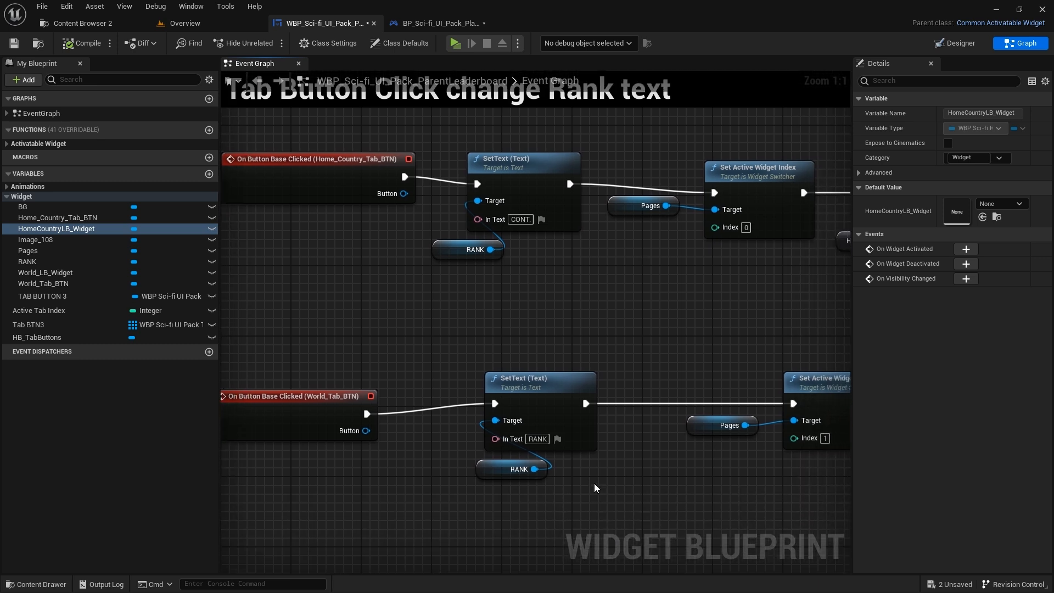
pyautogui.click(14, 48)
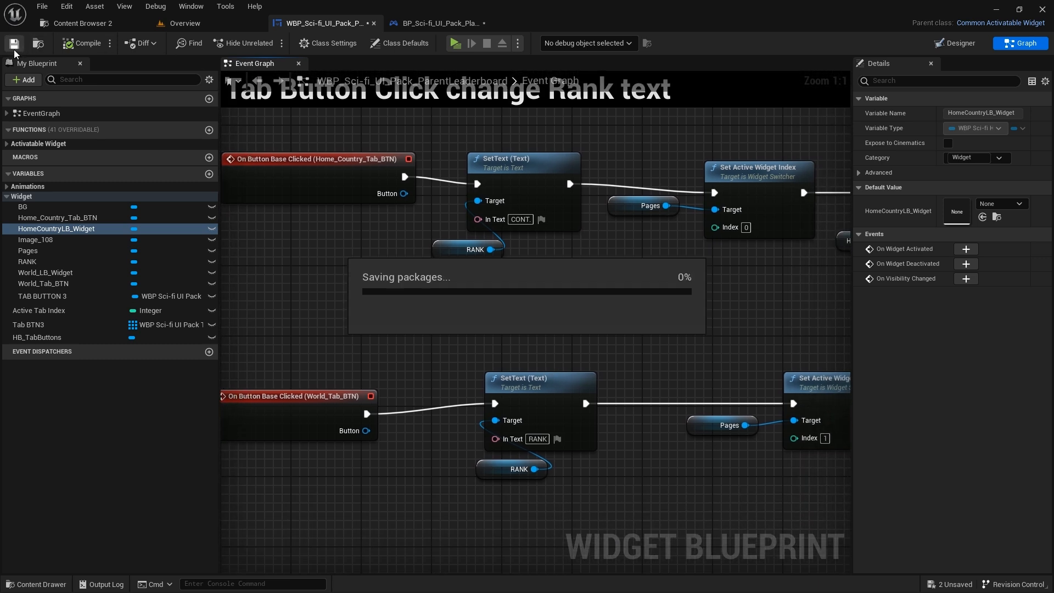
# Step: Set the In Text value of the World tab button's SetText node to FLAG
pyautogui.moveTo(591, 462); pyautogui.dragTo(596, 418, button='right')
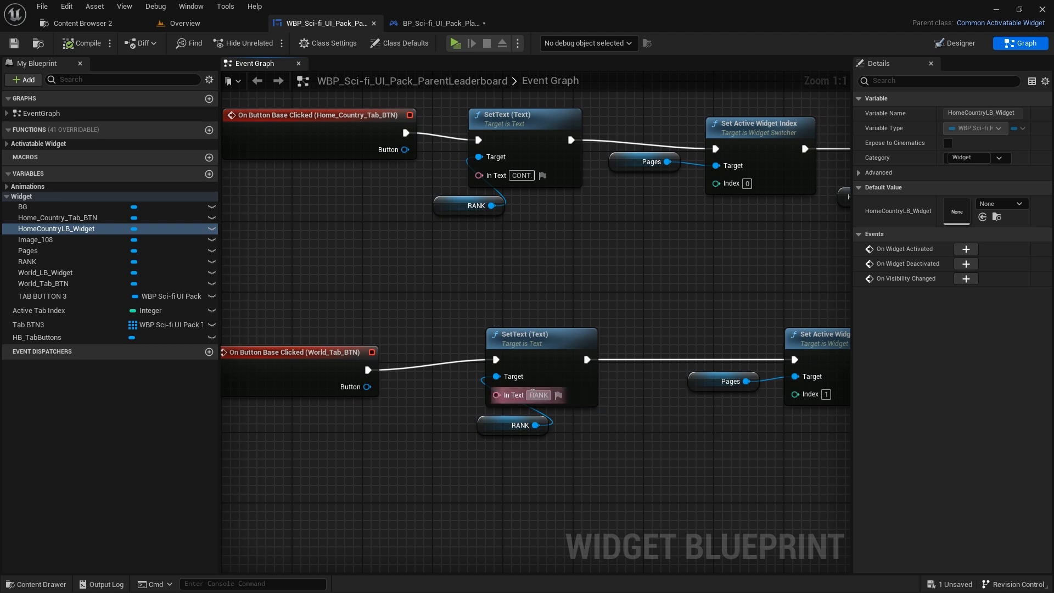
pyautogui.click(533, 393)
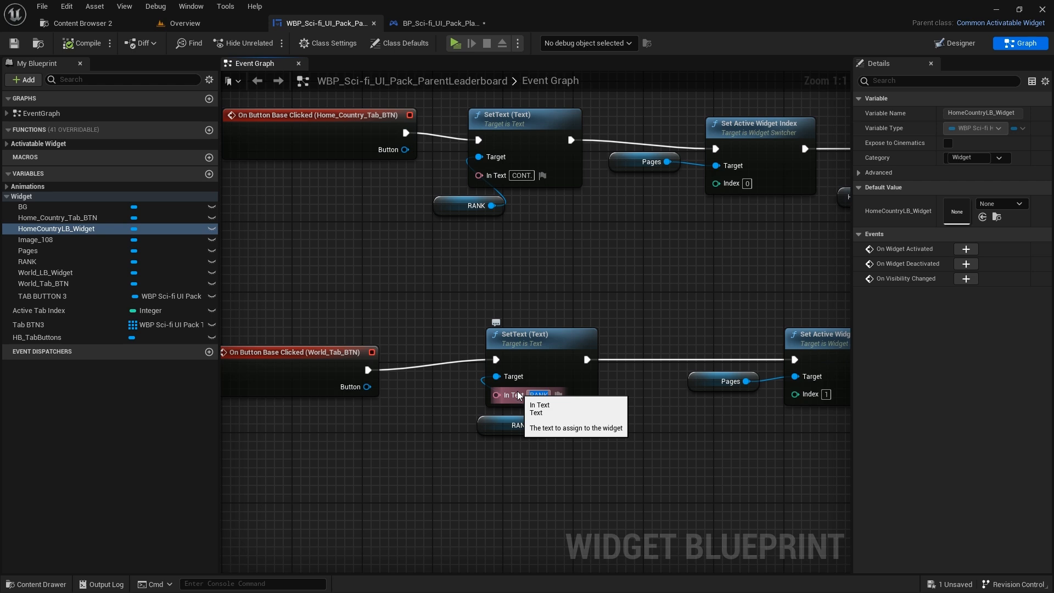
pyautogui.write('Coun')
pyautogui.press('BackSpace')
pyautogui.press('BackSpace')
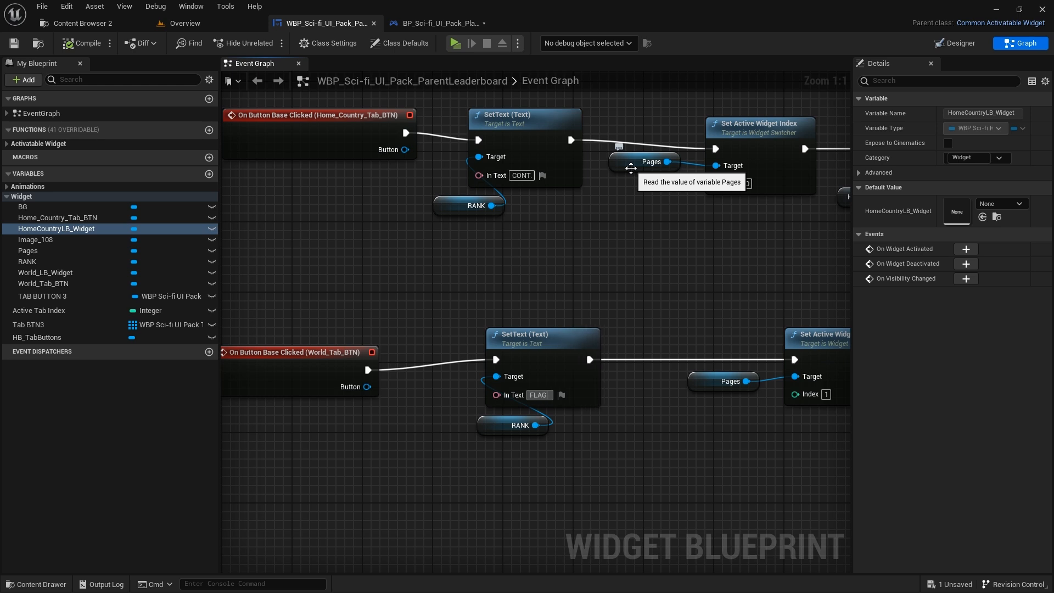
# Step: Set the In Text value of the Home Country tab button's SetText node to "NO."
pyautogui.click(533, 176)
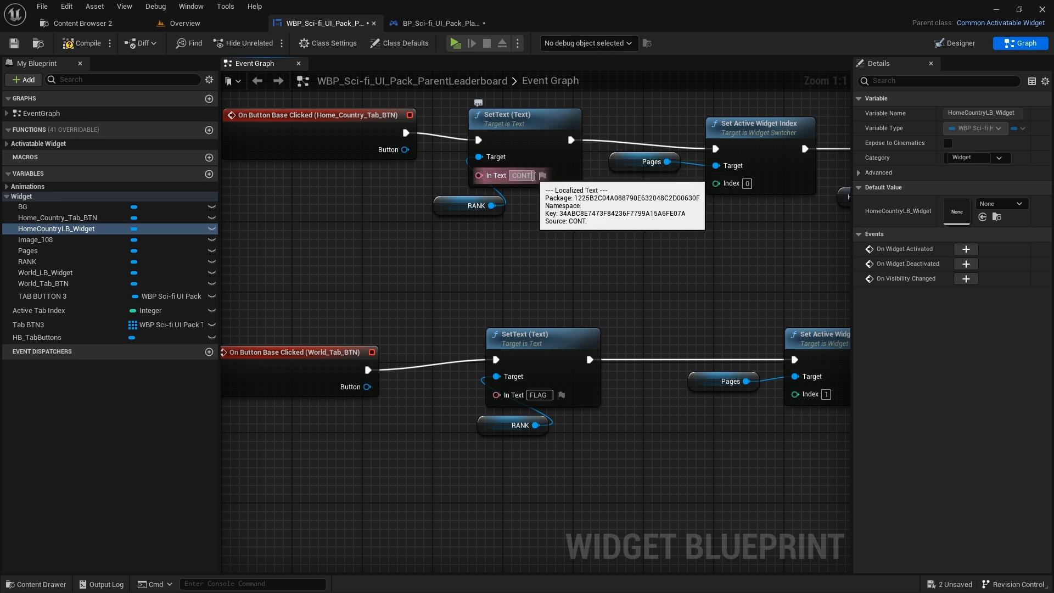
pyautogui.moveTo(534, 177); pyautogui.dragTo(502, 176)
pyautogui.write('NO')
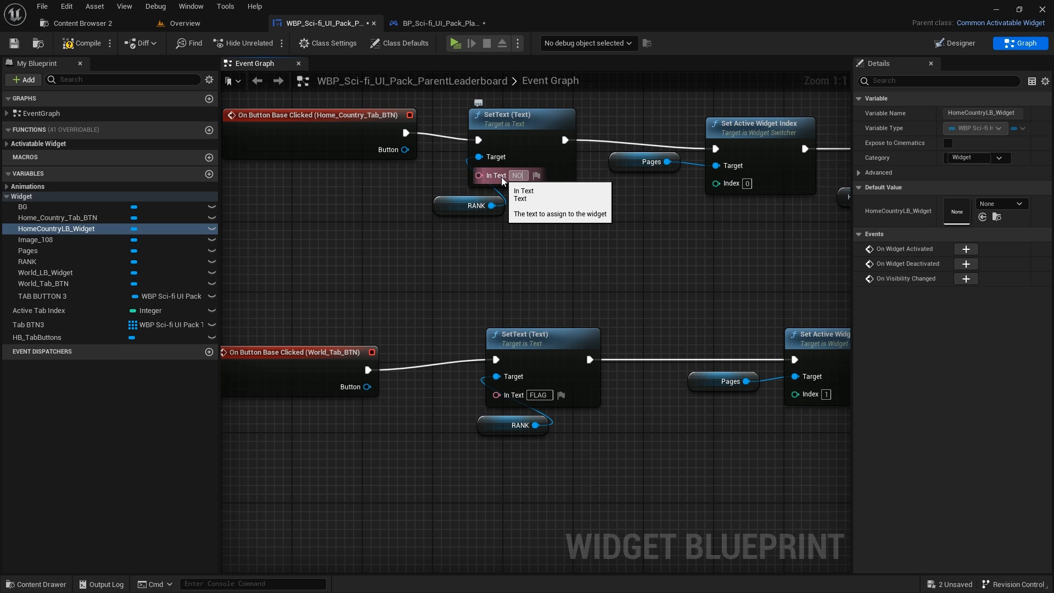
pyautogui.write('.')
pyautogui.press('Return')
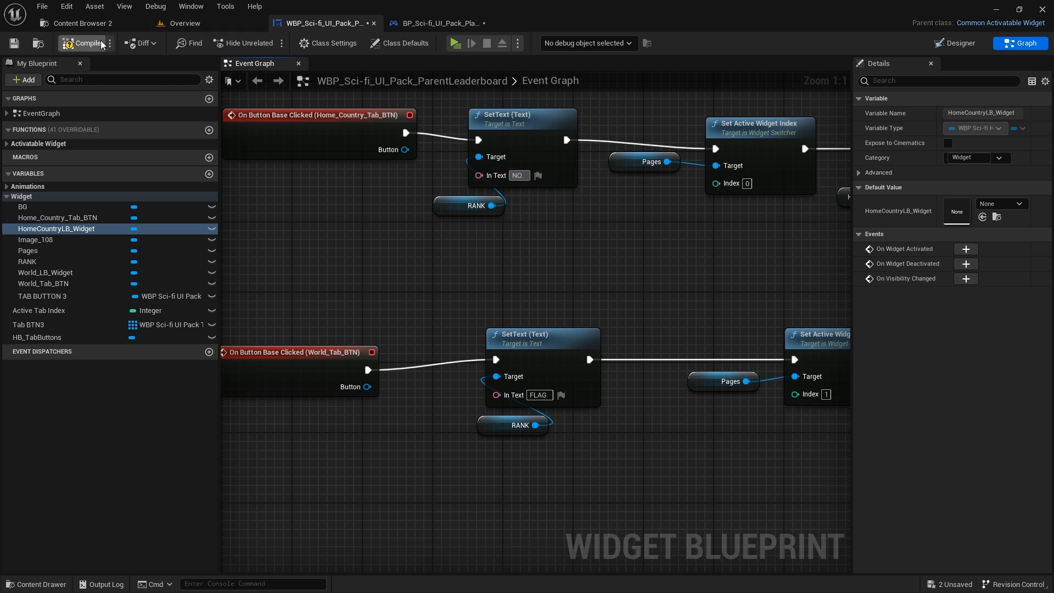
# Step: Compile the leaderboard widget, preview the header text while switching between the Leaderboard's Home Country and World tabs, and close the preview
pyautogui.click(83, 43)
pyautogui.click(455, 42)
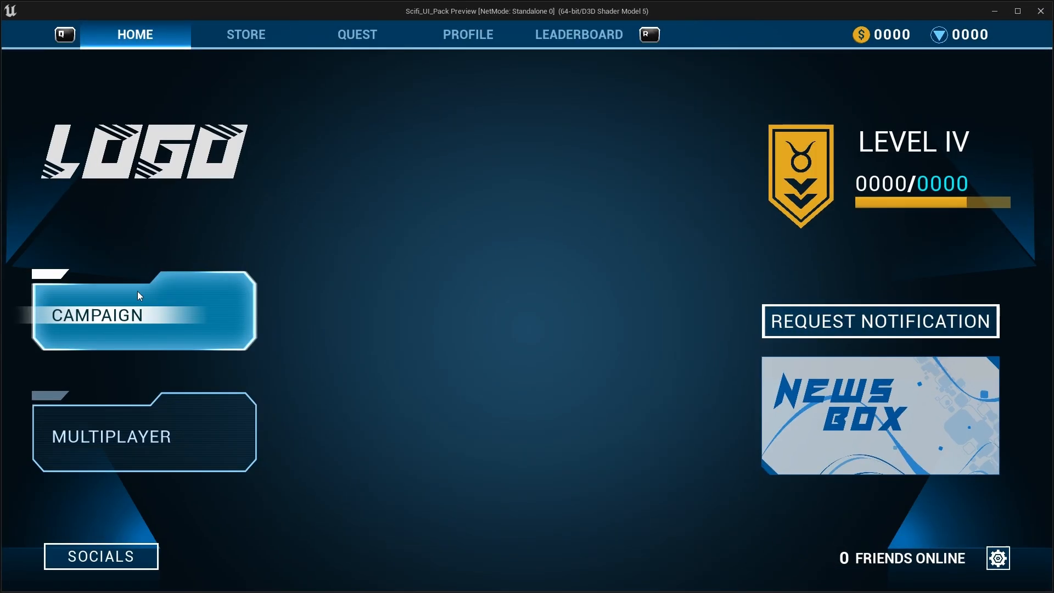
pyautogui.click(573, 33)
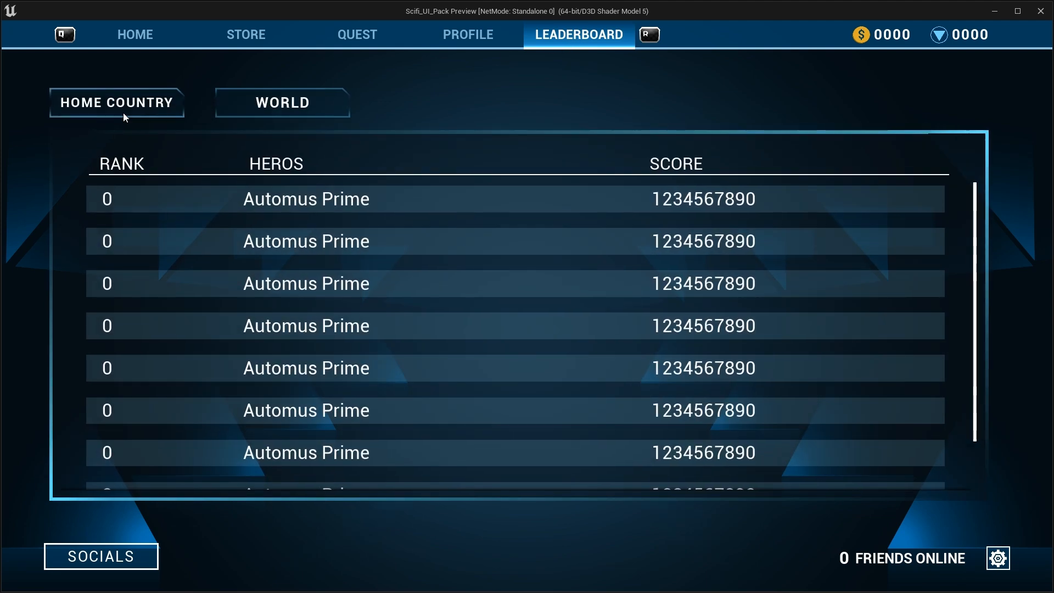
pyautogui.click(103, 111)
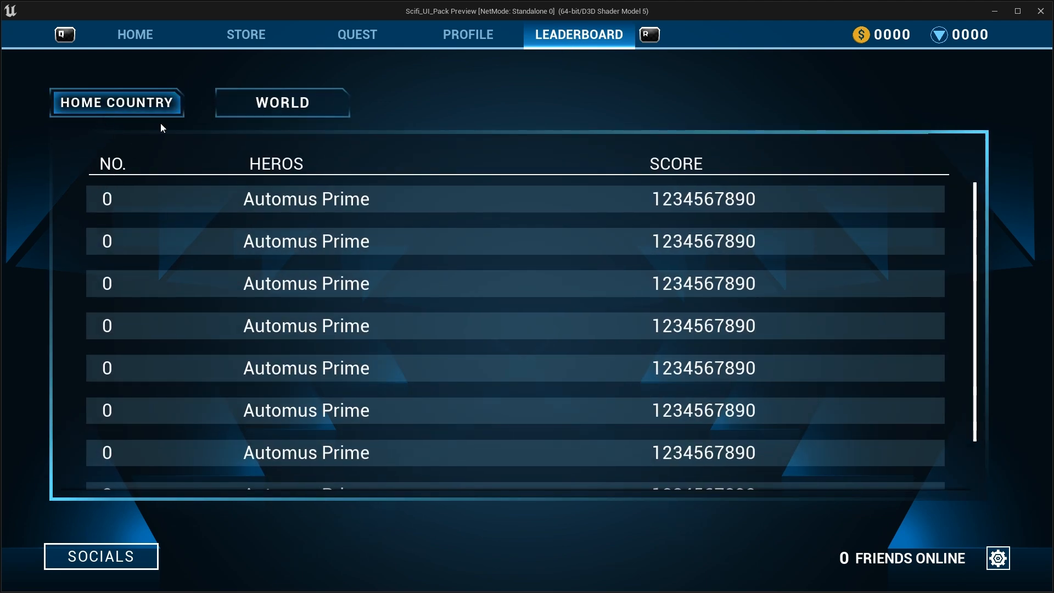
pyautogui.click(307, 102)
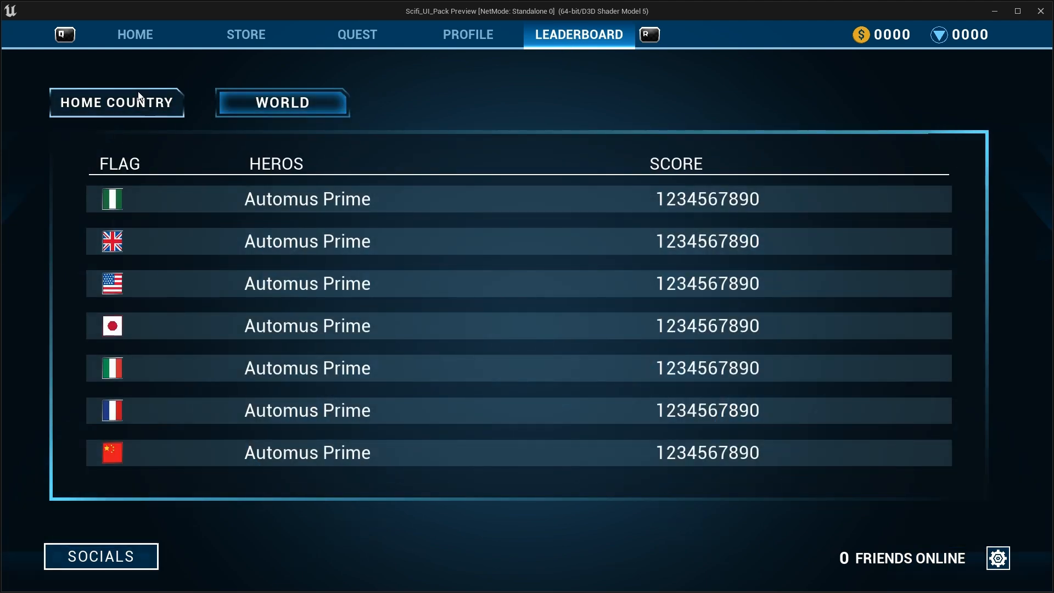
pyautogui.click(118, 104)
pyautogui.click(249, 102)
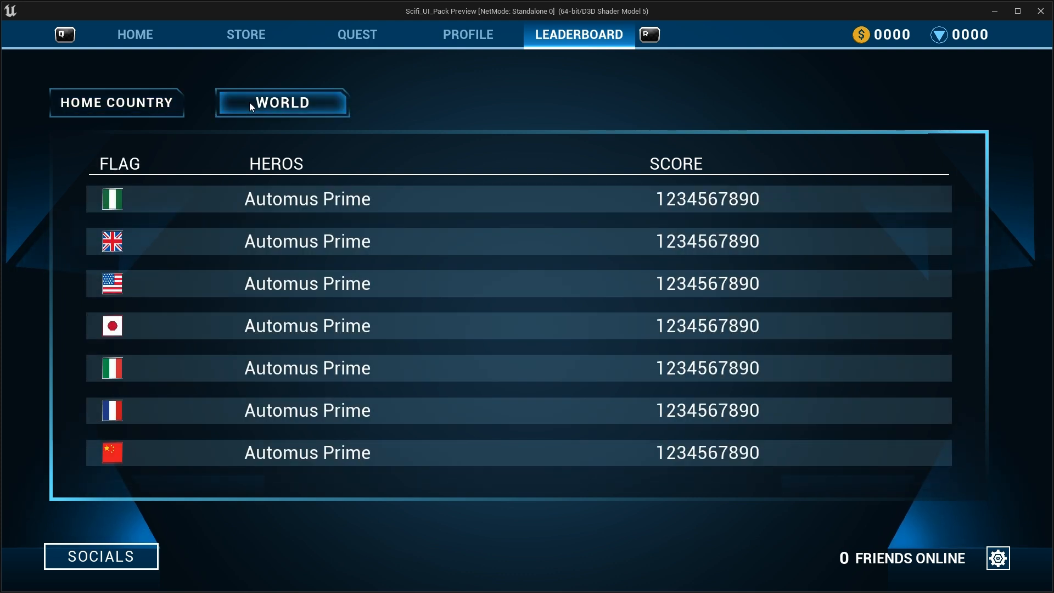
pyautogui.click(1040, 11)
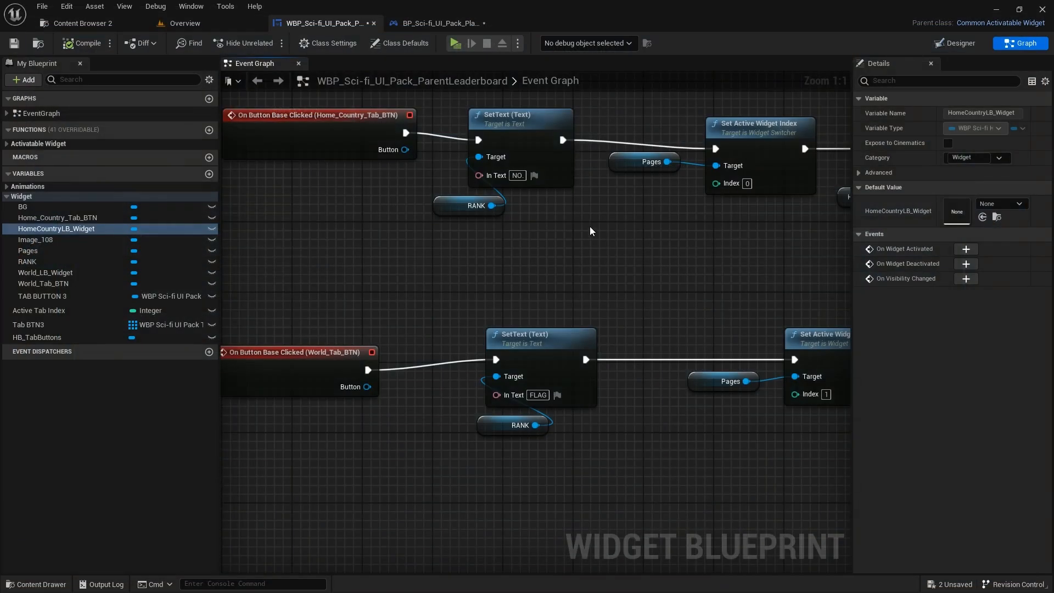
# Step: Undo the text changes on both SetText nodes
pyautogui.hotkey('ctrl', 'z')
pyautogui.hotkey('ctrl', 'z')
pyautogui.hotkey('ctrl', 'z')
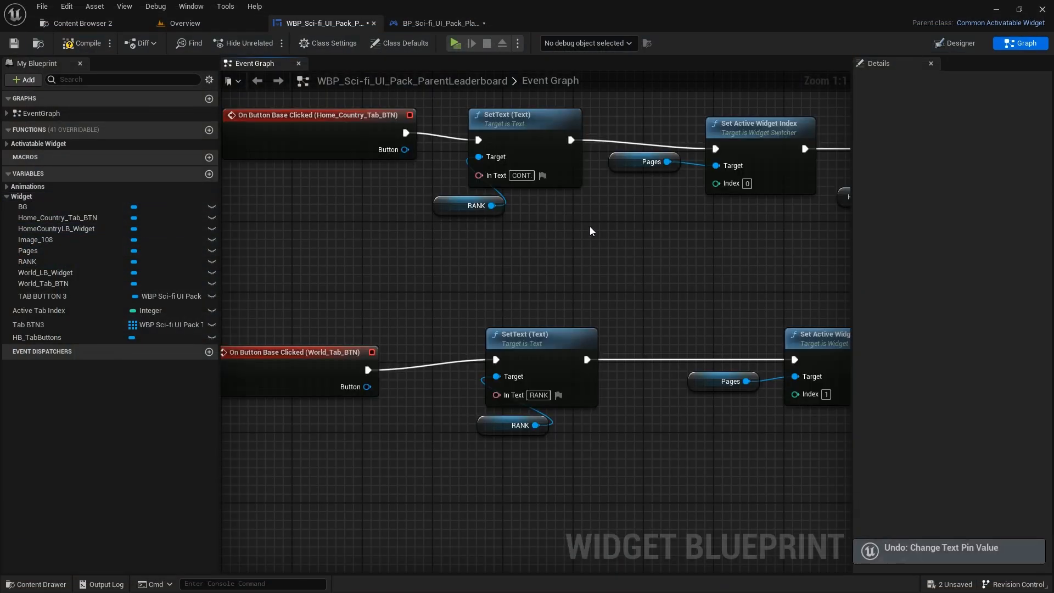
# Step: Examine the Set Active Widget Index and Set Is Active nodes that follow the SetText nodes in both tab click events
pyautogui.moveTo(623, 234); pyautogui.dragTo(454, 263, button='right')
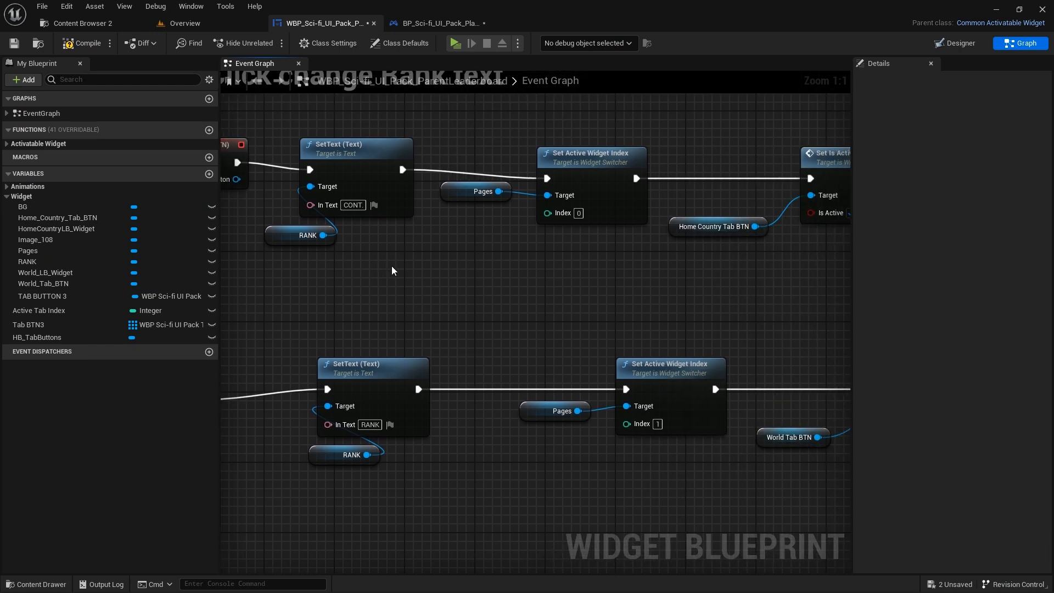
pyautogui.moveTo(517, 263); pyautogui.dragTo(483, 269, button='right')
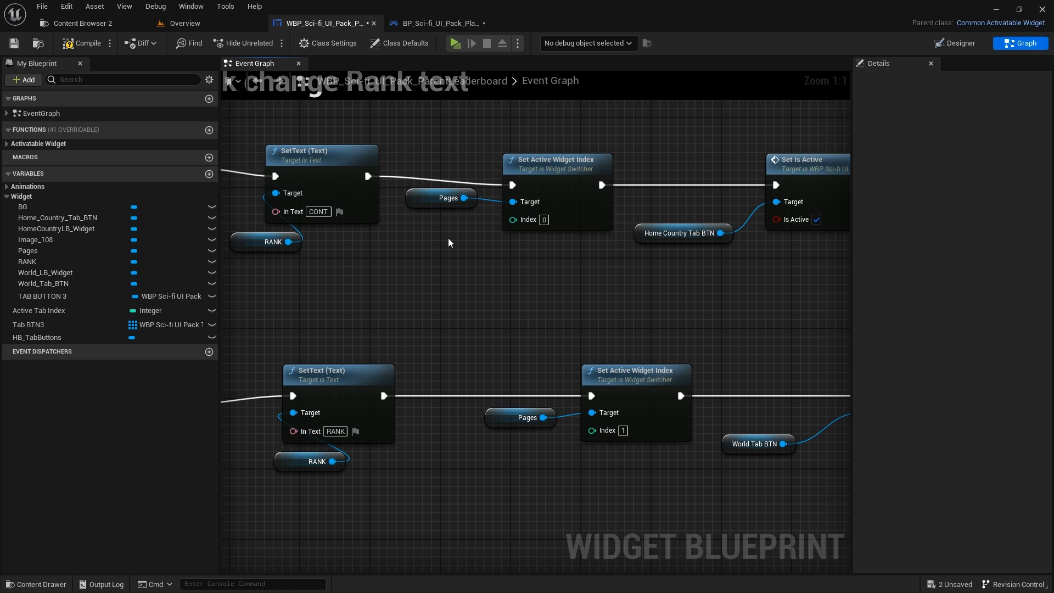
pyautogui.rightClick(458, 232)
pyautogui.moveTo(453, 234); pyautogui.dragTo(416, 243, button='right')
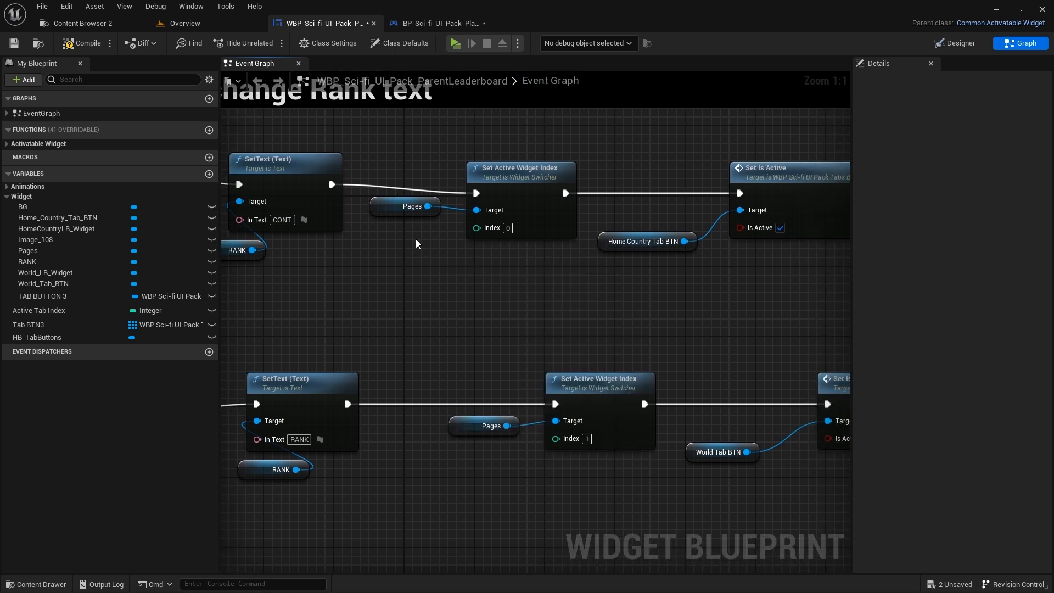
pyautogui.moveTo(497, 174); pyautogui.dragTo(458, 180, button='right')
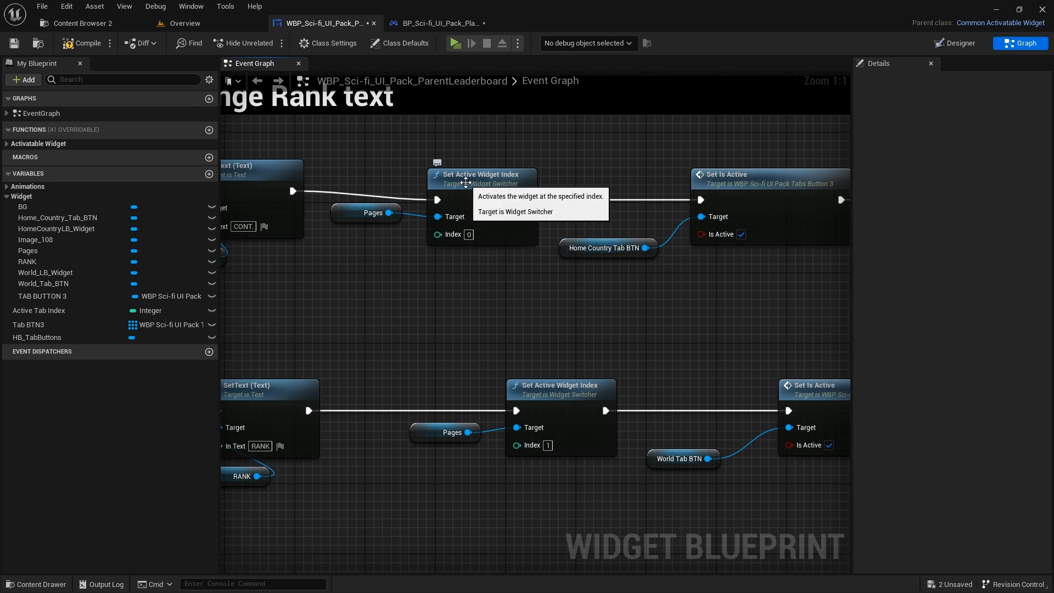
pyautogui.moveTo(562, 334); pyautogui.dragTo(527, 301, button='right')
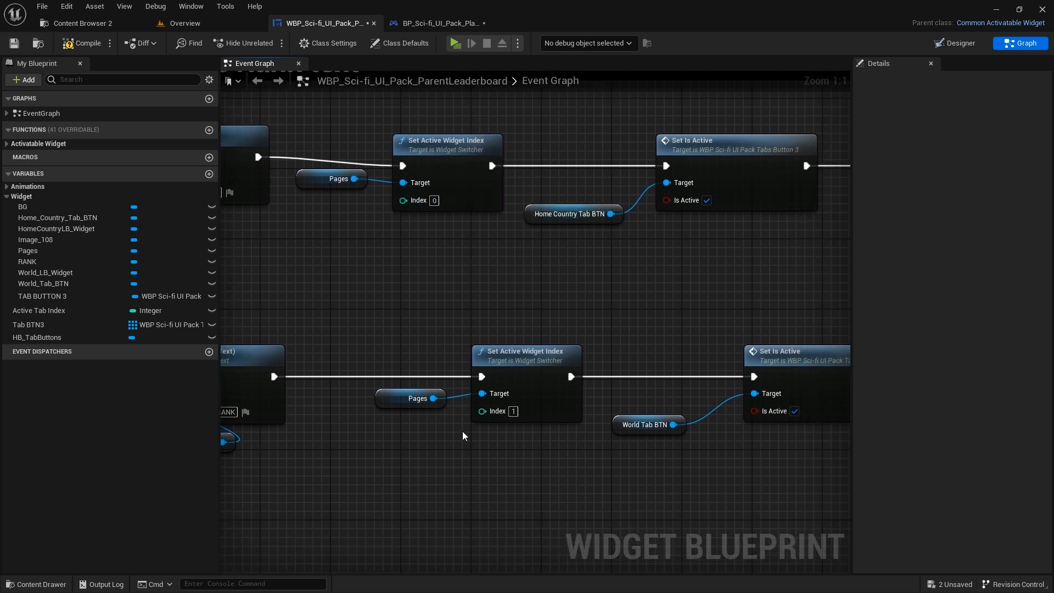
pyautogui.moveTo(722, 315); pyautogui.dragTo(530, 338, button='right')
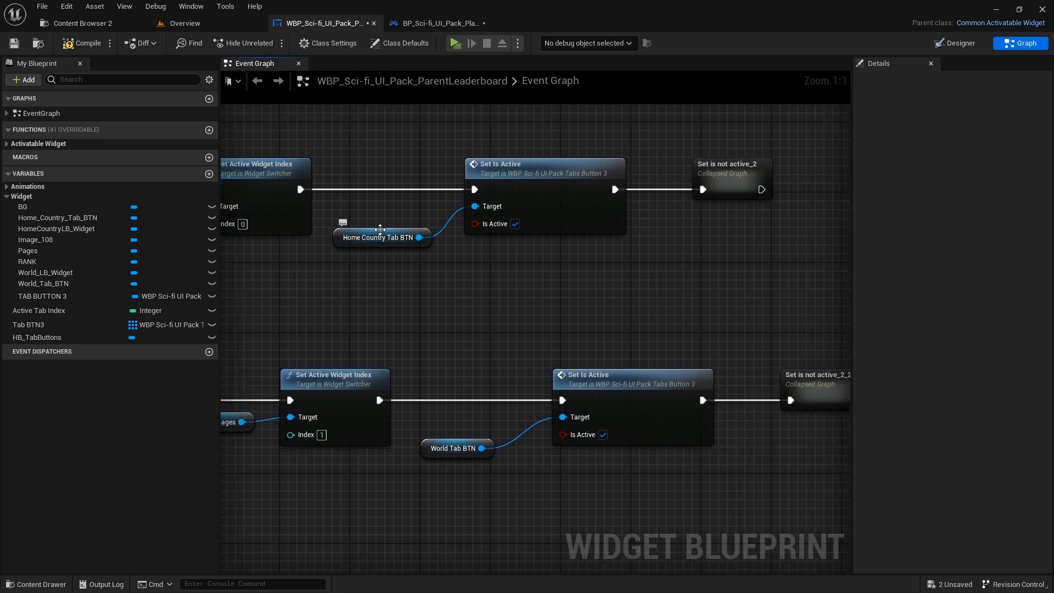
# Step: Compare the Home Country and World tab buttons in the designer with the Set Is Active nodes in the event graph
pyautogui.click(955, 43)
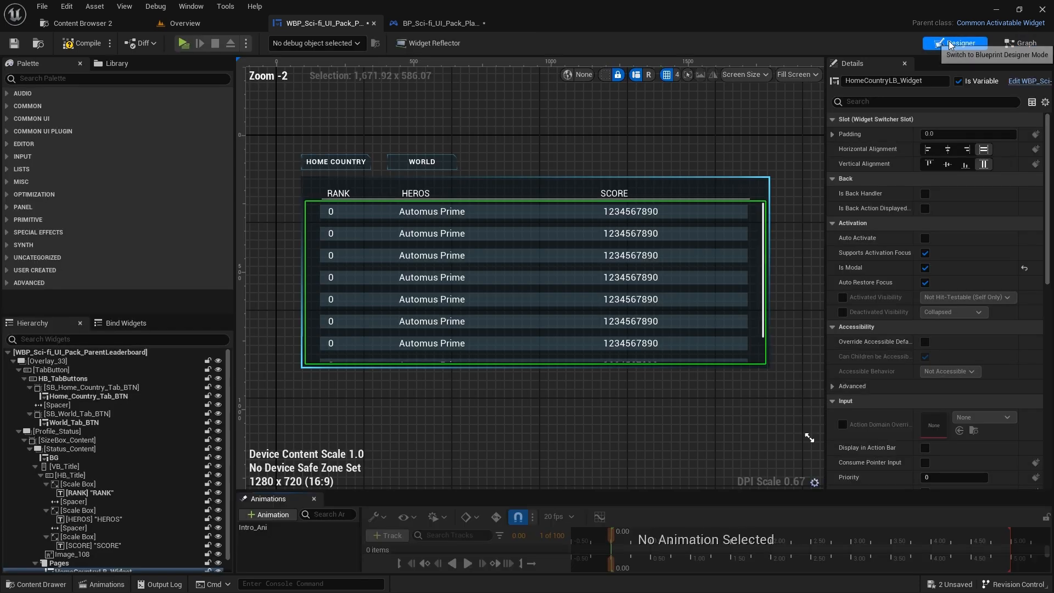
pyautogui.moveTo(332, 160); pyautogui.dragTo(341, 167, button='right')
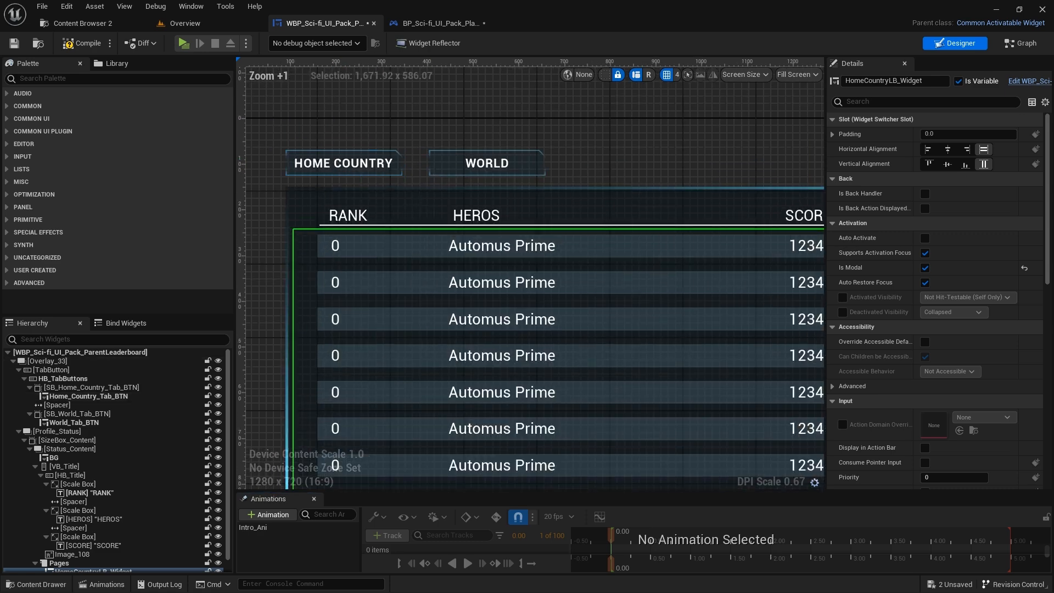
pyautogui.click(1024, 44)
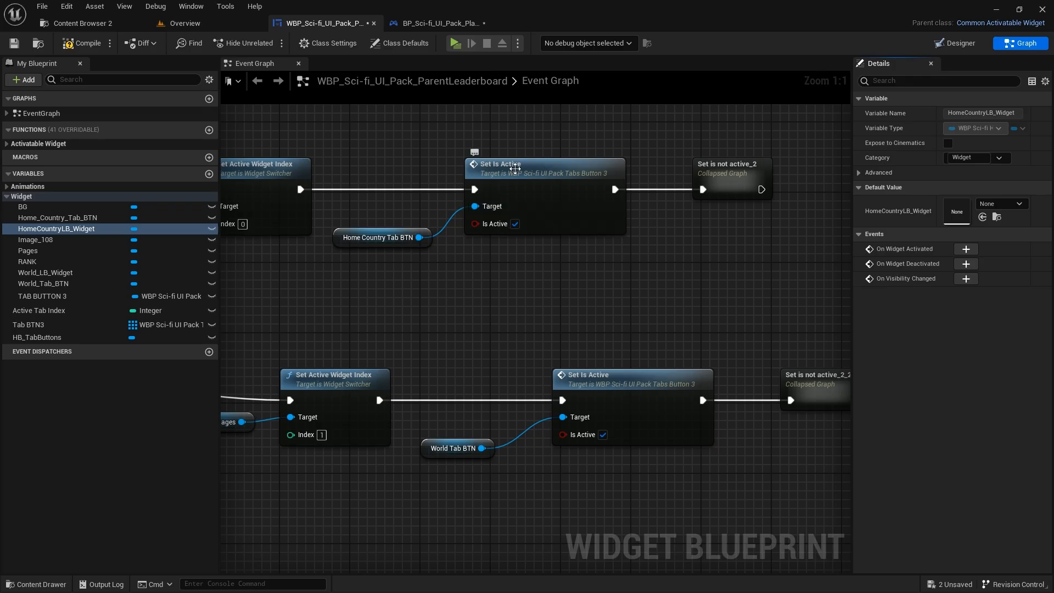
pyautogui.click(492, 172)
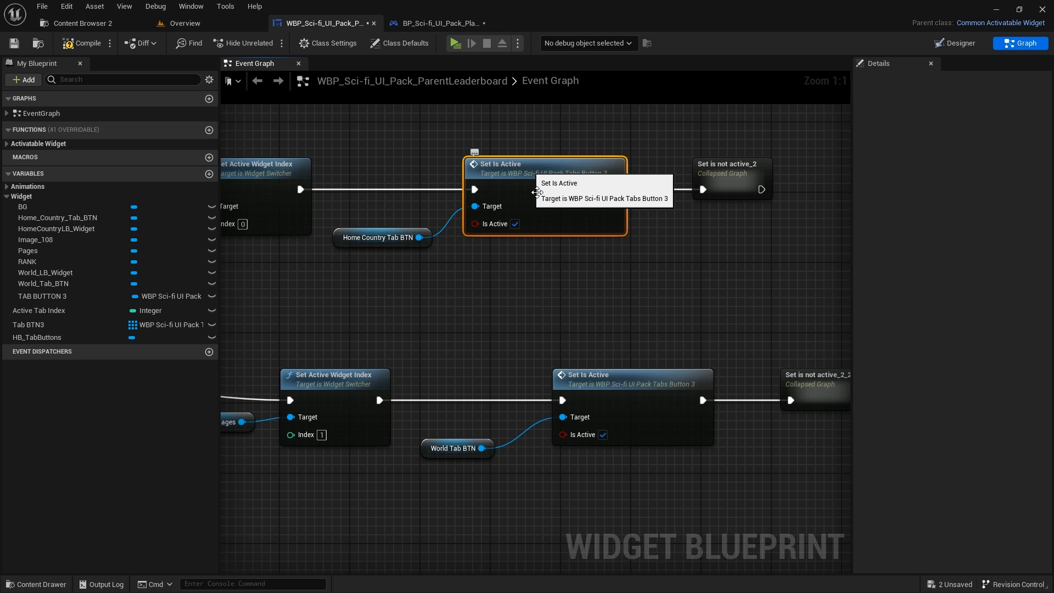
pyautogui.moveTo(620, 330); pyautogui.dragTo(493, 338, button='right')
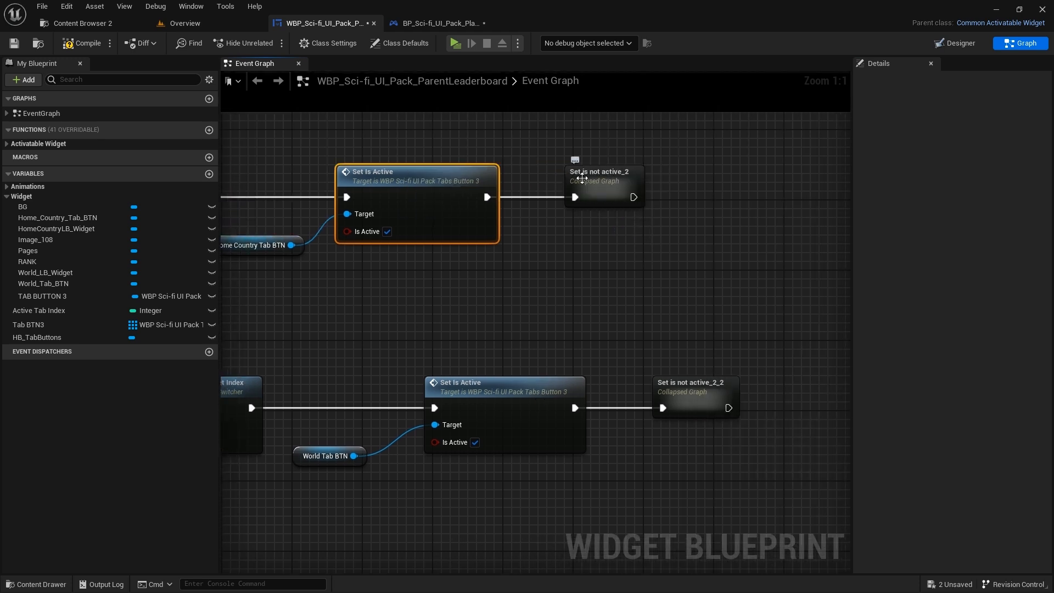
pyautogui.click(958, 43)
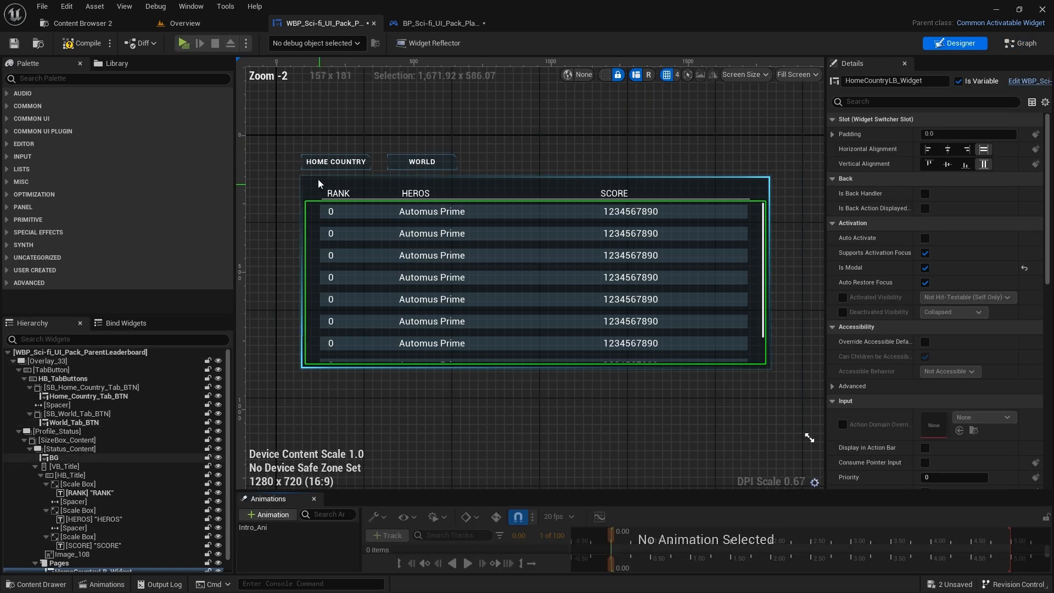
pyautogui.scroll(4, 351, 170)
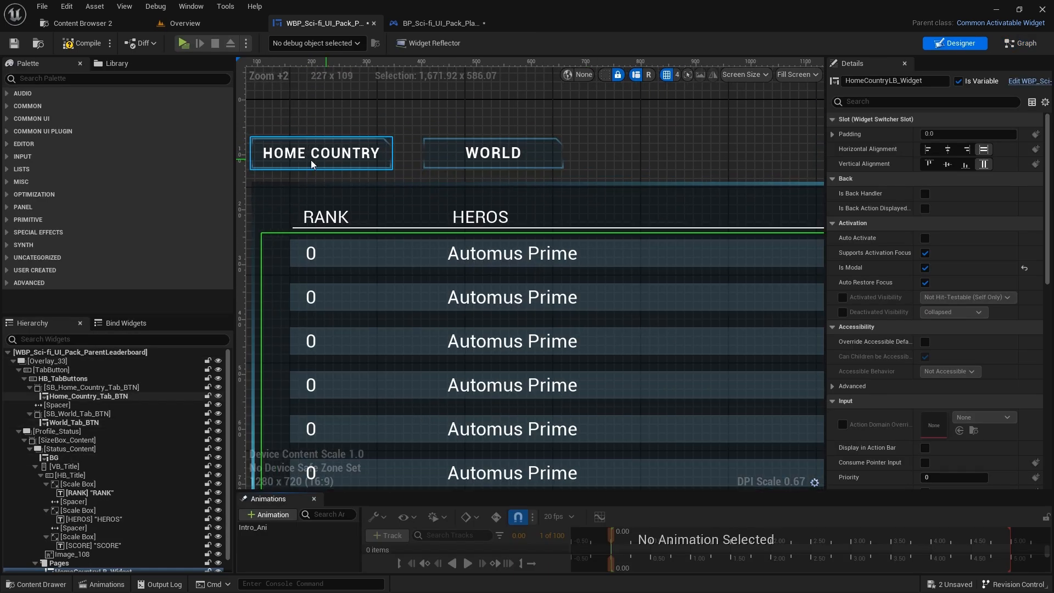
pyautogui.moveTo(323, 149); pyautogui.dragTo(328, 151, button='right')
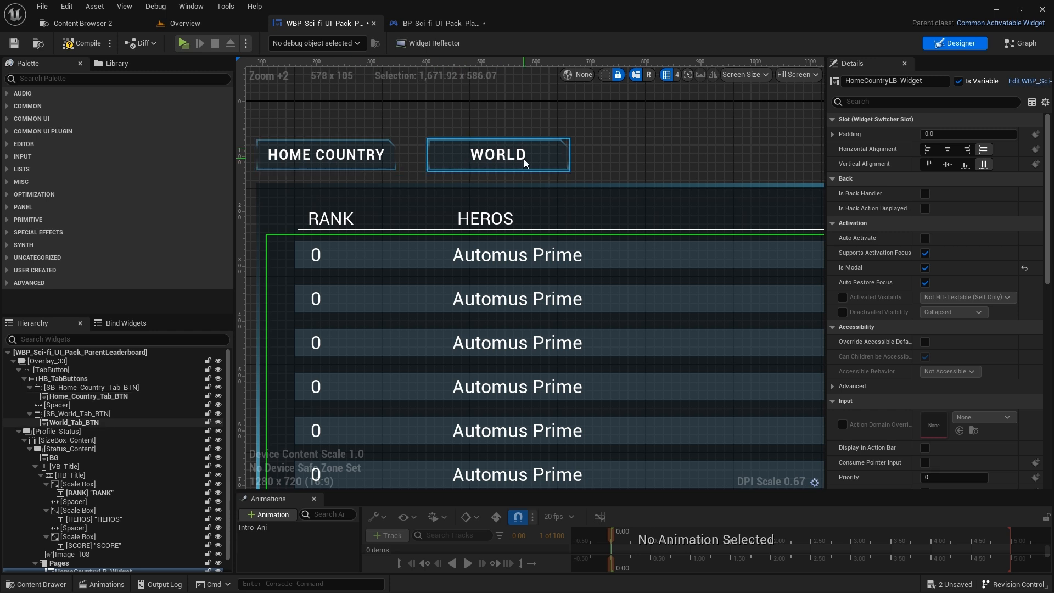
pyautogui.click(1021, 43)
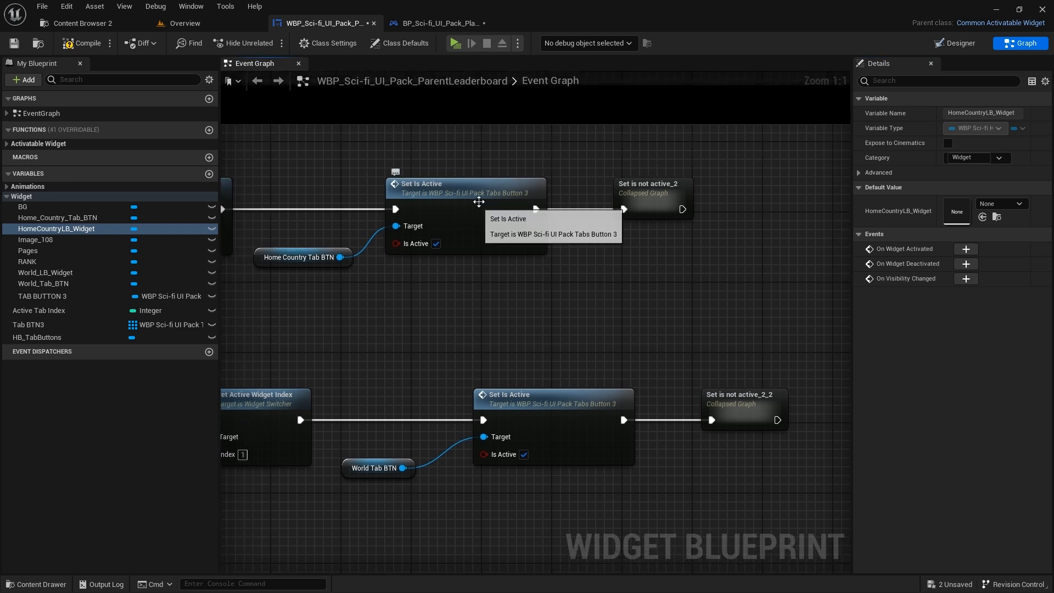
# Step: Examine the Set is not active collapsed graphs ending both tab click events, opening the World tab's one, and return to the event graph
pyautogui.click(646, 196)
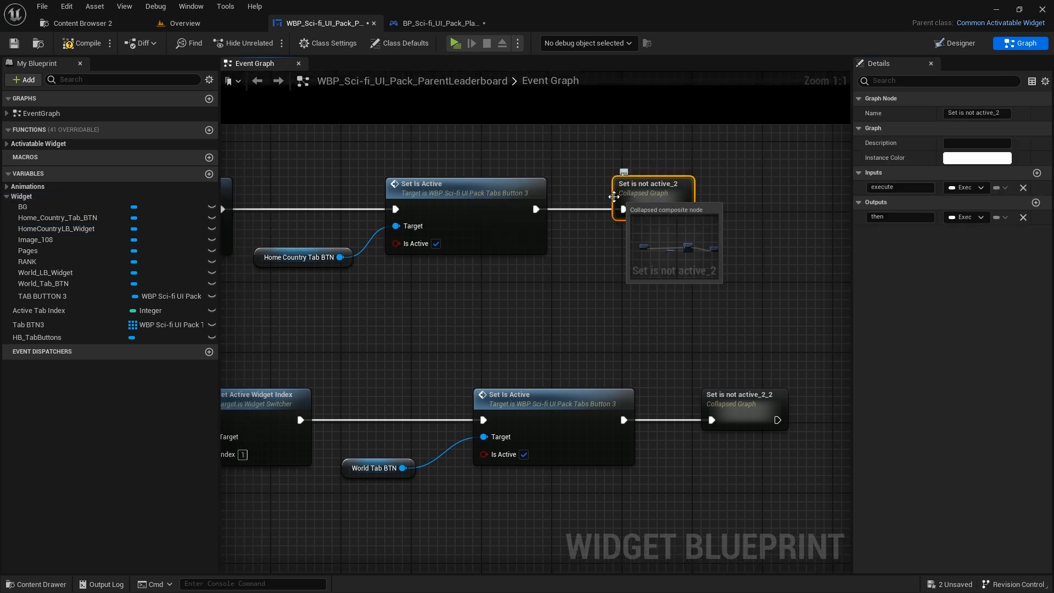
pyautogui.moveTo(384, 417); pyautogui.dragTo(406, 337, button='right')
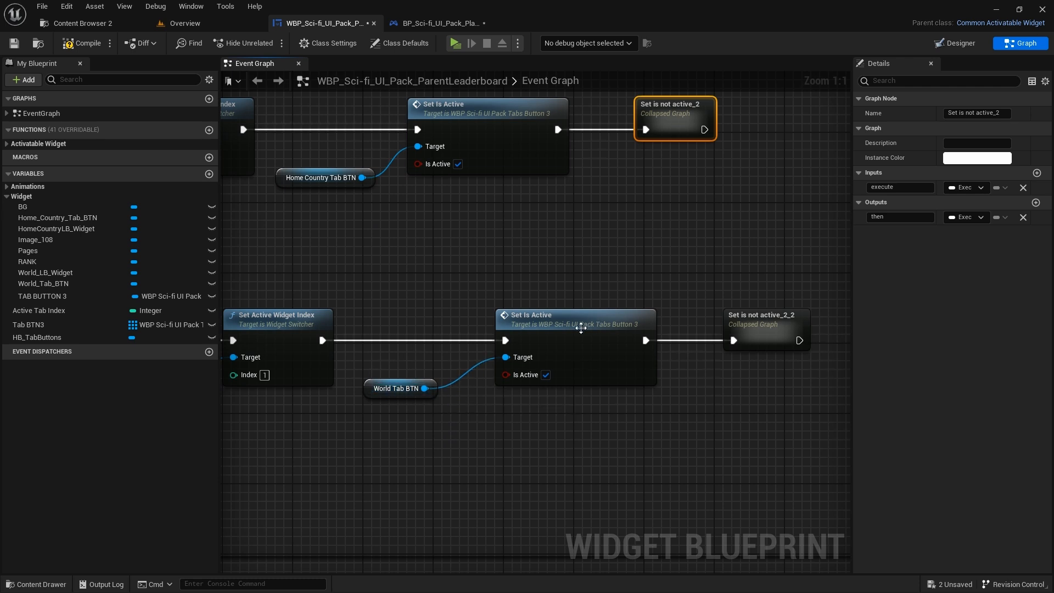
pyautogui.moveTo(616, 313); pyautogui.dragTo(505, 314, button='right')
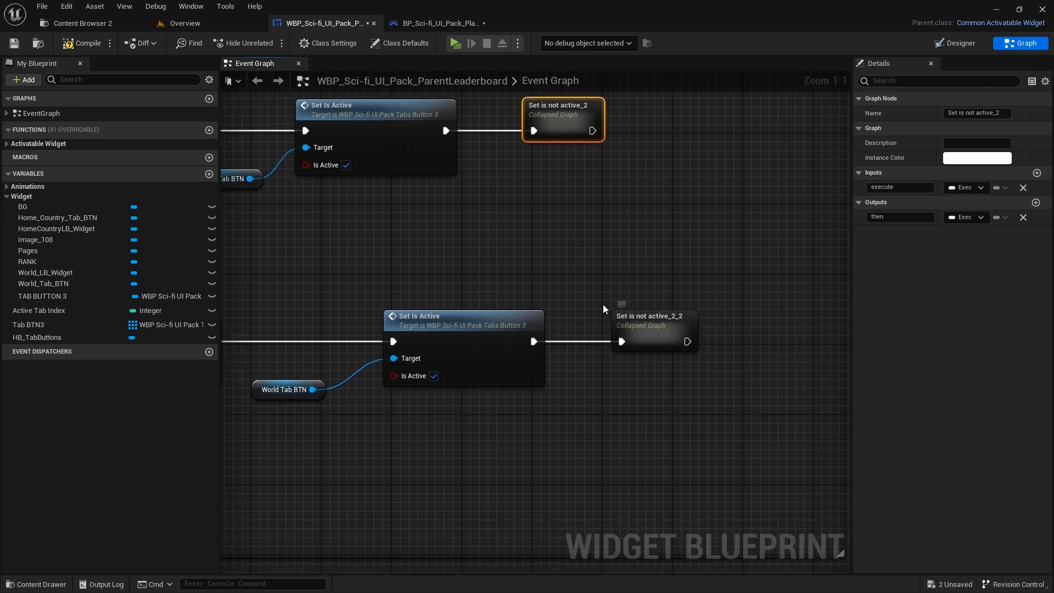
pyautogui.moveTo(642, 323)
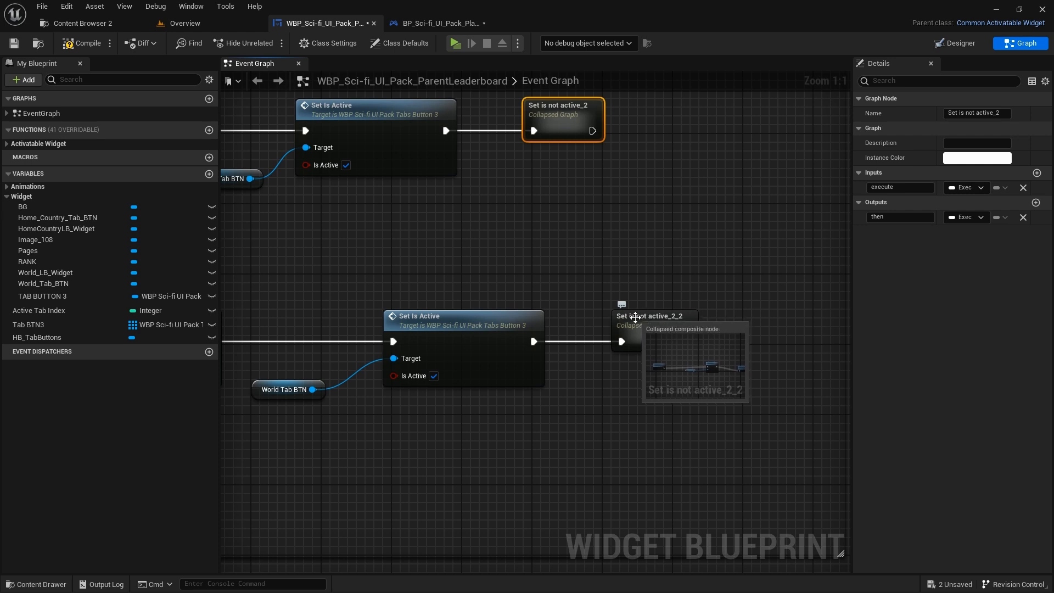
pyautogui.doubleClick(648, 324)
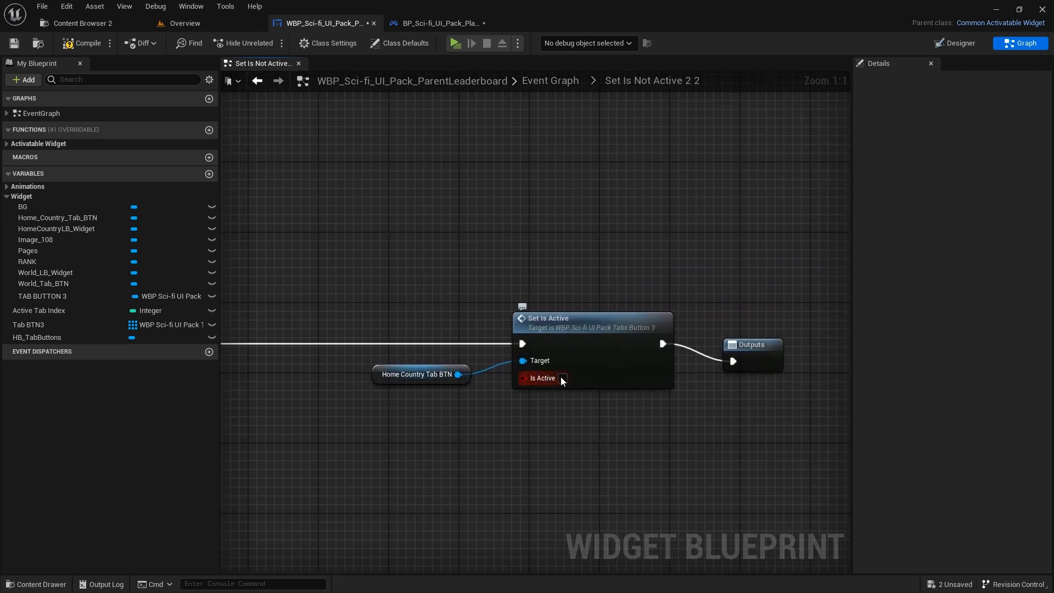
pyautogui.doubleClick(621, 227)
pyautogui.scroll(-7, 610, 182)
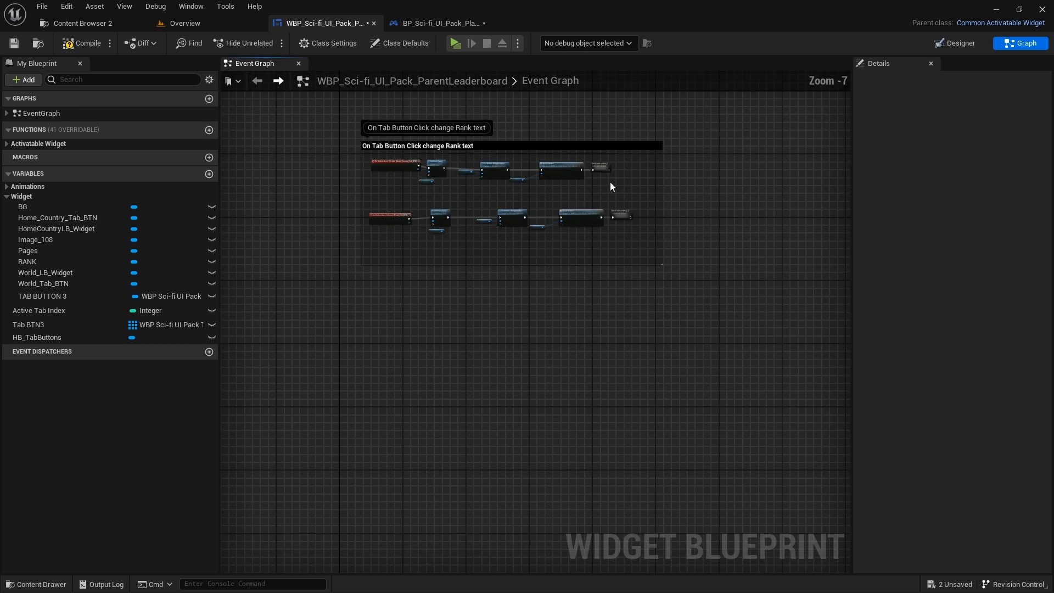
pyautogui.moveTo(610, 182); pyautogui.dragTo(679, 368, button='right')
pyautogui.scroll(4, 488, 206)
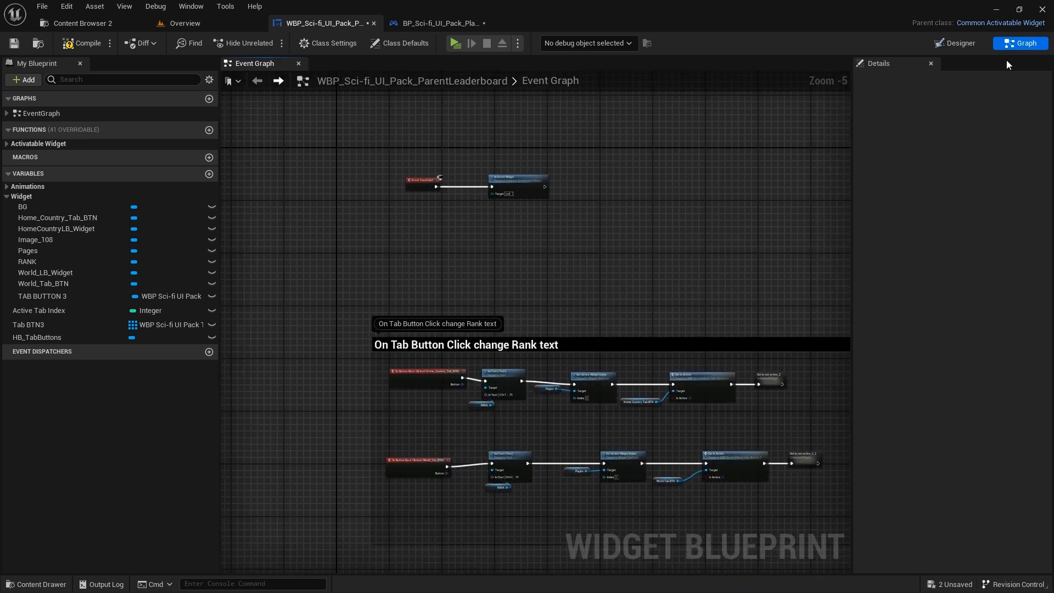
# Step: Inspect the leaderboard's widget hierarchy in the designer, including the RANK header text, and collapse the HB_TabButtons and VB_Title branches
pyautogui.click(954, 43)
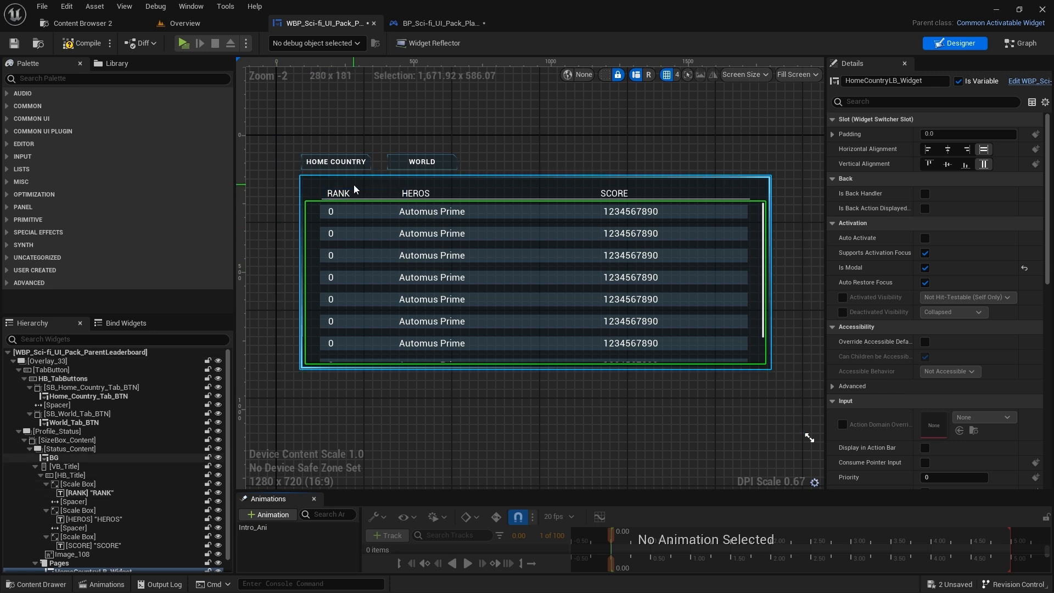
pyautogui.click(24, 440)
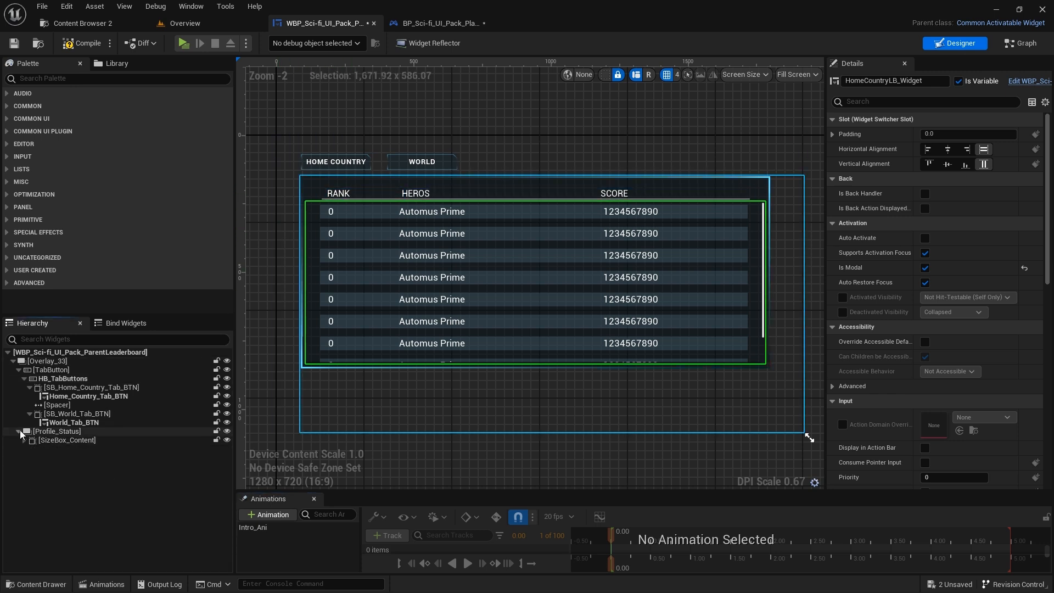
pyautogui.click(24, 378)
pyautogui.keyDown('shift'); pyautogui.click(24, 396); pyautogui.keyUp('shift')
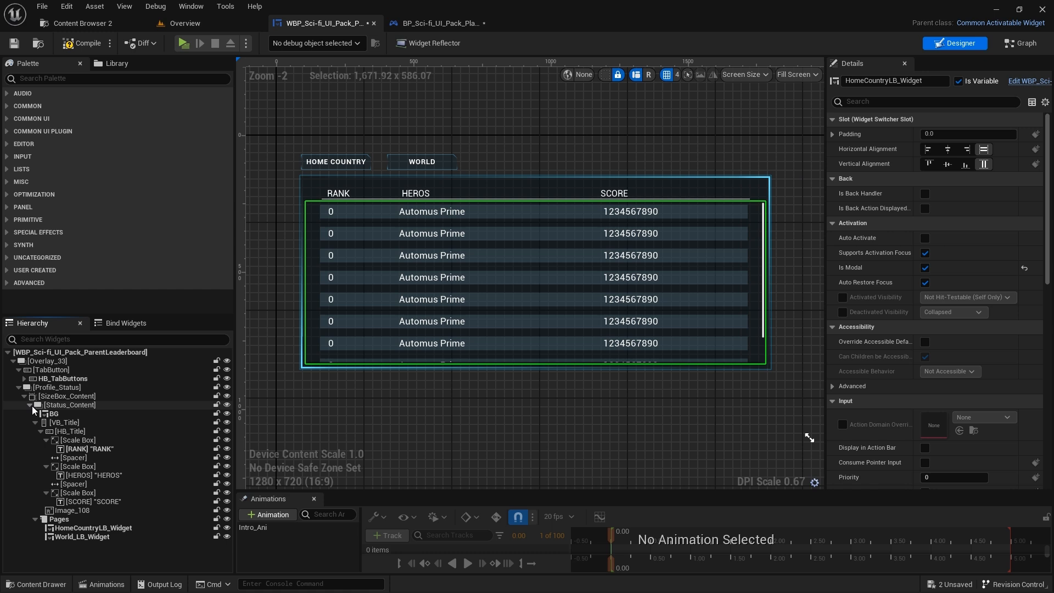
pyautogui.click(34, 422)
pyautogui.click(34, 422)
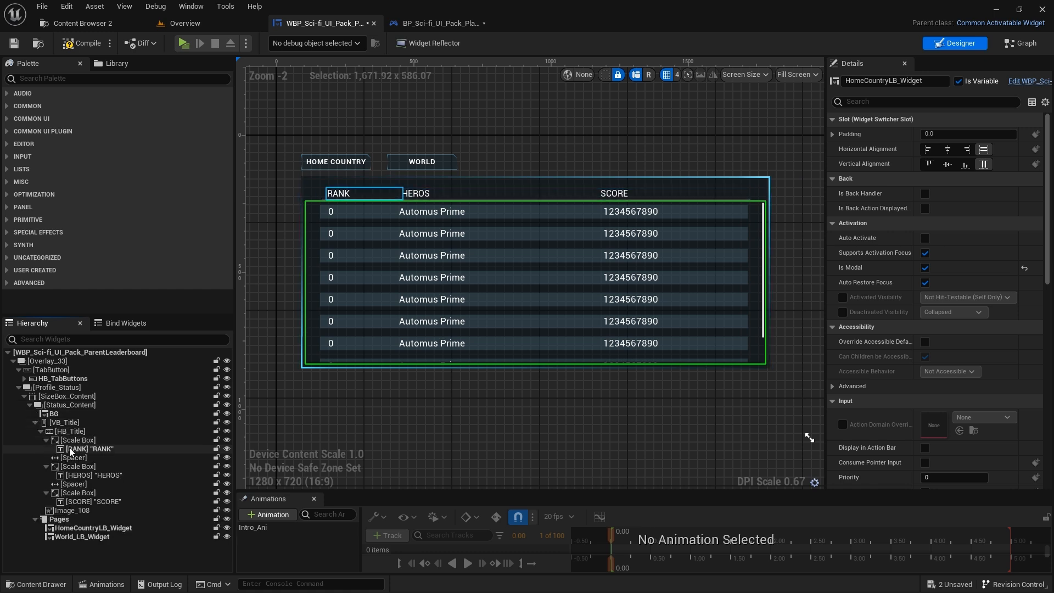
pyautogui.click(71, 449)
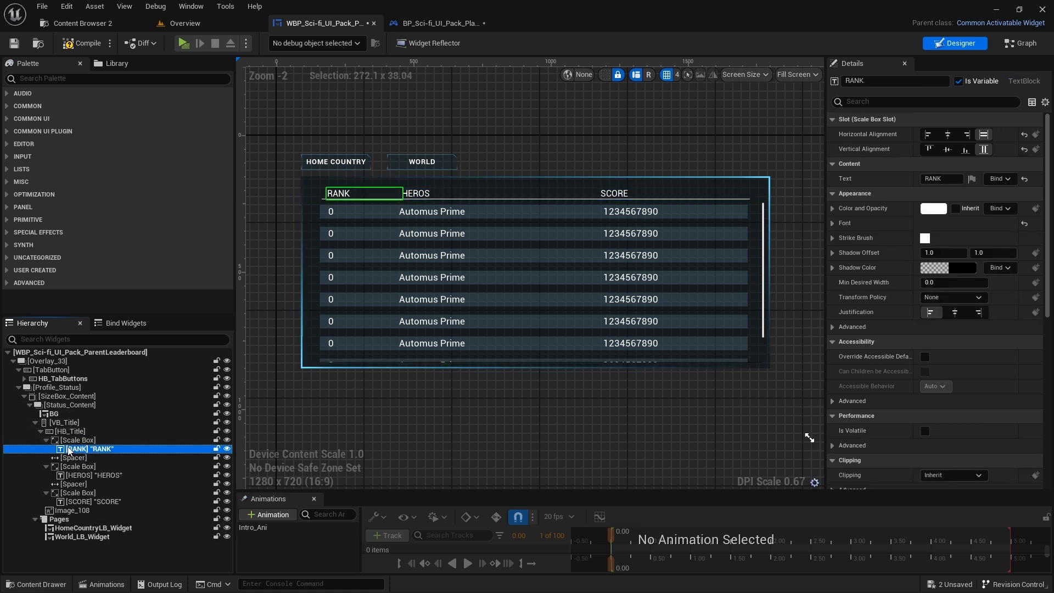
pyautogui.click(46, 441)
pyautogui.click(46, 441)
pyautogui.click(90, 449)
pyautogui.click(41, 431)
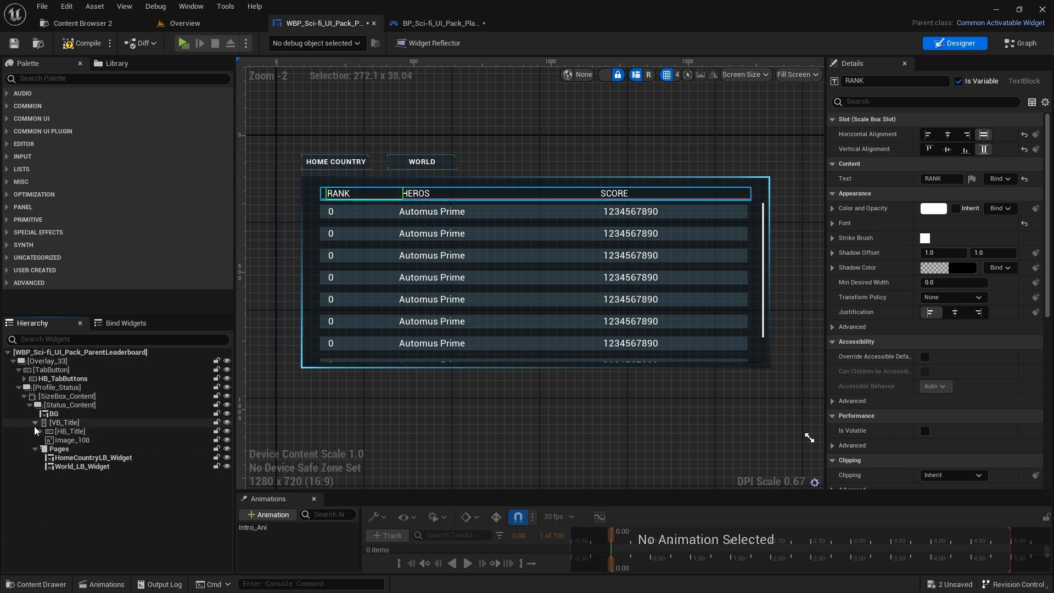
pyautogui.click(40, 423)
pyautogui.click(35, 422)
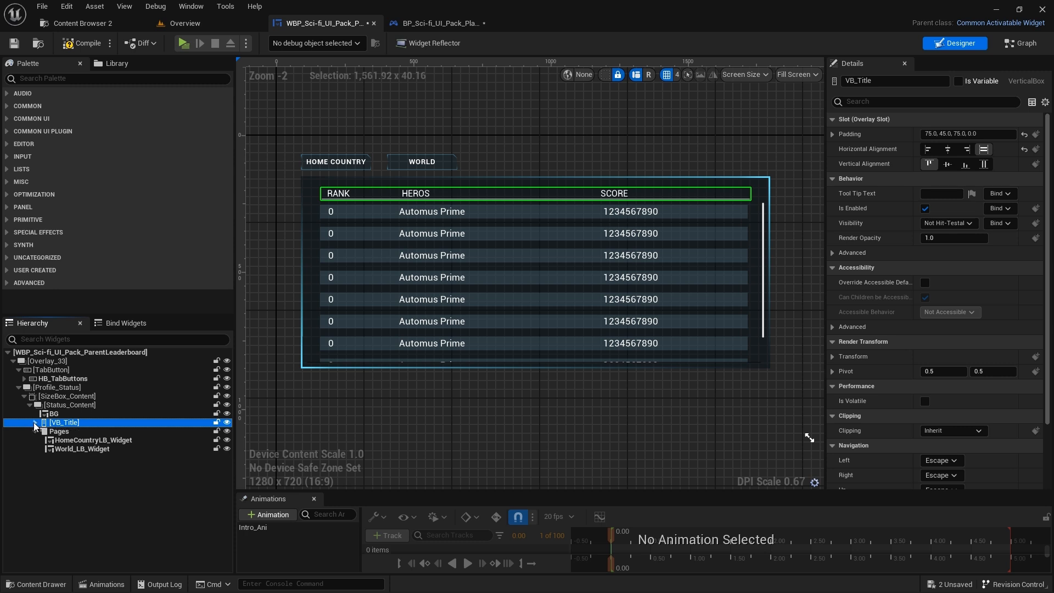
# Step: Open the widget blueprint of the HomeCountryLB_Widget page inside the Pages switcher for editing
pyautogui.click(88, 439)
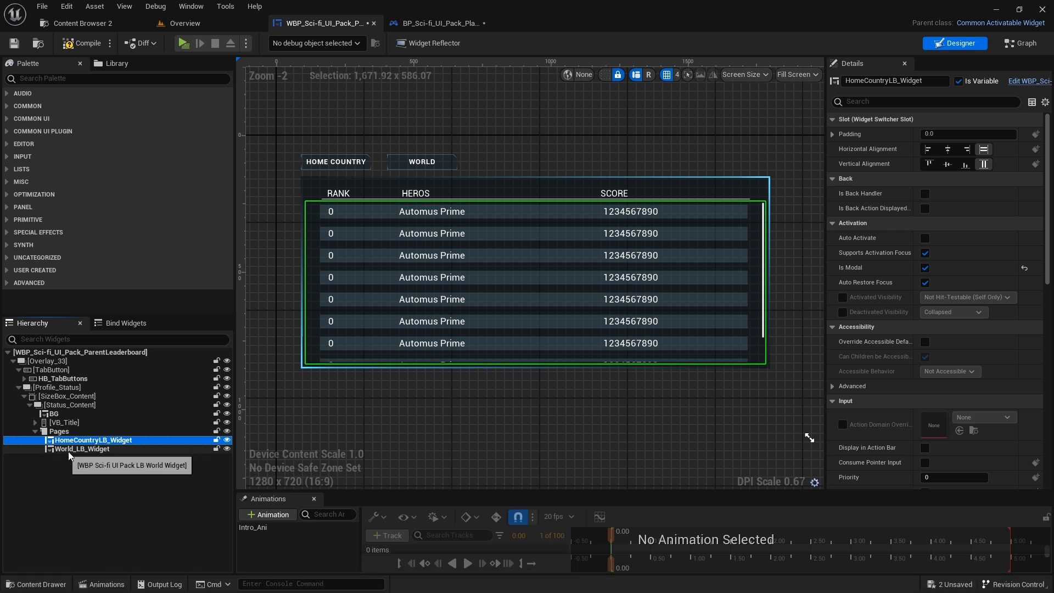
pyautogui.click(79, 23)
pyautogui.click(329, 23)
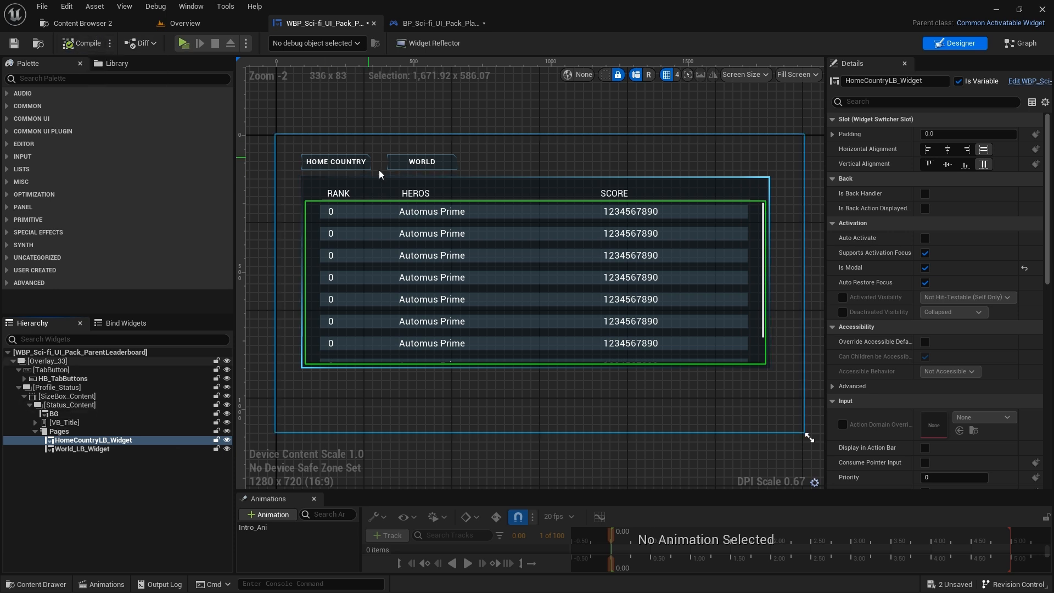
pyautogui.scroll(4, 420, 208)
pyautogui.scroll(-3, 420, 207)
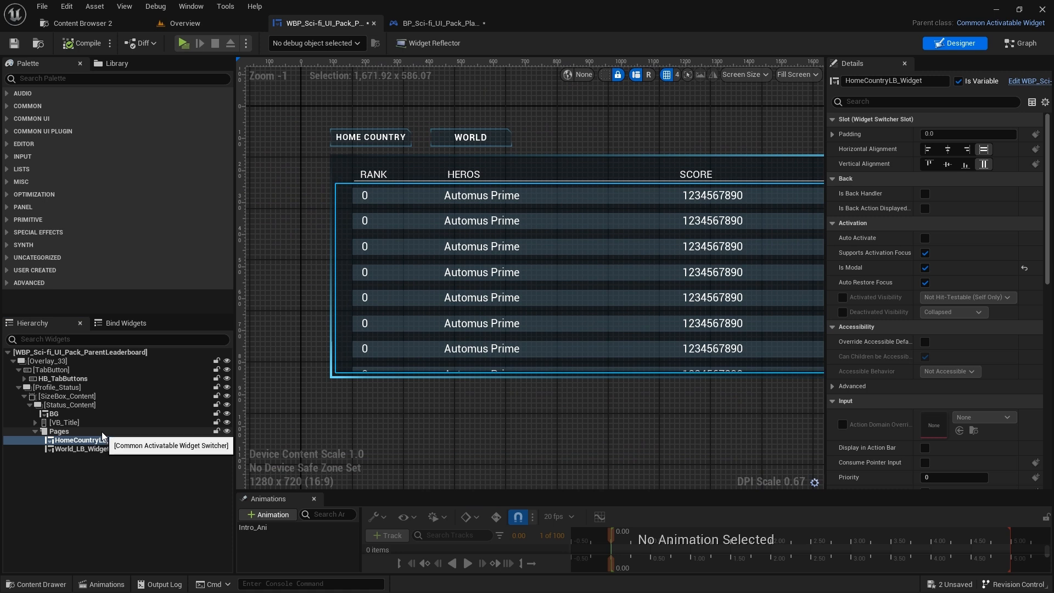
pyautogui.click(42, 442)
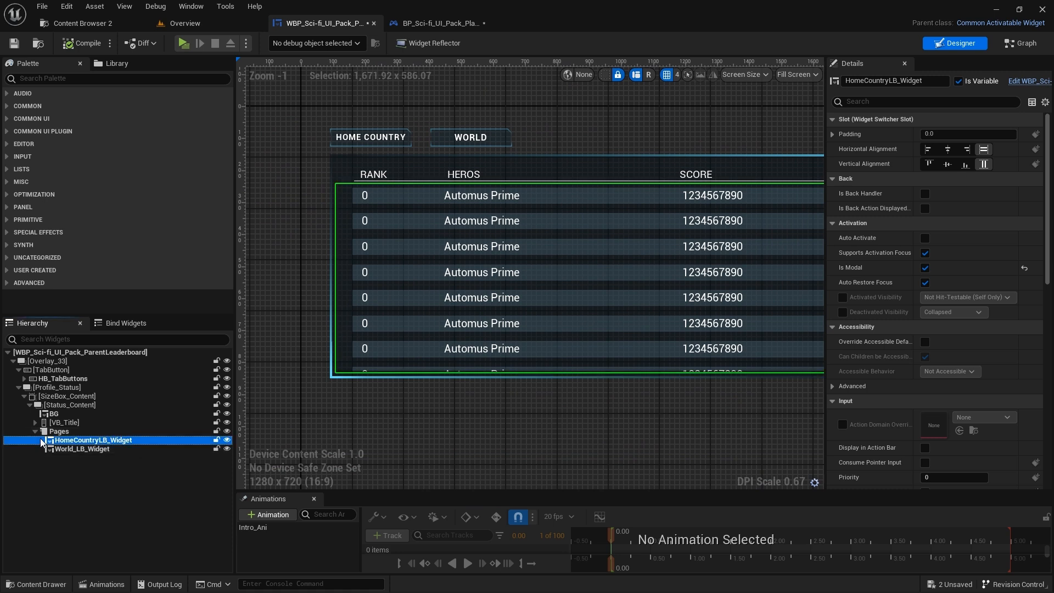
pyautogui.rightClick(64, 442)
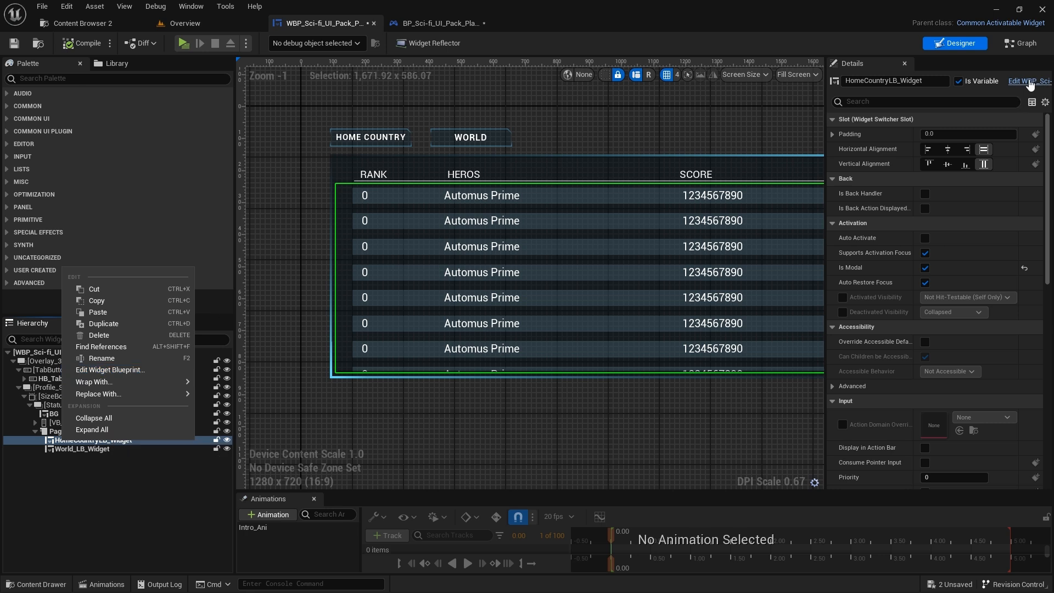
pyautogui.click(1029, 81)
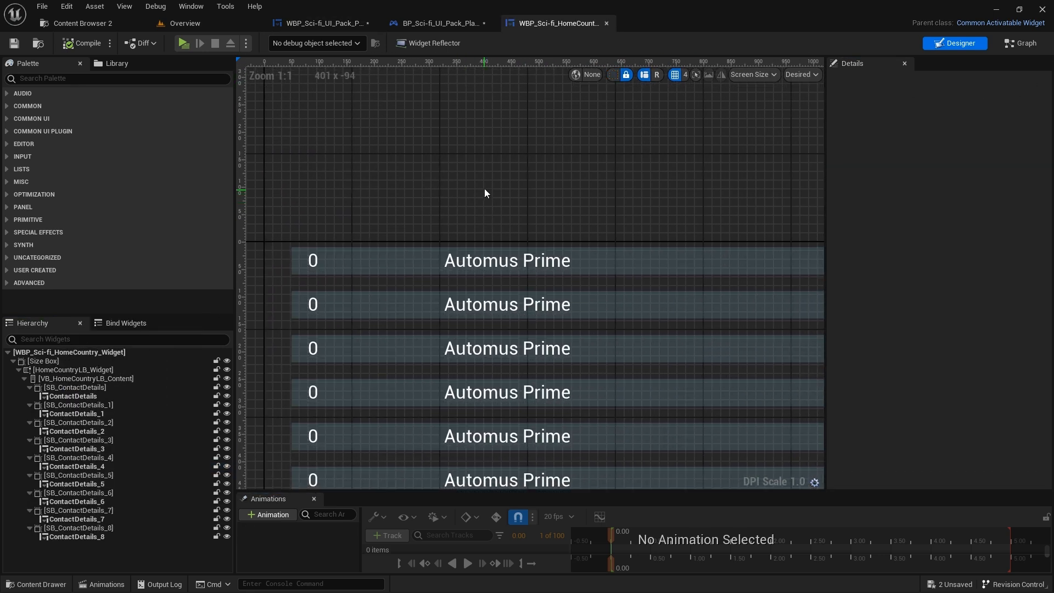
# Step: Compare the rows of the Home Country page widget with the page area shown in the parent leaderboard widget
pyautogui.scroll(-4, 484, 189)
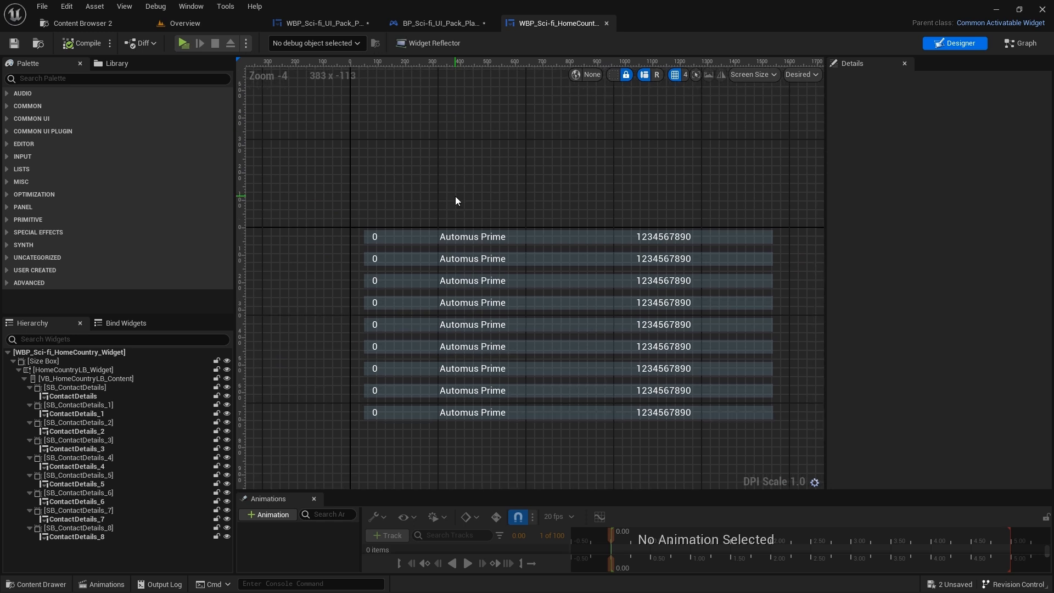
pyautogui.click(419, 25)
pyautogui.click(329, 23)
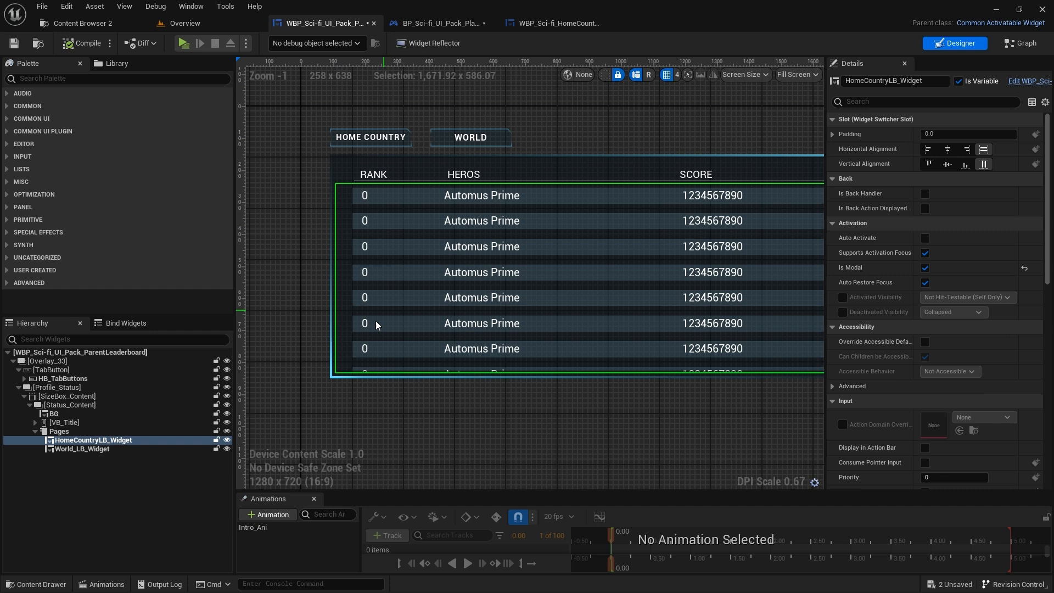
pyautogui.click(553, 23)
pyautogui.moveTo(404, 213); pyautogui.dragTo(404, 206, button='right')
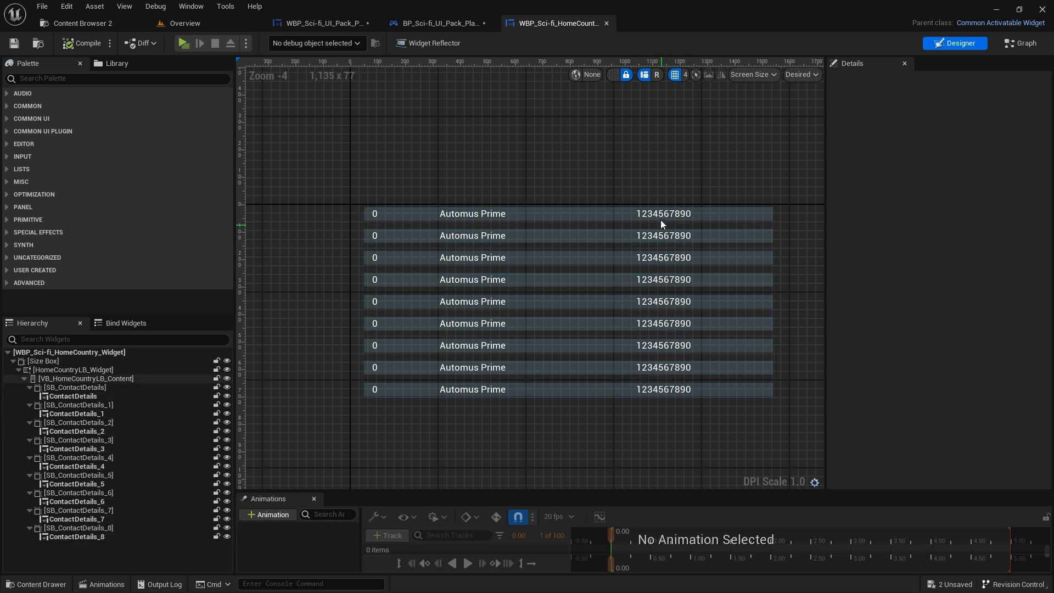
# Step: Select the first ContactDetails row of the Home Country page to show its rank, name and score properties
pyautogui.scroll(3, 378, 208)
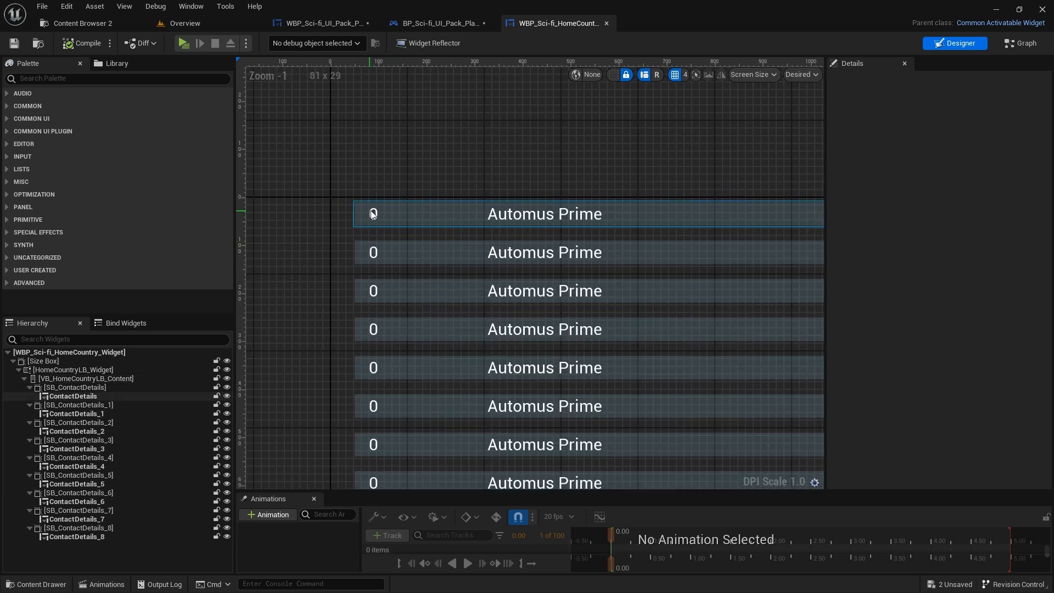
pyautogui.click(77, 396)
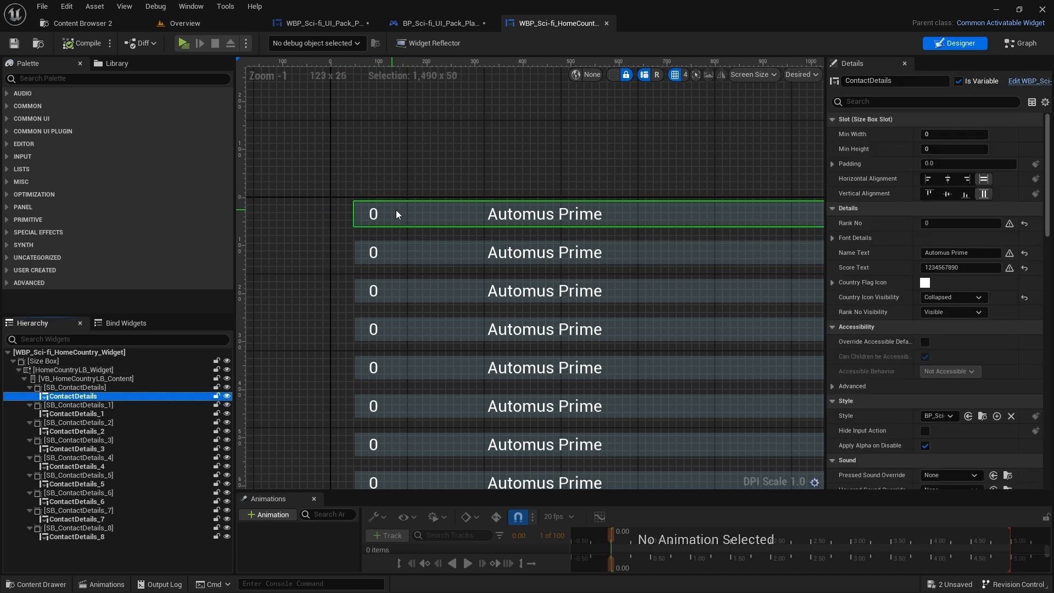
pyautogui.moveTo(477, 172); pyautogui.dragTo(458, 181, button='right')
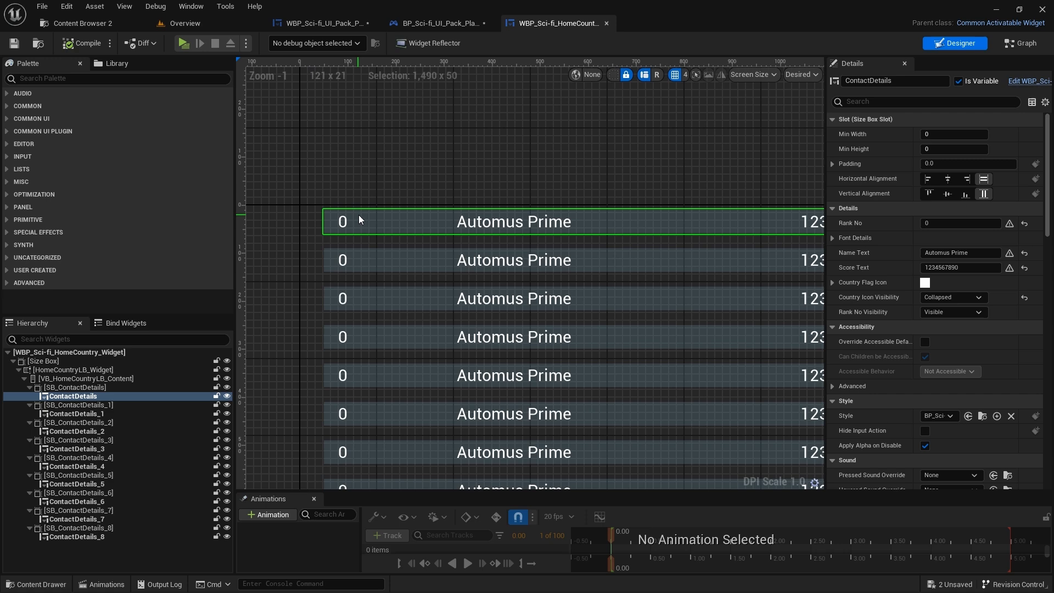
# Step: Dismiss the break reminder and set the Rank No of the Home Country page's first ContactDetails row to 1
pyautogui.moveTo(380, 198); pyautogui.dragTo(370, 200, button='right')
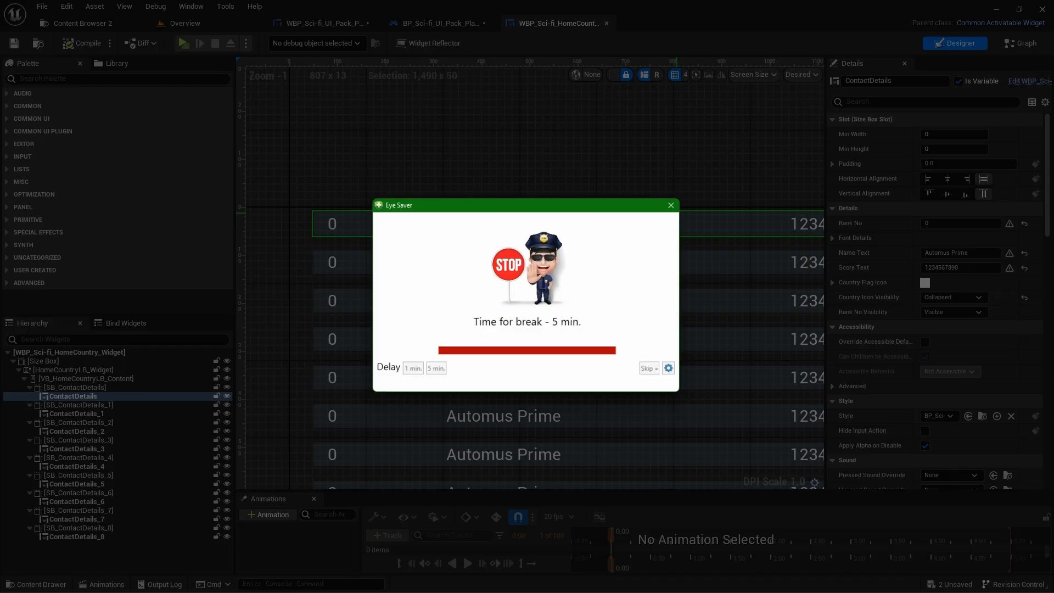
pyautogui.click(675, 203)
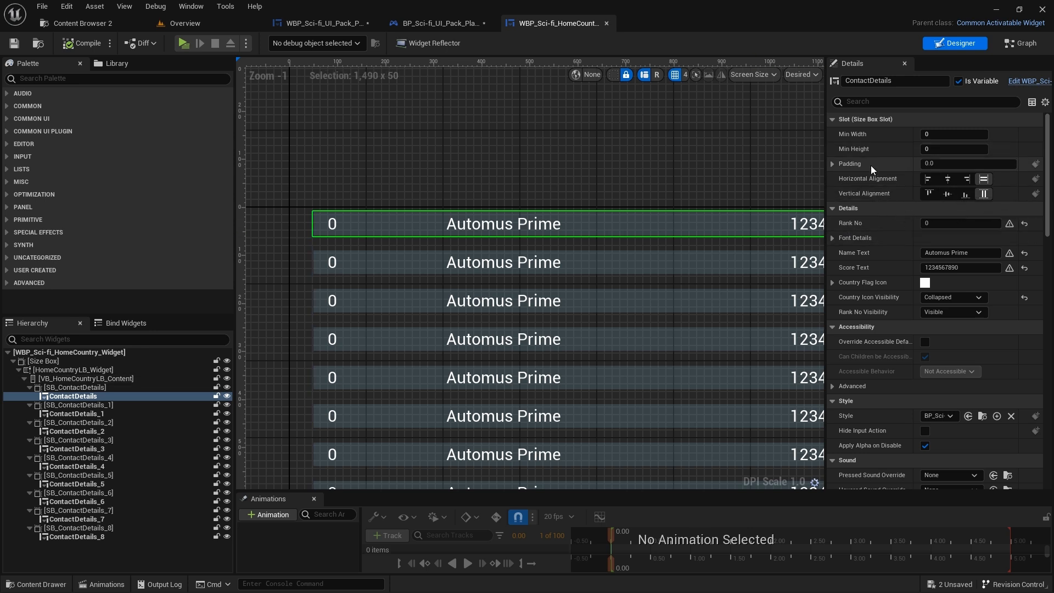
pyautogui.moveTo(710, 131); pyautogui.dragTo(703, 120, button='right')
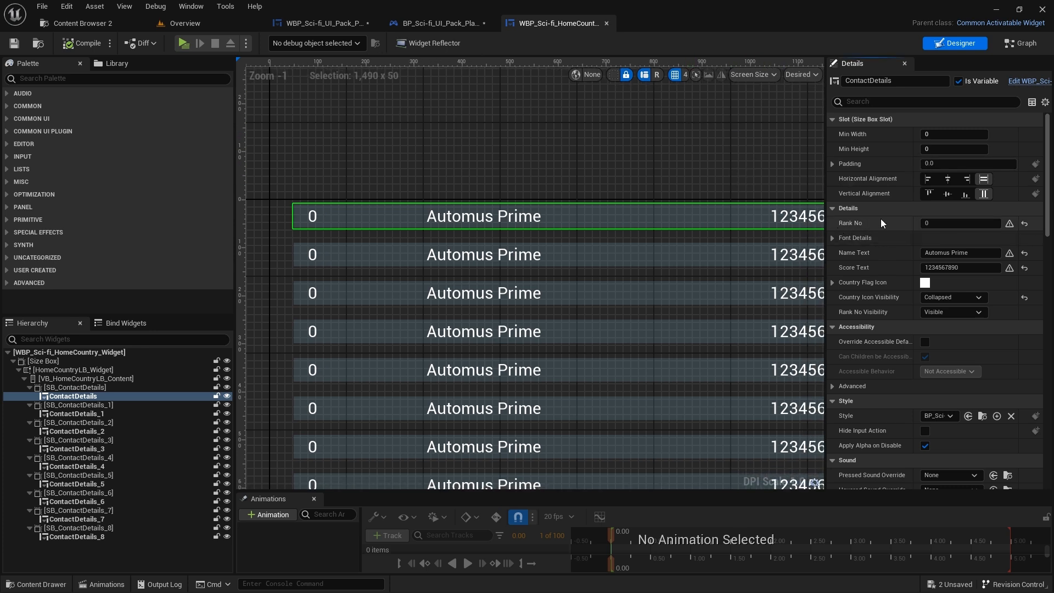
pyautogui.doubleClick(943, 224)
pyautogui.write('1')
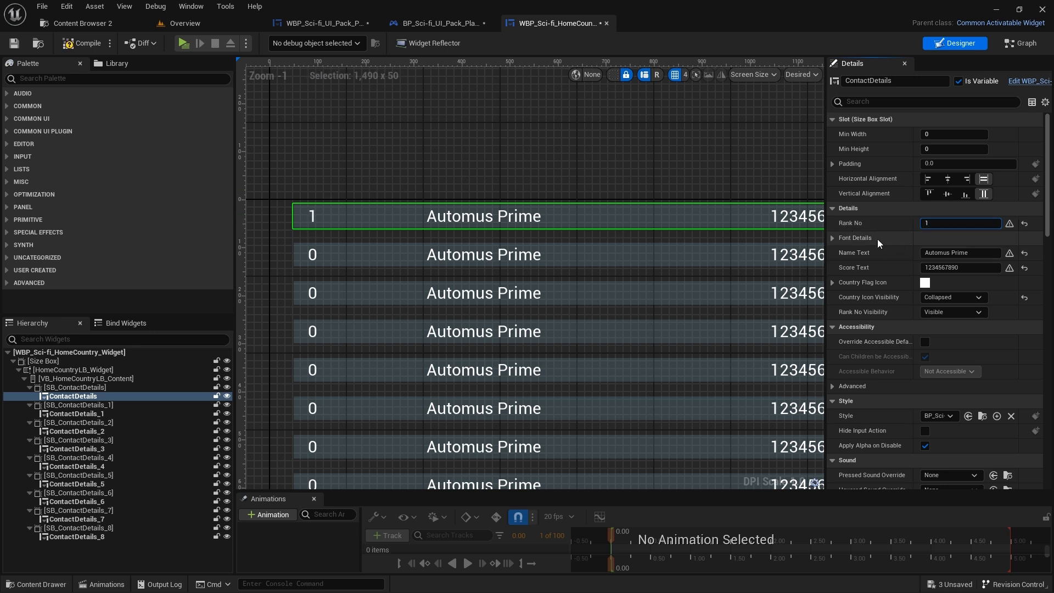
# Step: Review the first row's Font Details settings, collapse them, and examine the row's rank, name and score in the preview
pyautogui.click(832, 238)
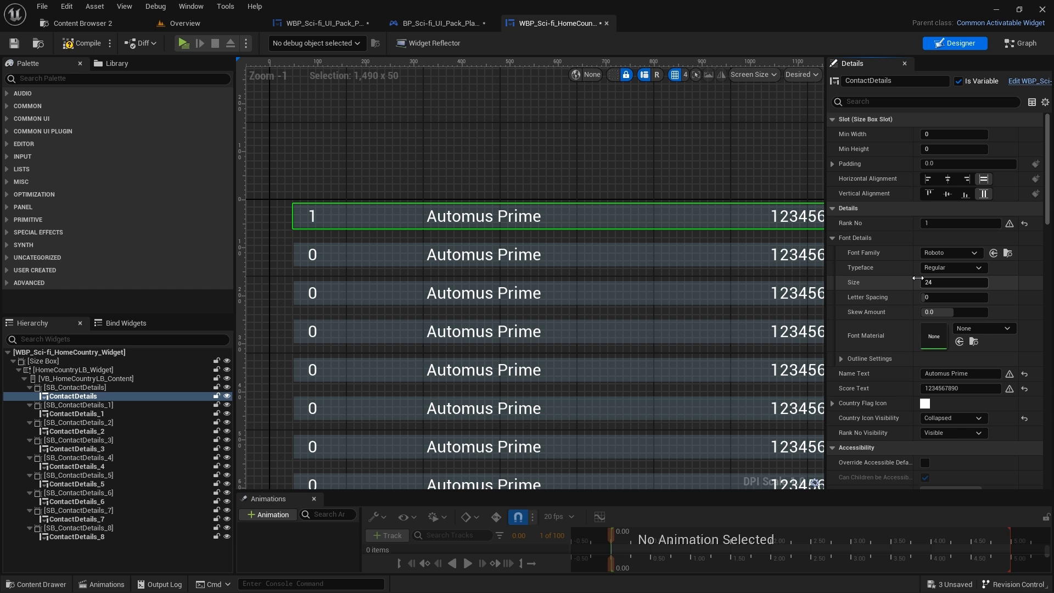
pyautogui.click(832, 238)
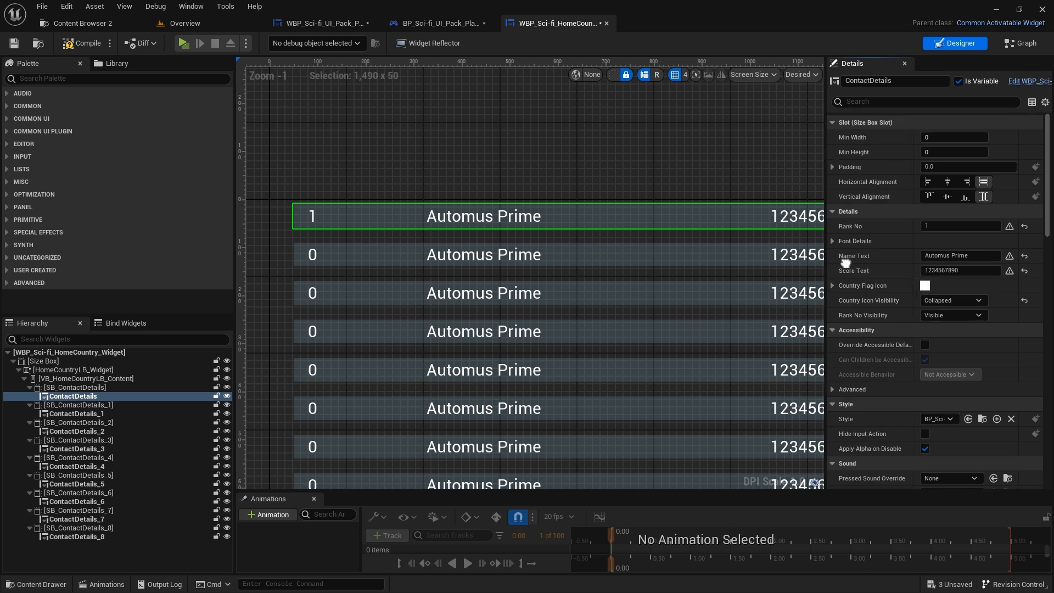
pyautogui.moveTo(769, 274); pyautogui.dragTo(675, 268, button='right')
pyautogui.scroll(-1, 675, 268)
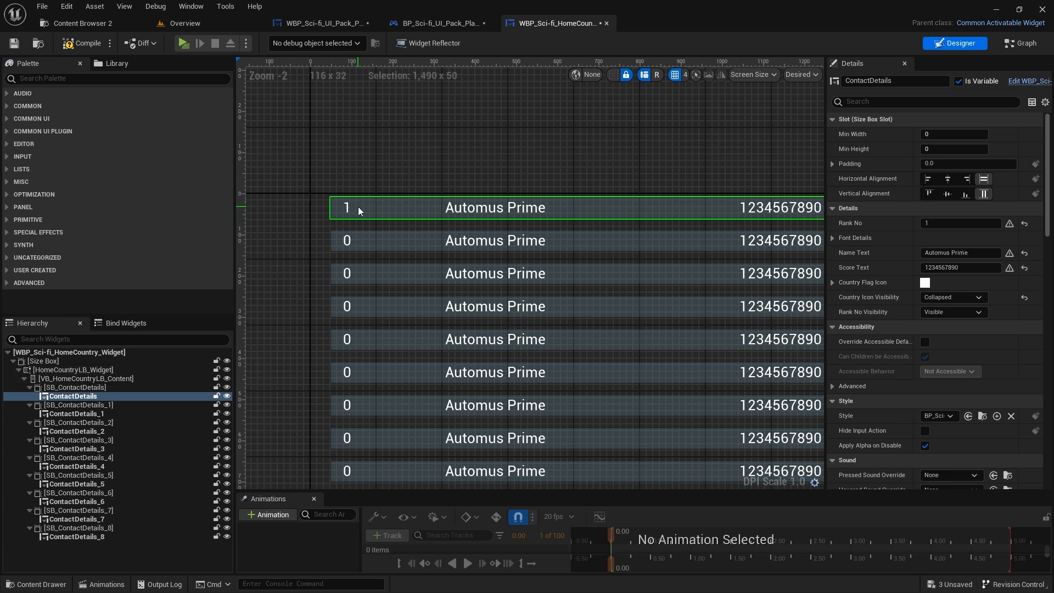
pyautogui.scroll(1, 351, 205)
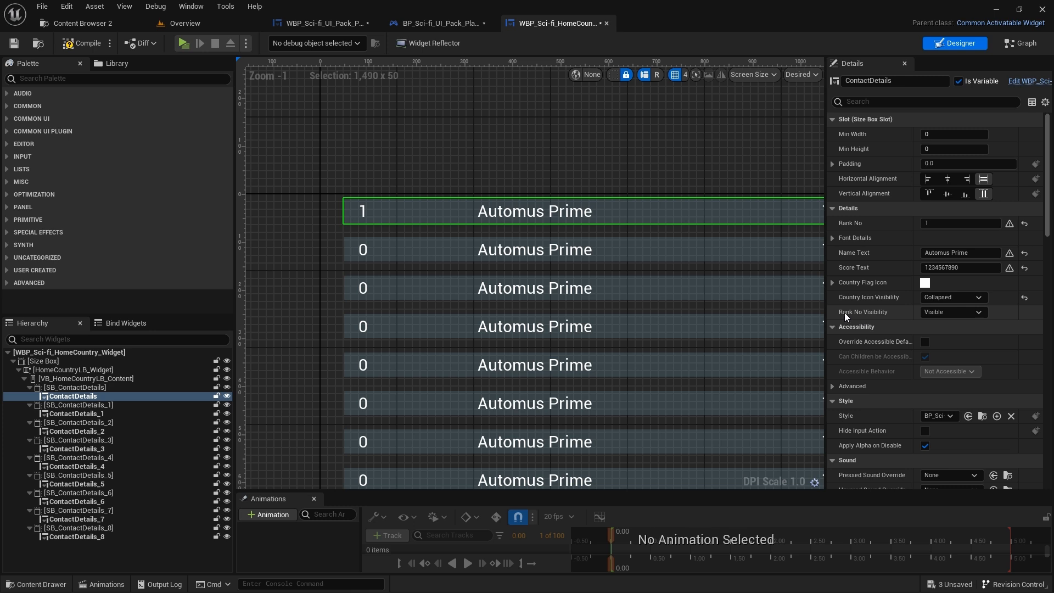
# Step: Set the first row's Rank No Visibility to Collapsed and its Country Icon Visibility to Visible
pyautogui.click(966, 312)
pyautogui.click(949, 330)
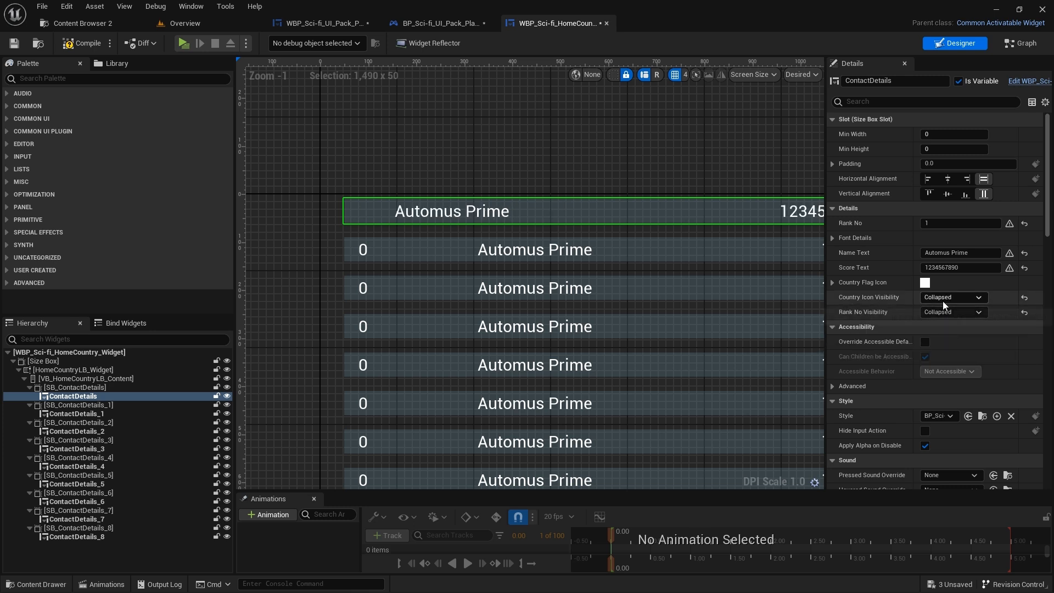
pyautogui.click(943, 301)
pyautogui.click(946, 306)
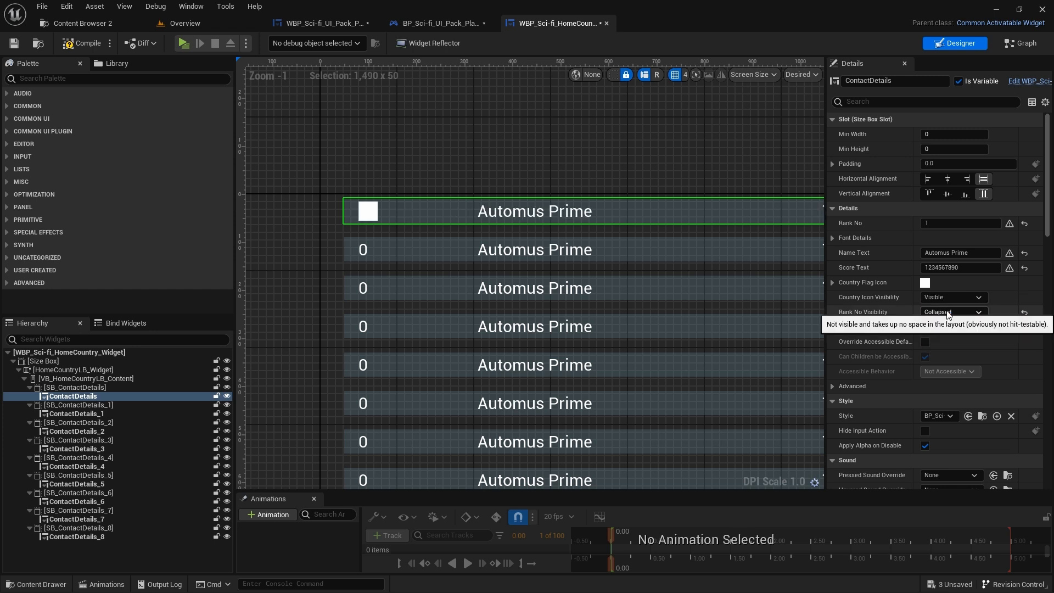
# Step: Expand the first row's Country Flag Icon settings and search the Sci-fi_UI_Pack Texture folder for "flag"
pyautogui.click(832, 282)
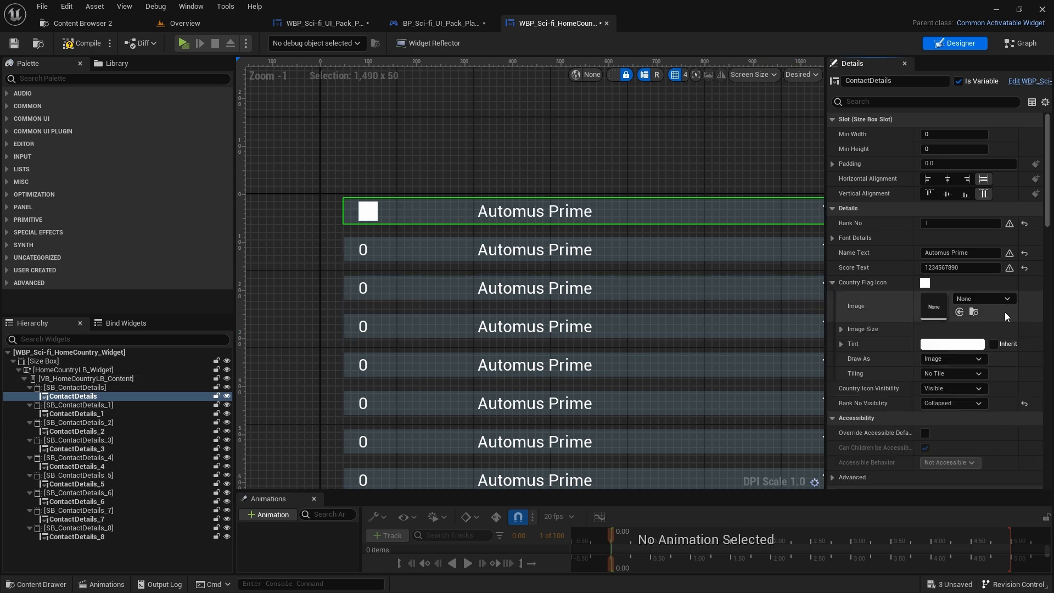
pyautogui.hotkey('ctrl', 'space')
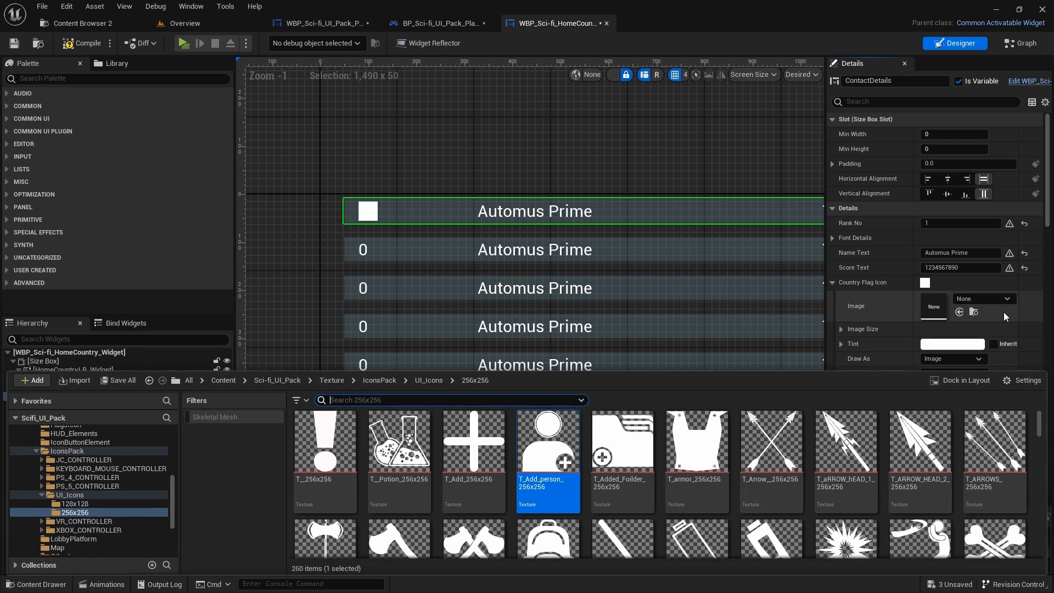
pyautogui.click(427, 379)
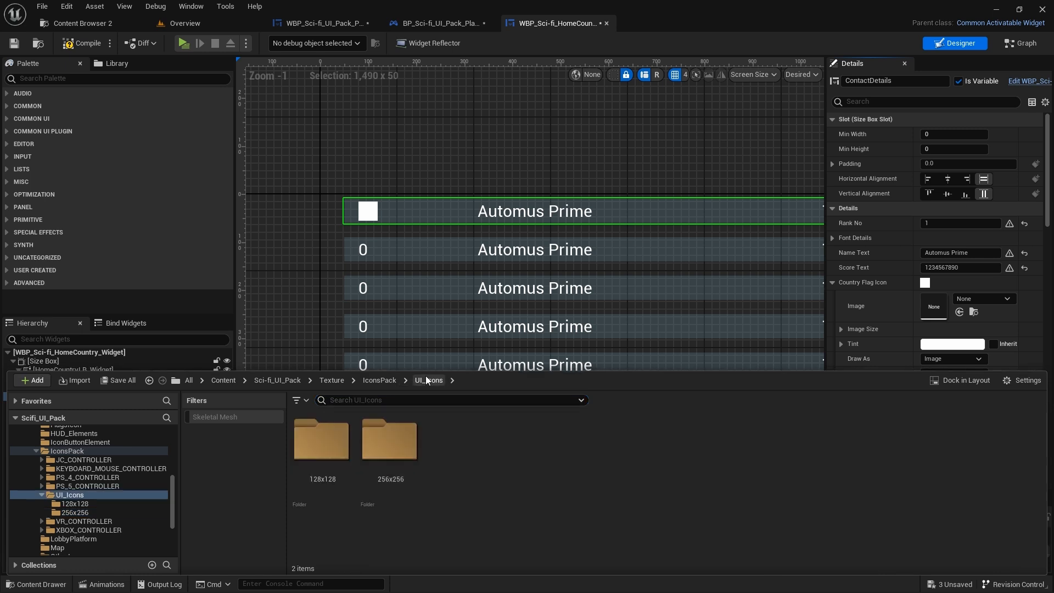
pyautogui.click(386, 380)
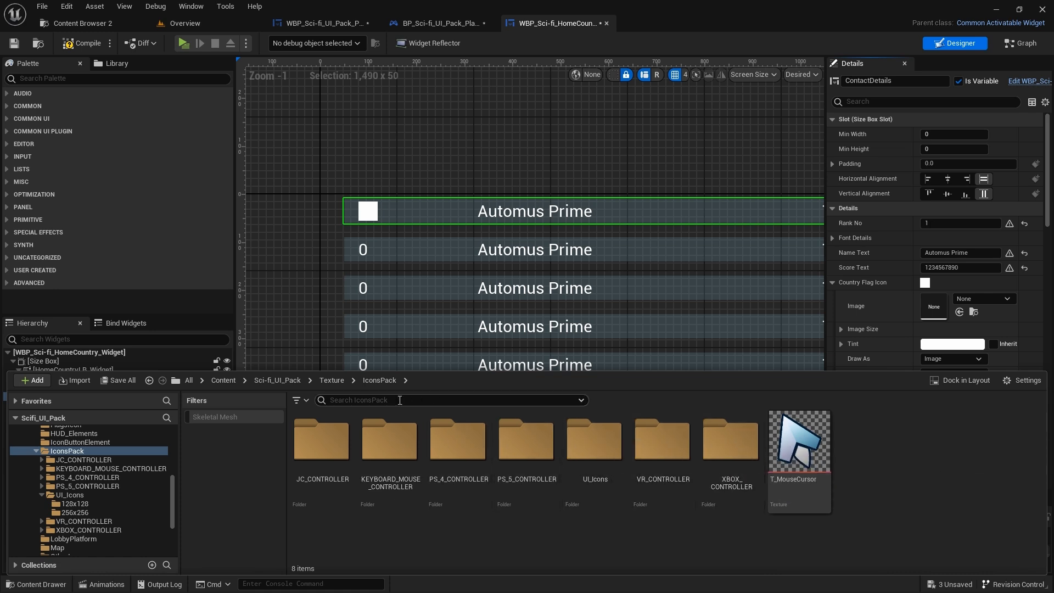
pyautogui.click(331, 381)
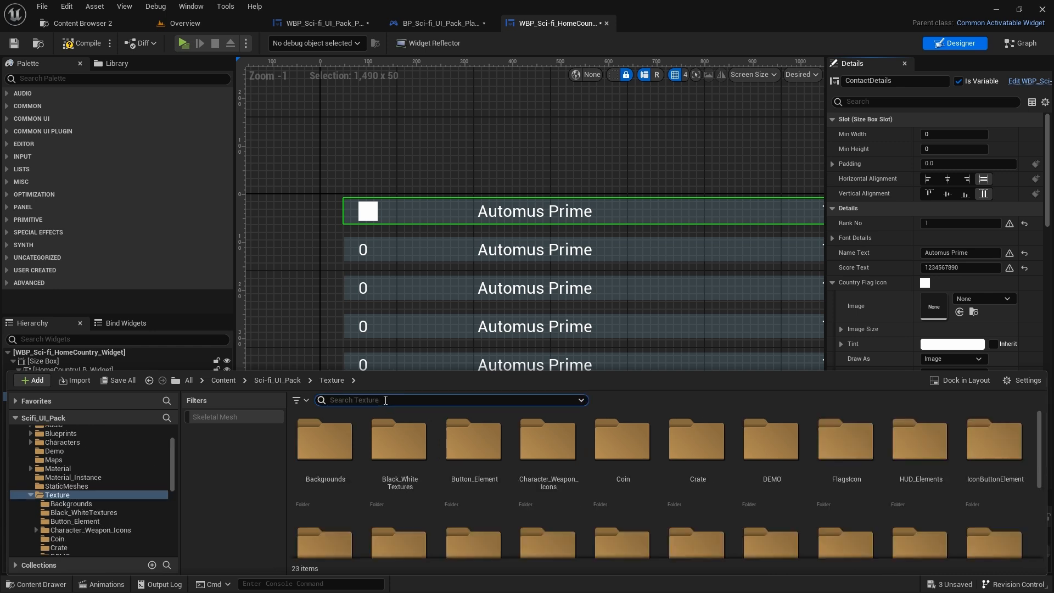
pyautogui.write('fla')
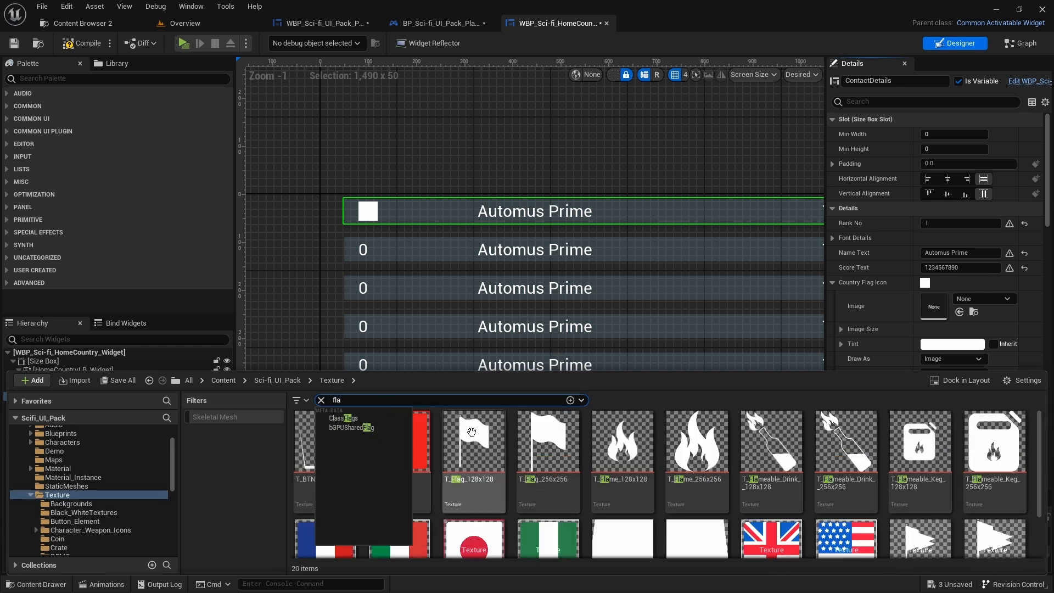
pyautogui.write('g')
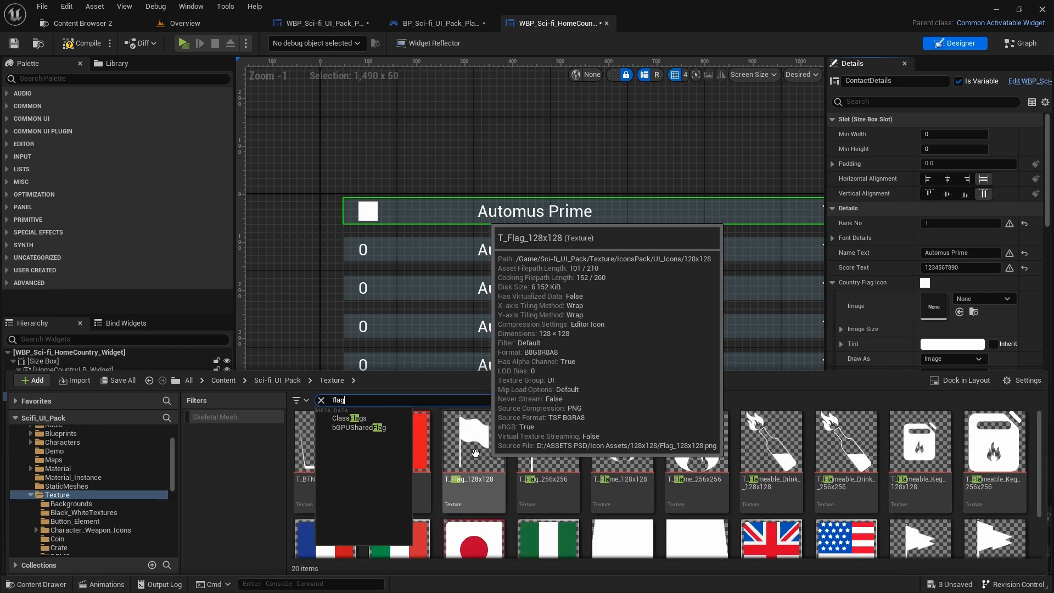
pyautogui.press('Return')
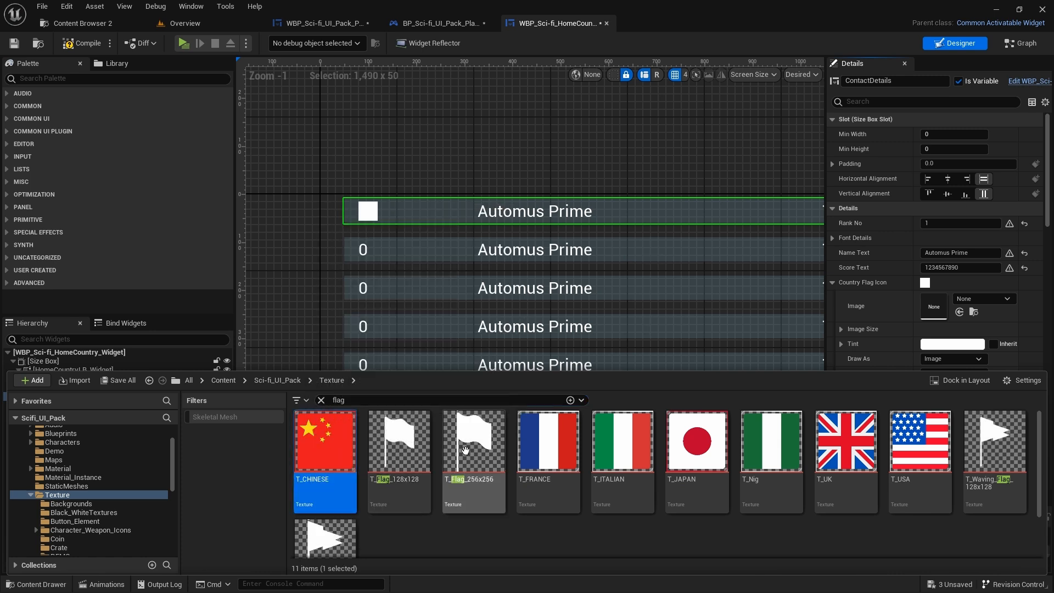
# Step: Assign the T_CHINESE texture as the first row's Country Flag Icon image, check it in the preview, and collapse the icon settings
pyautogui.rightClick(322, 444)
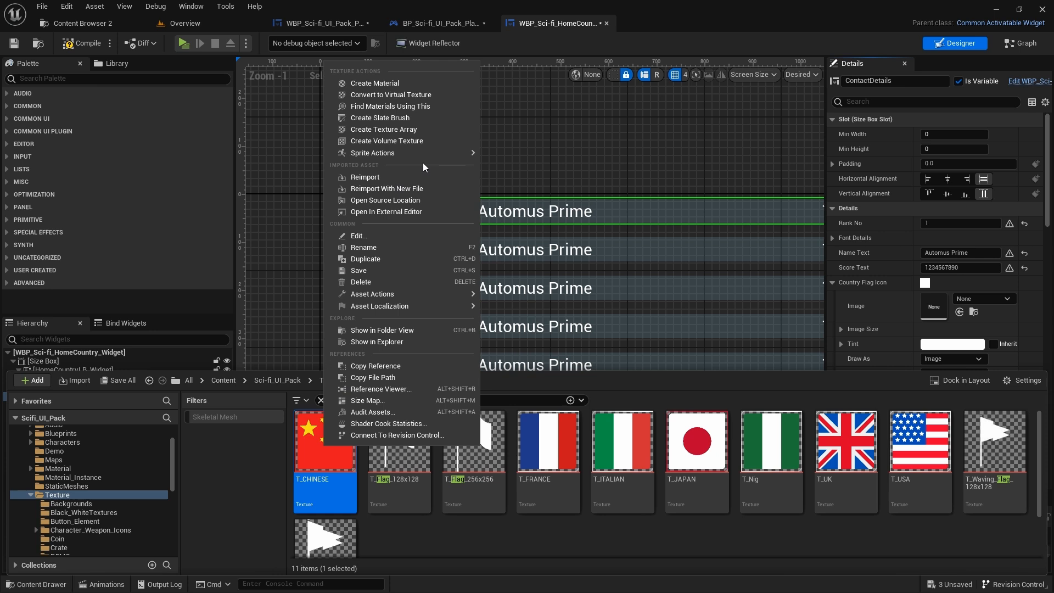
pyautogui.moveTo(423, 156)
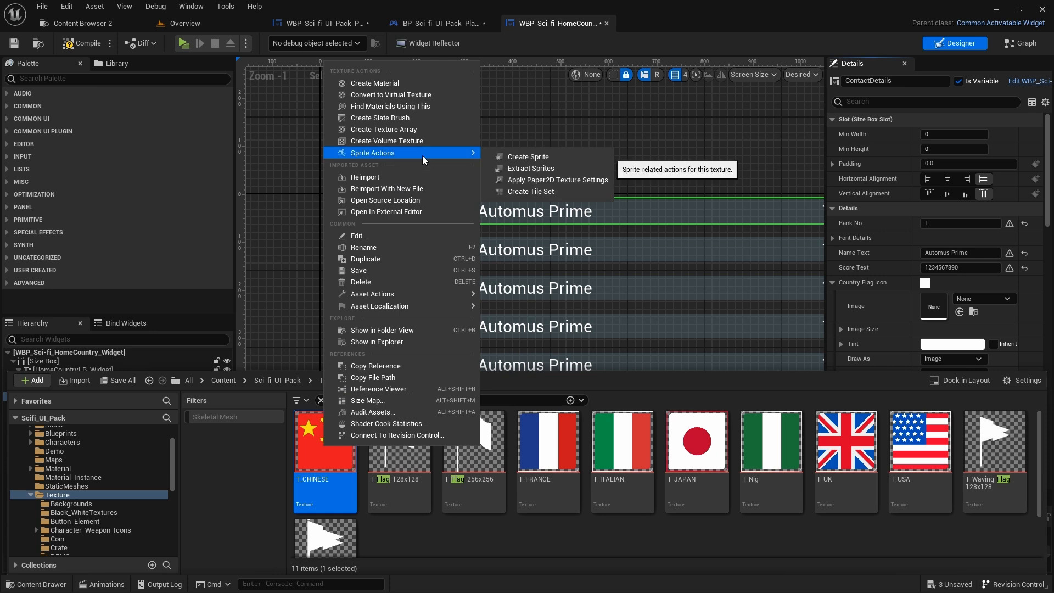
pyautogui.click(443, 532)
pyautogui.click(325, 456)
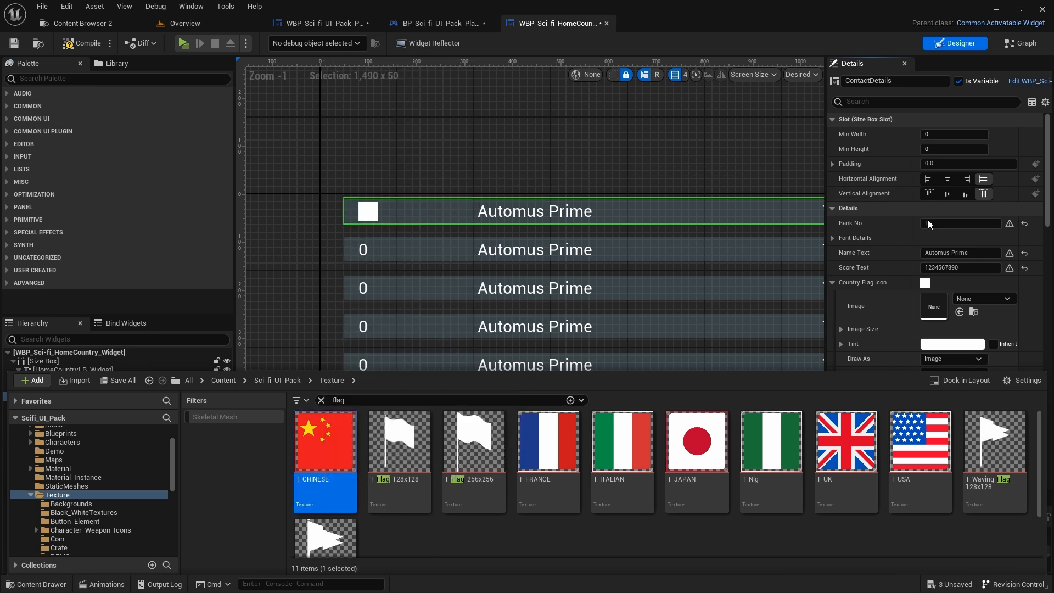
pyautogui.click(960, 313)
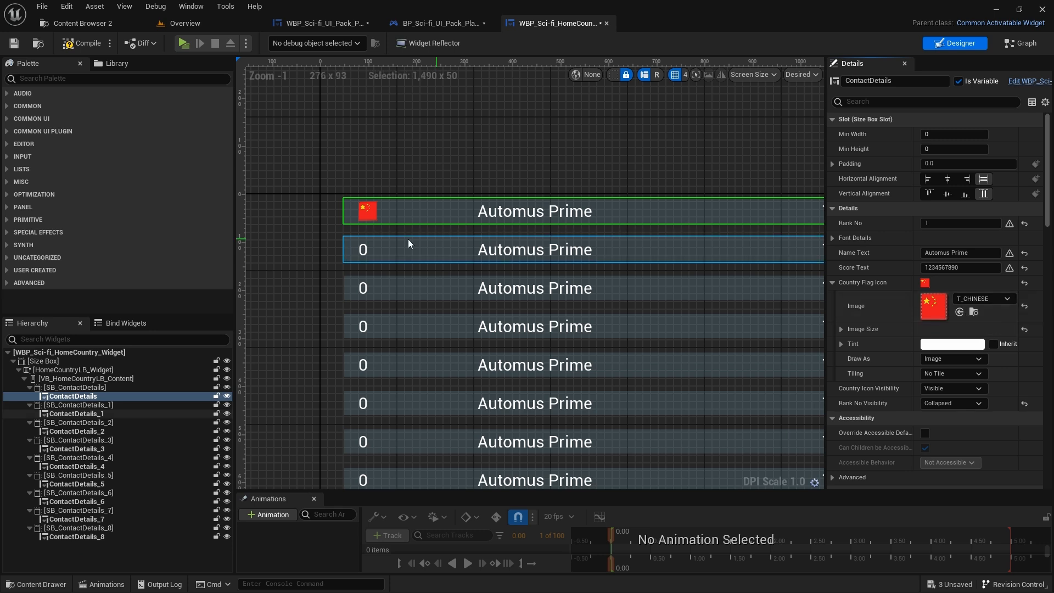
pyautogui.scroll(11, 389, 209)
pyautogui.moveTo(389, 209); pyautogui.dragTo(656, 270, button='right')
pyautogui.scroll(8, 415, 222)
pyautogui.scroll(-14, 576, 189)
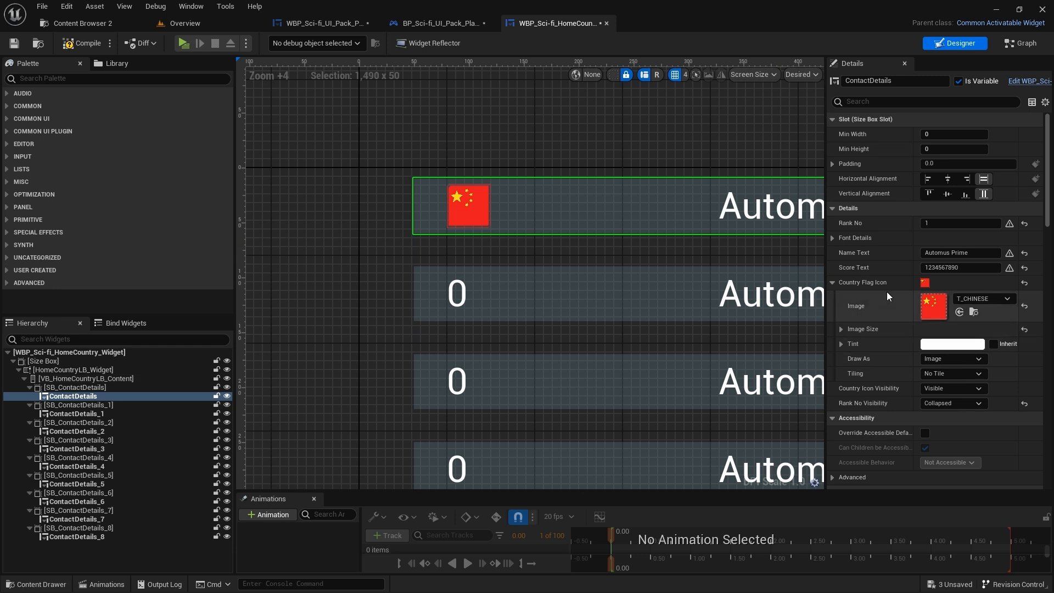
pyautogui.click(833, 282)
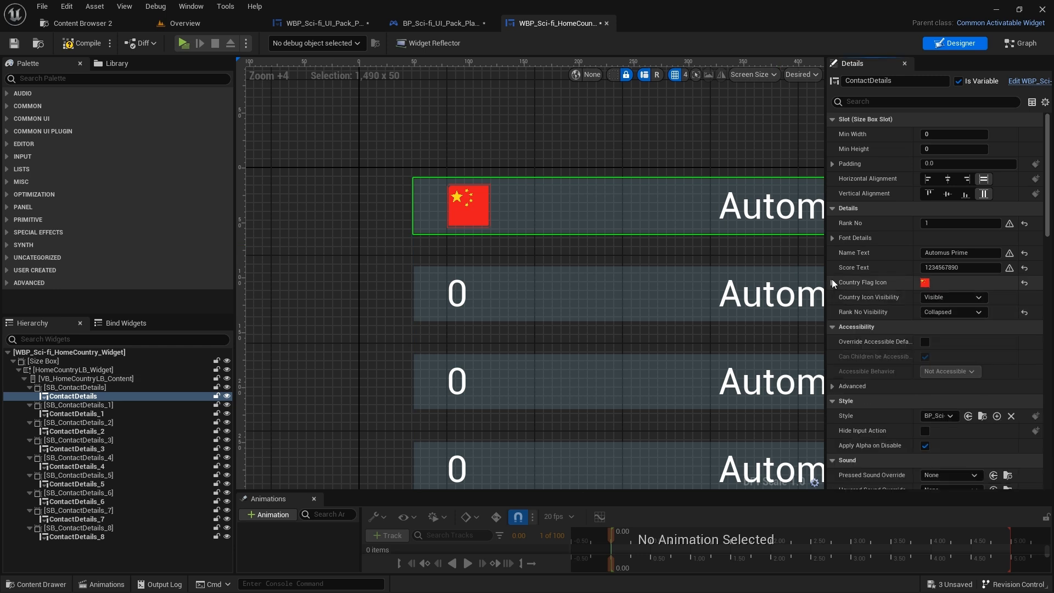
# Step: Set the first row's Rank No Visibility to Visible and its Country Icon Visibility to Collapsed
pyautogui.click(957, 312)
pyautogui.click(937, 326)
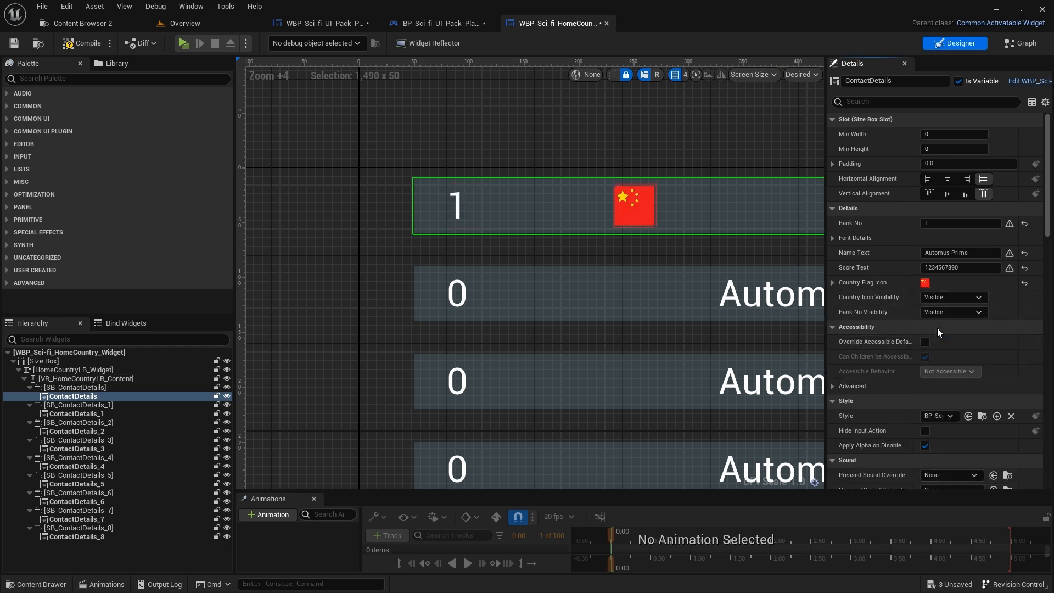
pyautogui.click(941, 299)
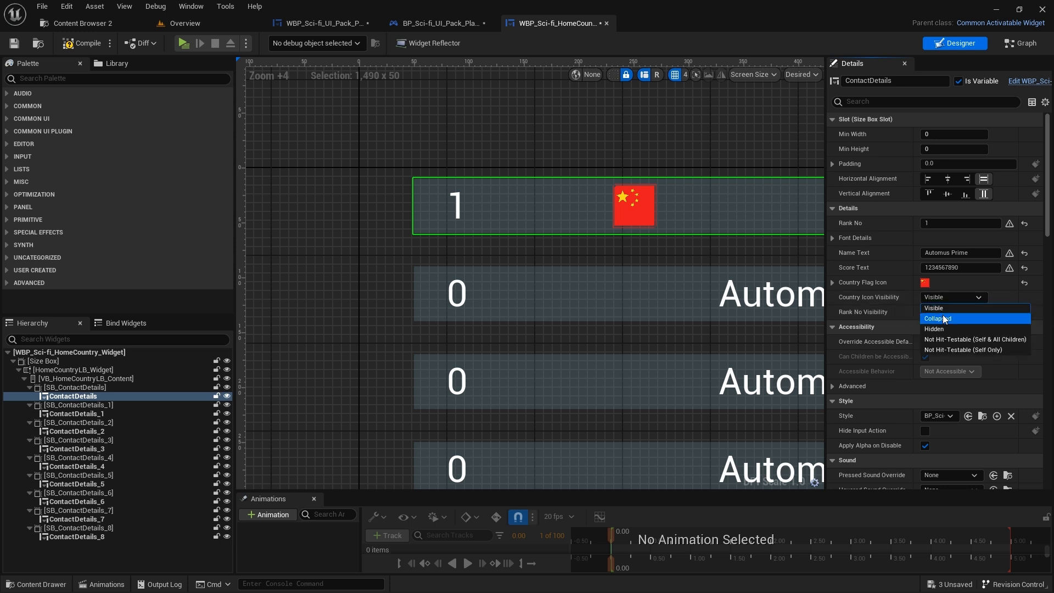
pyautogui.click(943, 318)
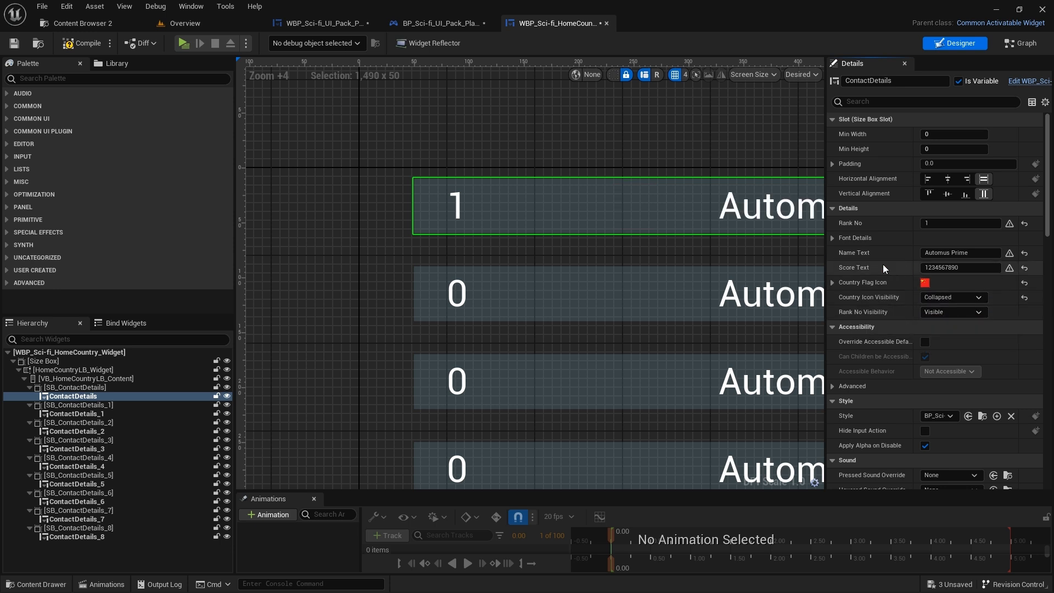
# Step: Compile the Home Country widget, save all modified assets, and fit the whole row list in the preview
pyautogui.click(83, 43)
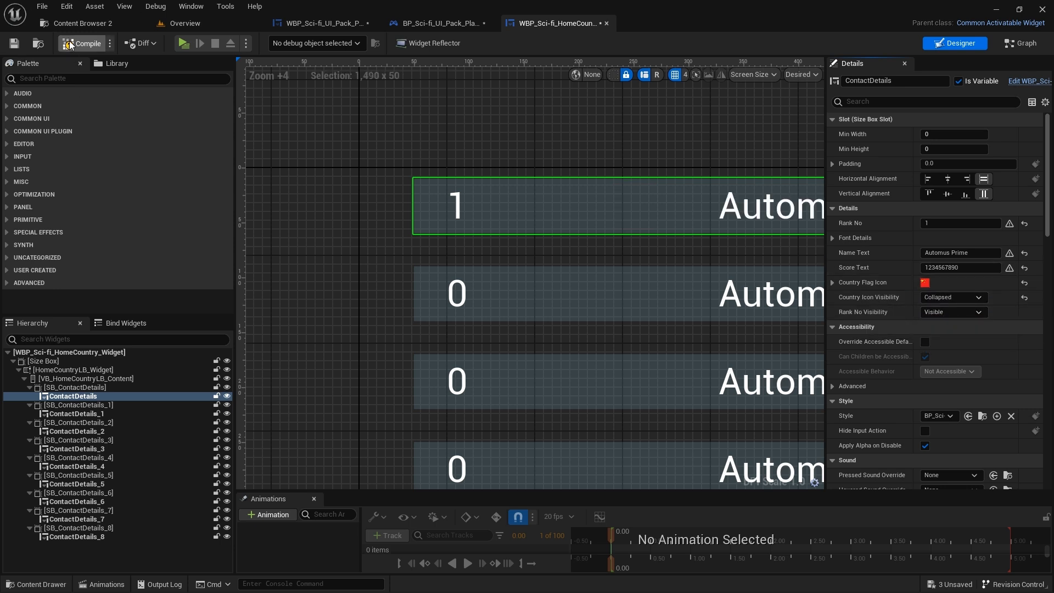
pyautogui.click(15, 44)
pyautogui.hotkey('ctrl', 'shift', 's')
pyautogui.scroll(-1, 557, 181)
pyautogui.moveTo(773, 163); pyautogui.dragTo(555, 196, button='right')
pyautogui.press('Home')
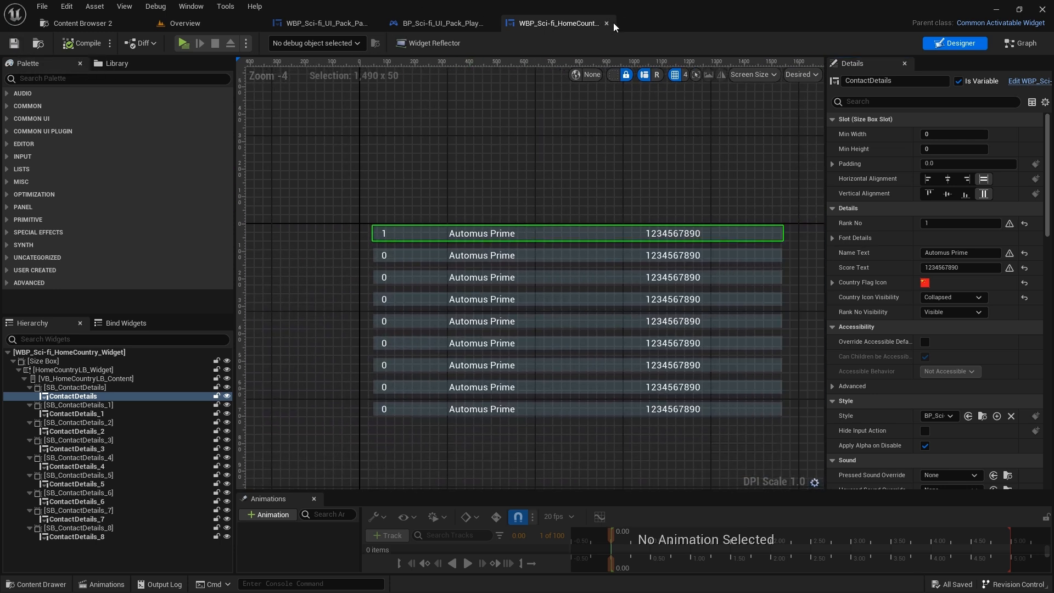
# Step: Close the Home Country widget, then open the World_LB_Widget page from the parent leaderboard for editing and view its country flag rows
pyautogui.middleClick(529, 27)
pyautogui.click(325, 25)
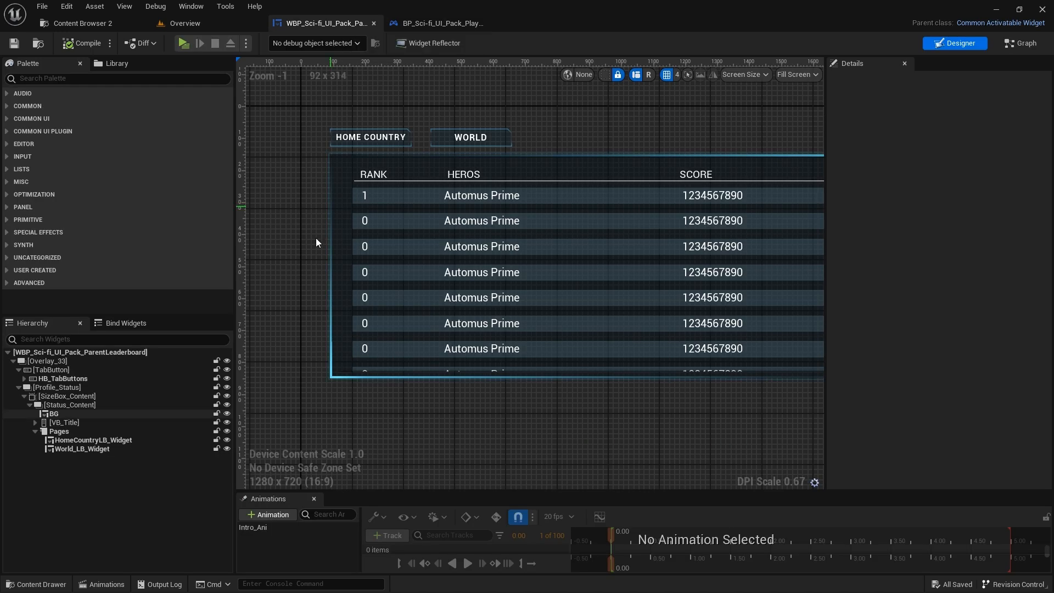
pyautogui.click(82, 449)
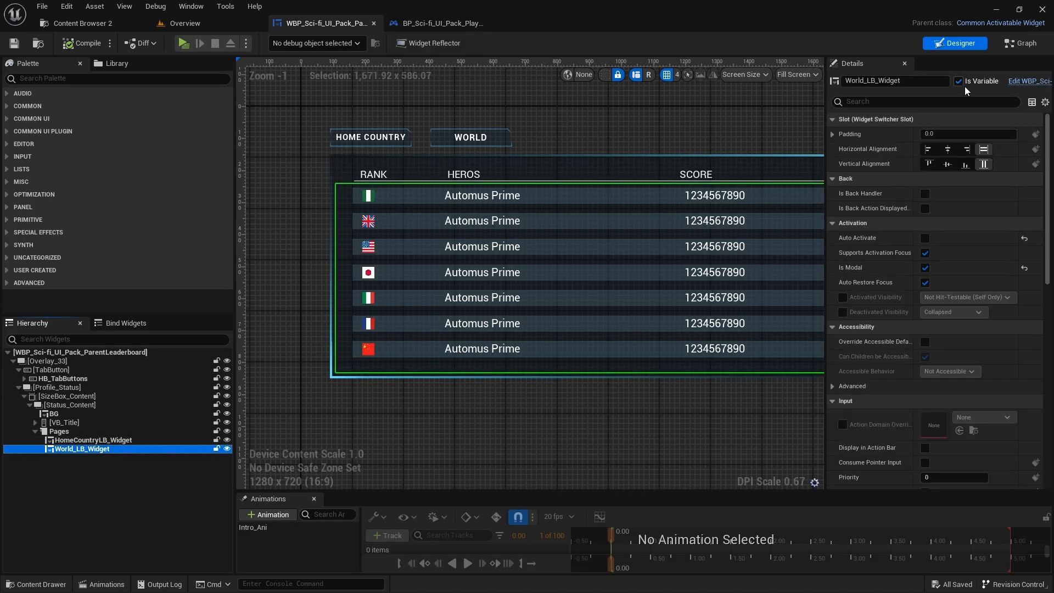
pyautogui.click(1029, 80)
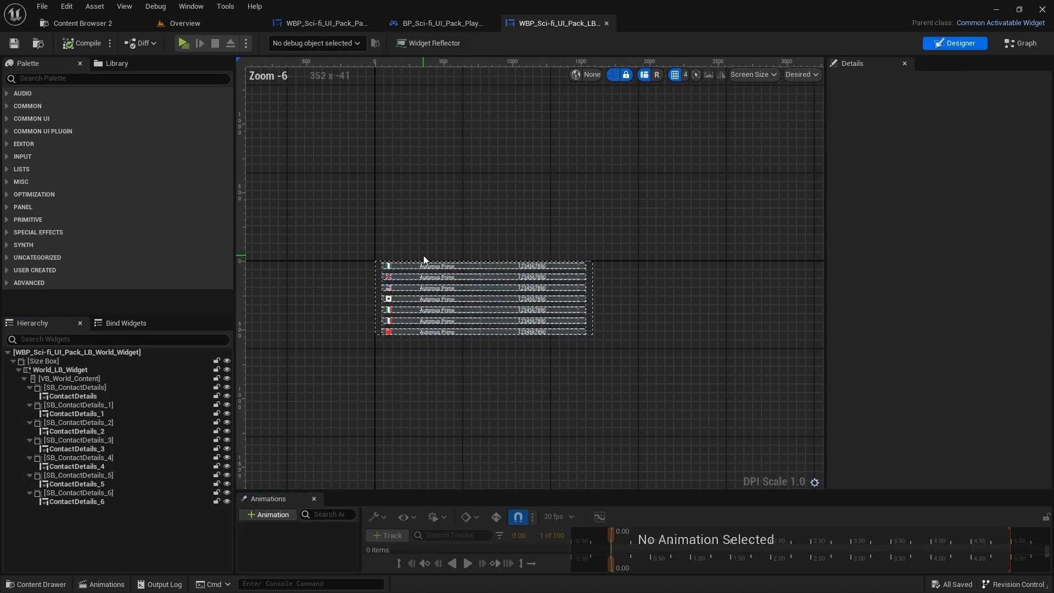
pyautogui.scroll(4, 423, 255)
pyautogui.moveTo(512, 183); pyautogui.dragTo(500, 149, button='right')
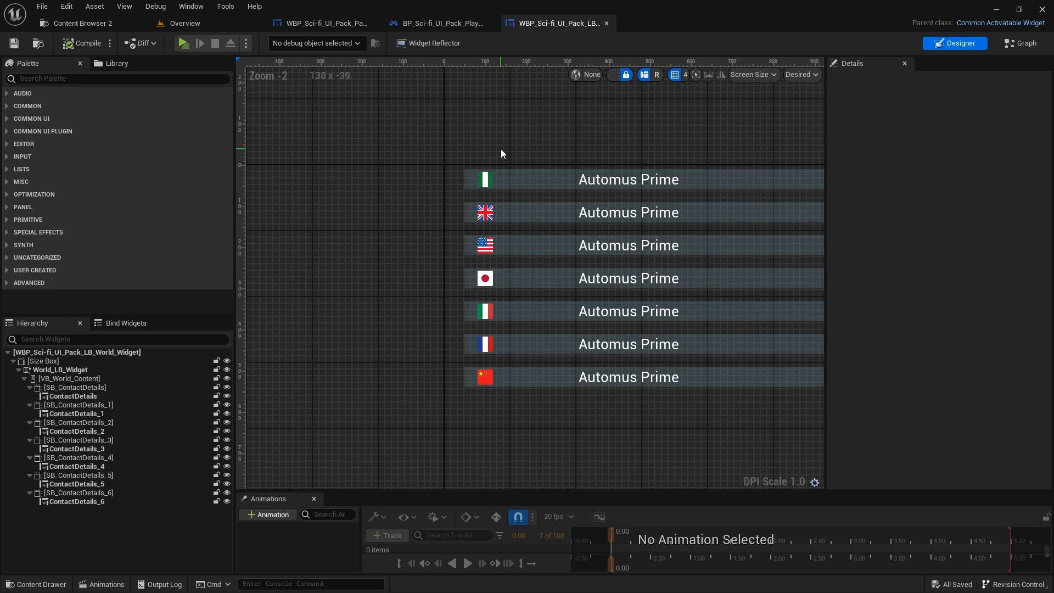
pyautogui.scroll(3, 498, 164)
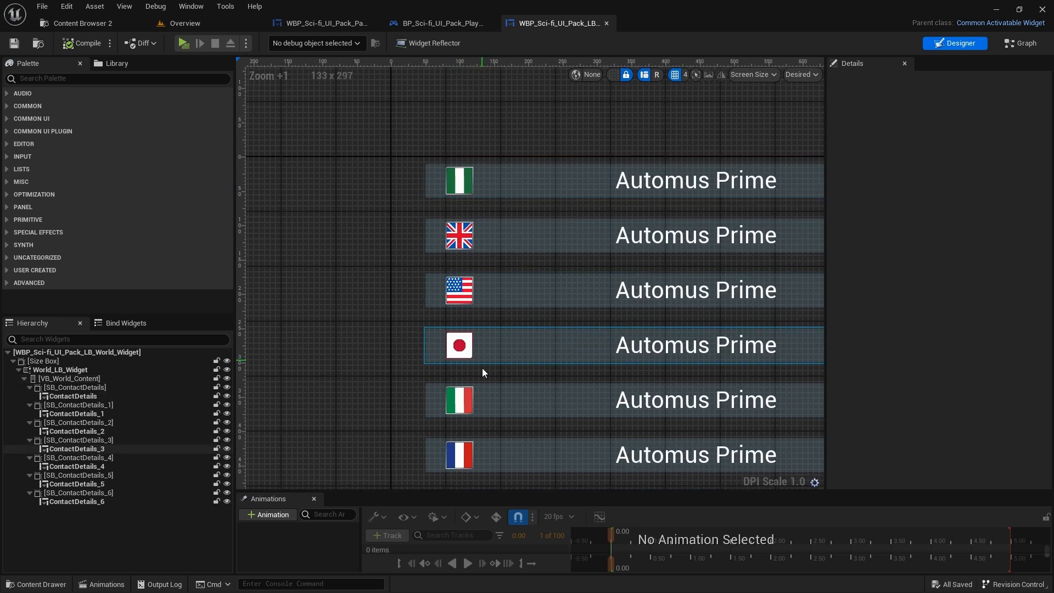
pyautogui.moveTo(602, 155); pyautogui.dragTo(525, 136, button='right')
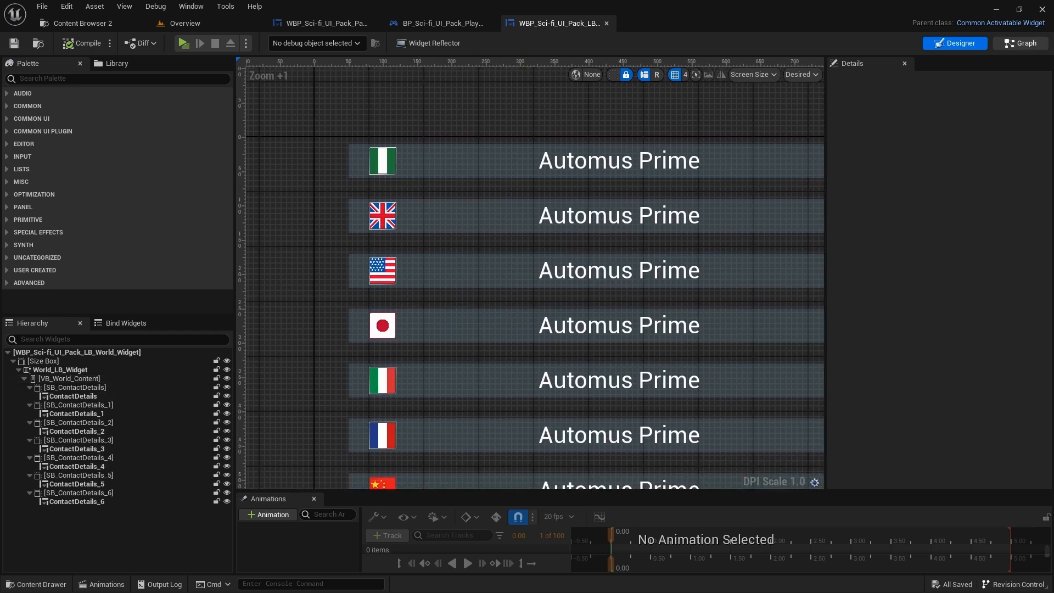
# Step: Delete the nodes in the World leaderboard widget's Event Graph, then return to its designer view and save the widget
pyautogui.click(1024, 45)
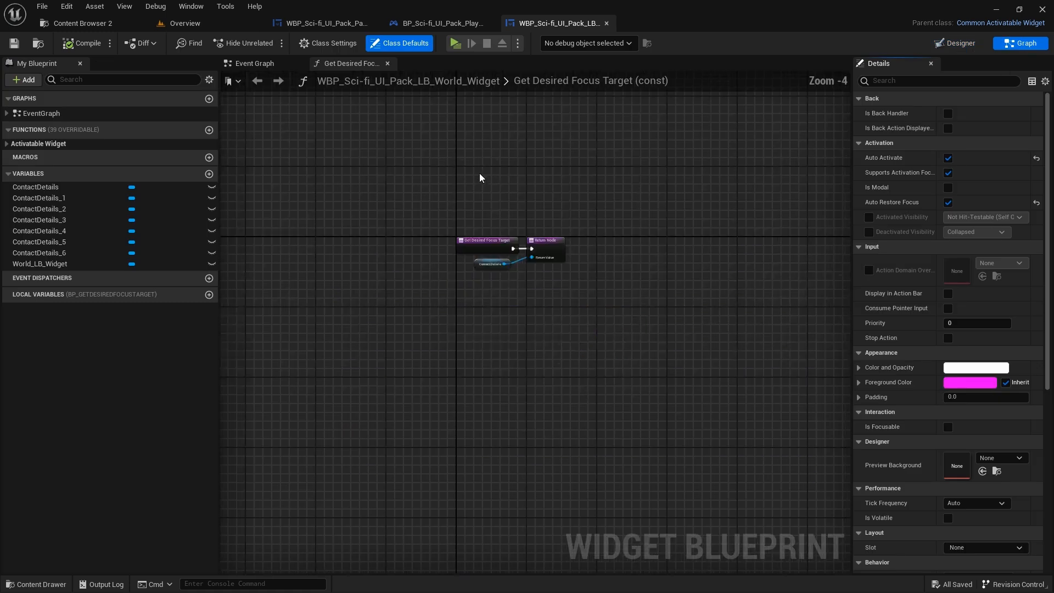
pyautogui.click(245, 63)
pyautogui.moveTo(700, 523); pyautogui.dragTo(496, 202)
pyautogui.press('Delete')
pyautogui.click(936, 45)
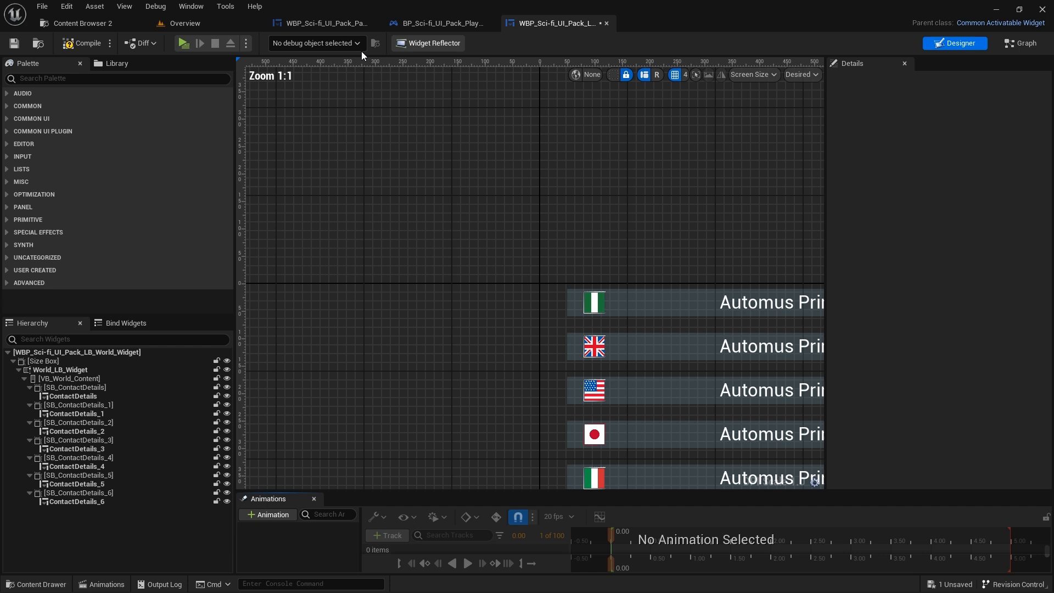
pyautogui.click(10, 47)
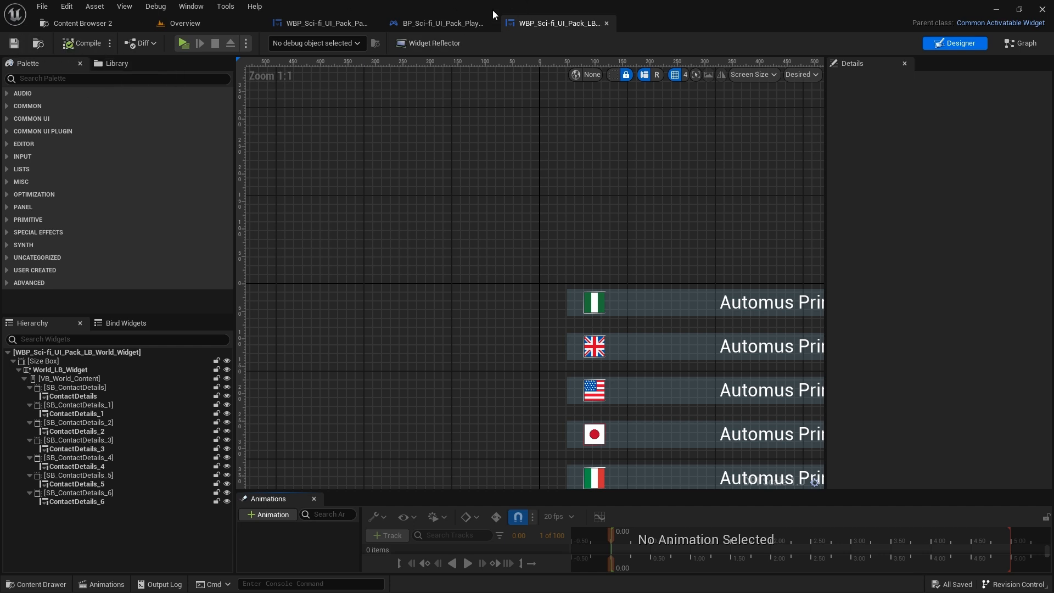
# Step: Switch back to the parent leaderboard widget, inspect its tabs and row list in the preview, and save it
pyautogui.click(322, 26)
pyautogui.scroll(-2, 571, 126)
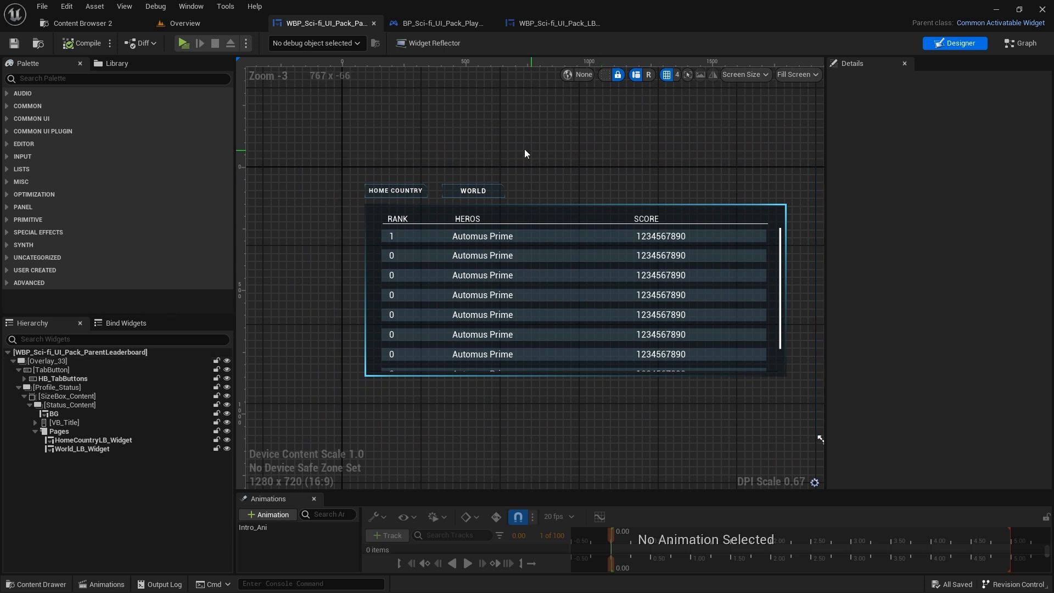
pyautogui.scroll(2, 460, 155)
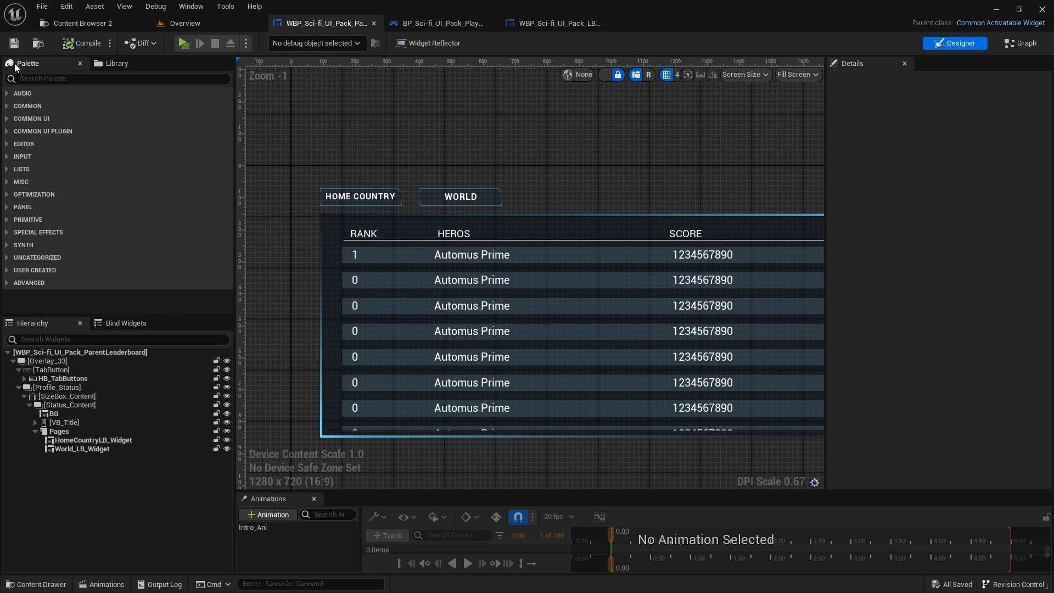
pyautogui.click(8, 43)
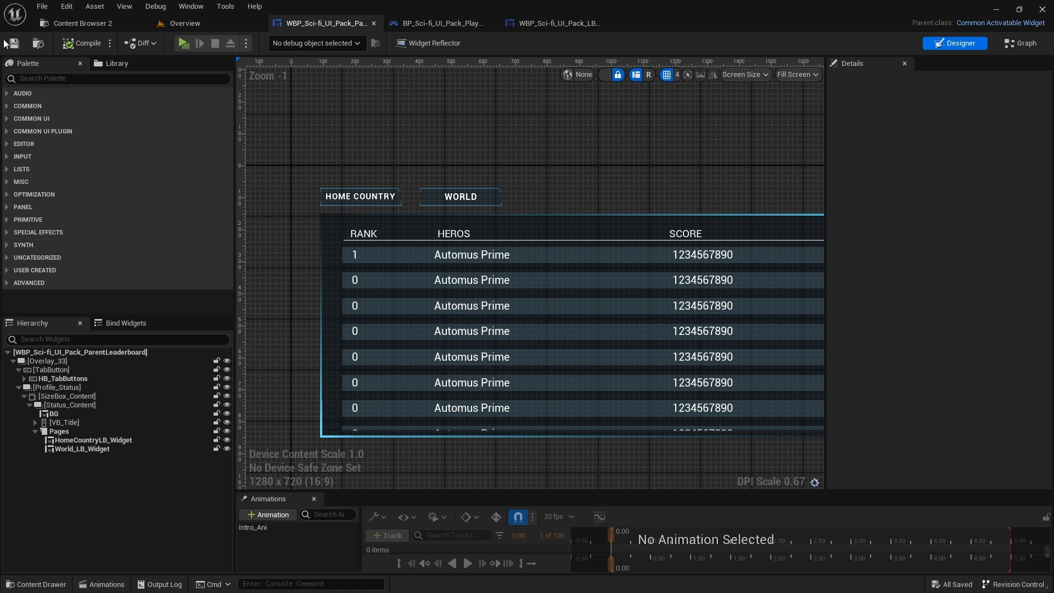